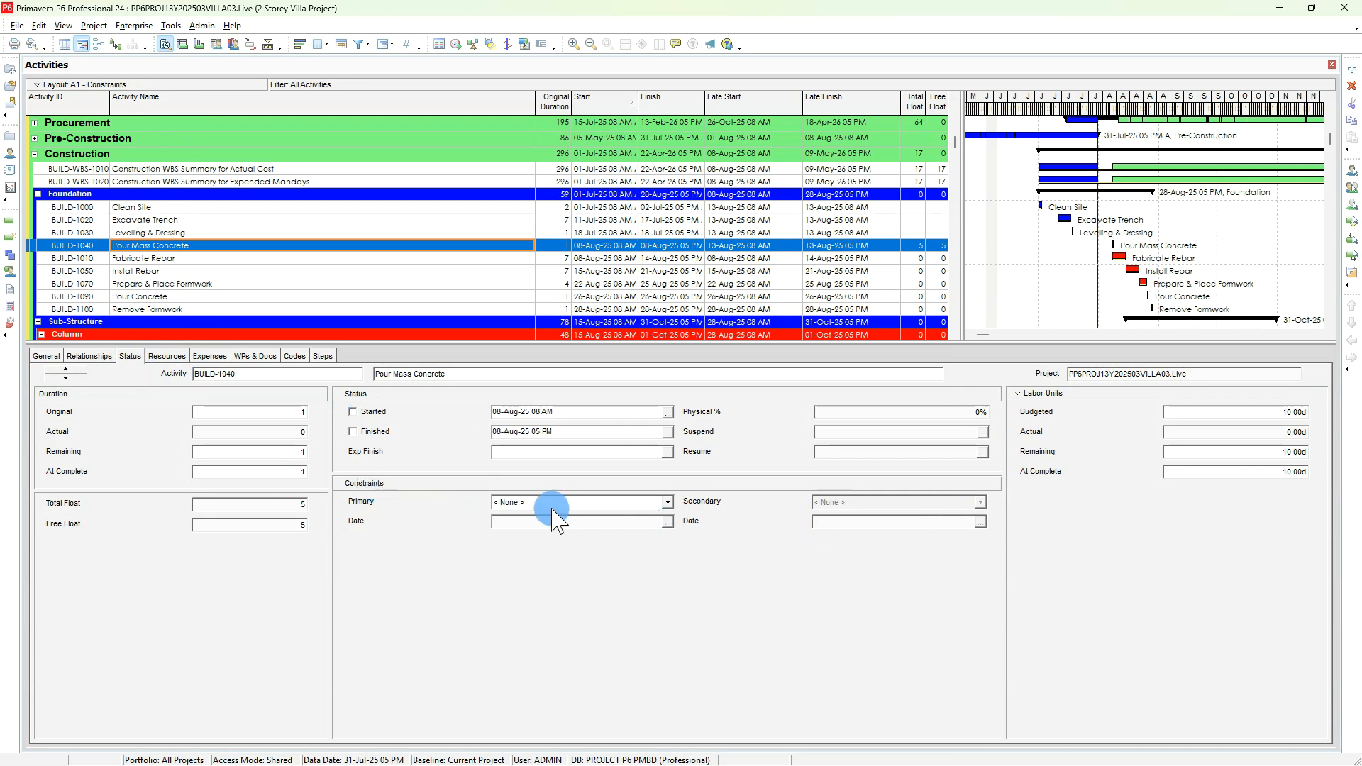
- Set the primary constraint of activity BUILD-1040 Pour Mass Concrete to Finish On
left_click(530, 503)
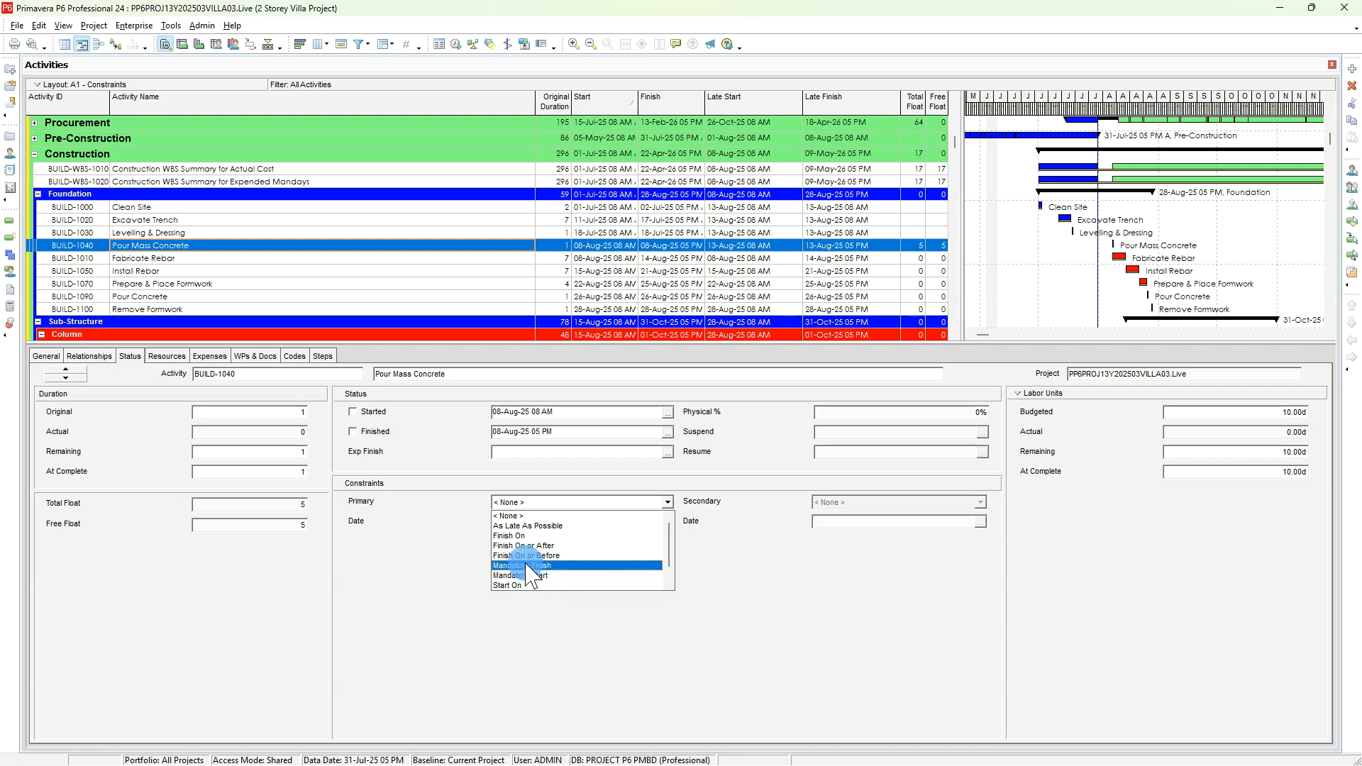
scroll(534, 568, "down", 1)
scroll(533, 539, "up", 1)
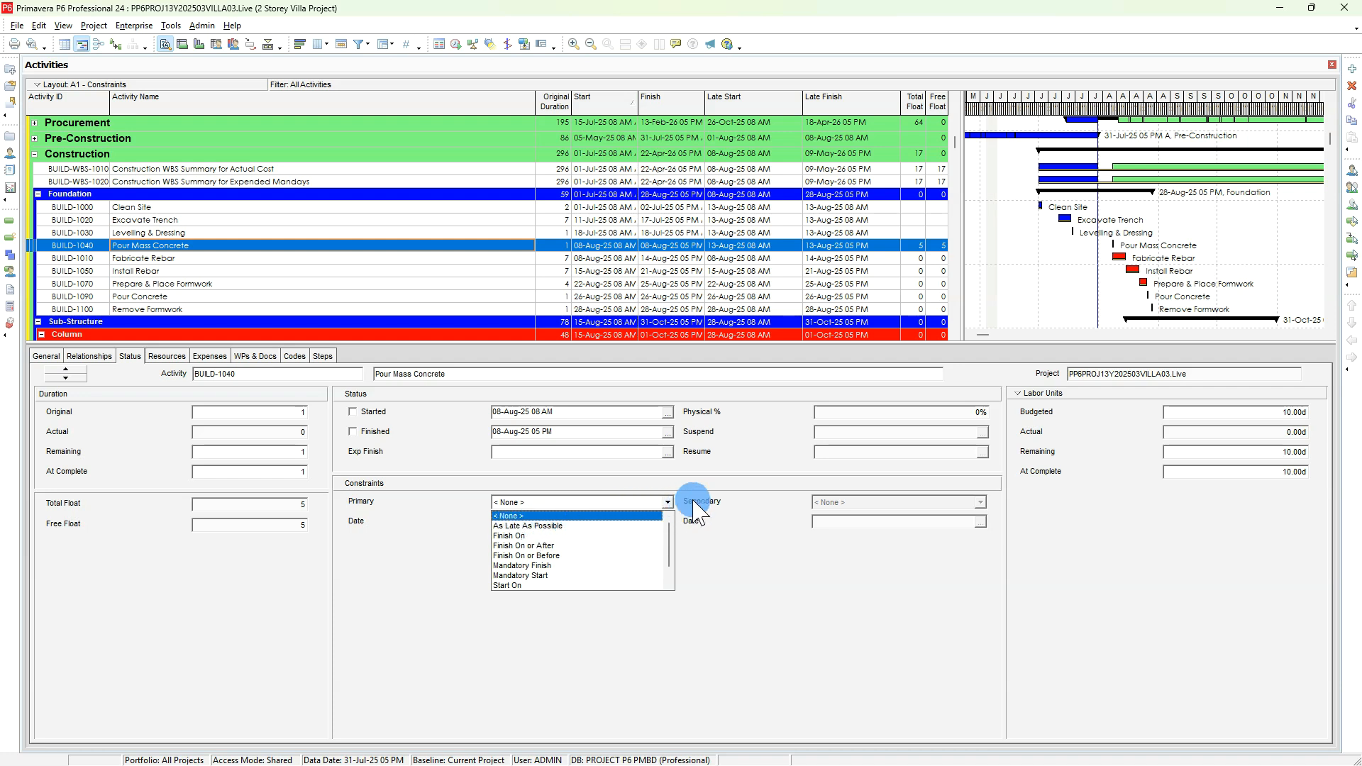
left_click(516, 537)
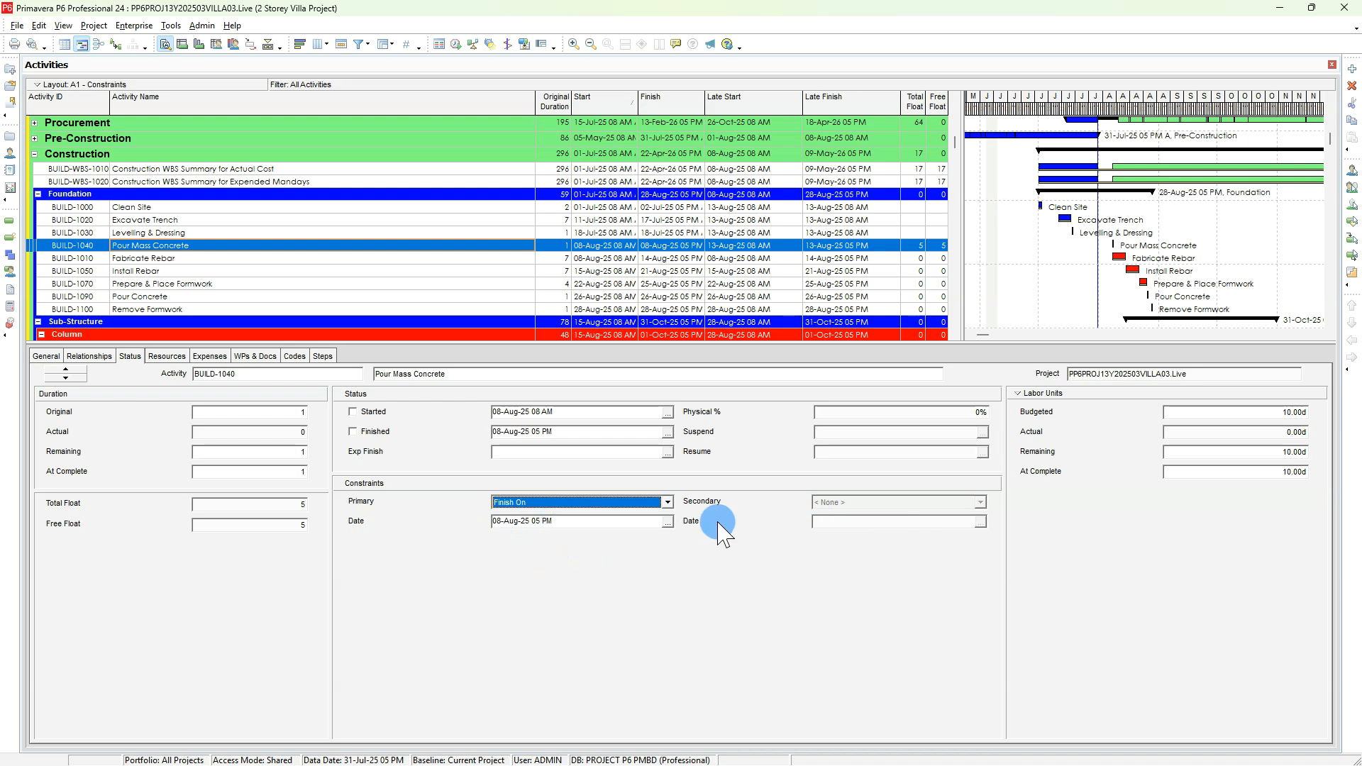
- Change the Pour Mass Concrete constraints to Start On or After as primary and Finish On or Before as secondary
left_click(642, 502)
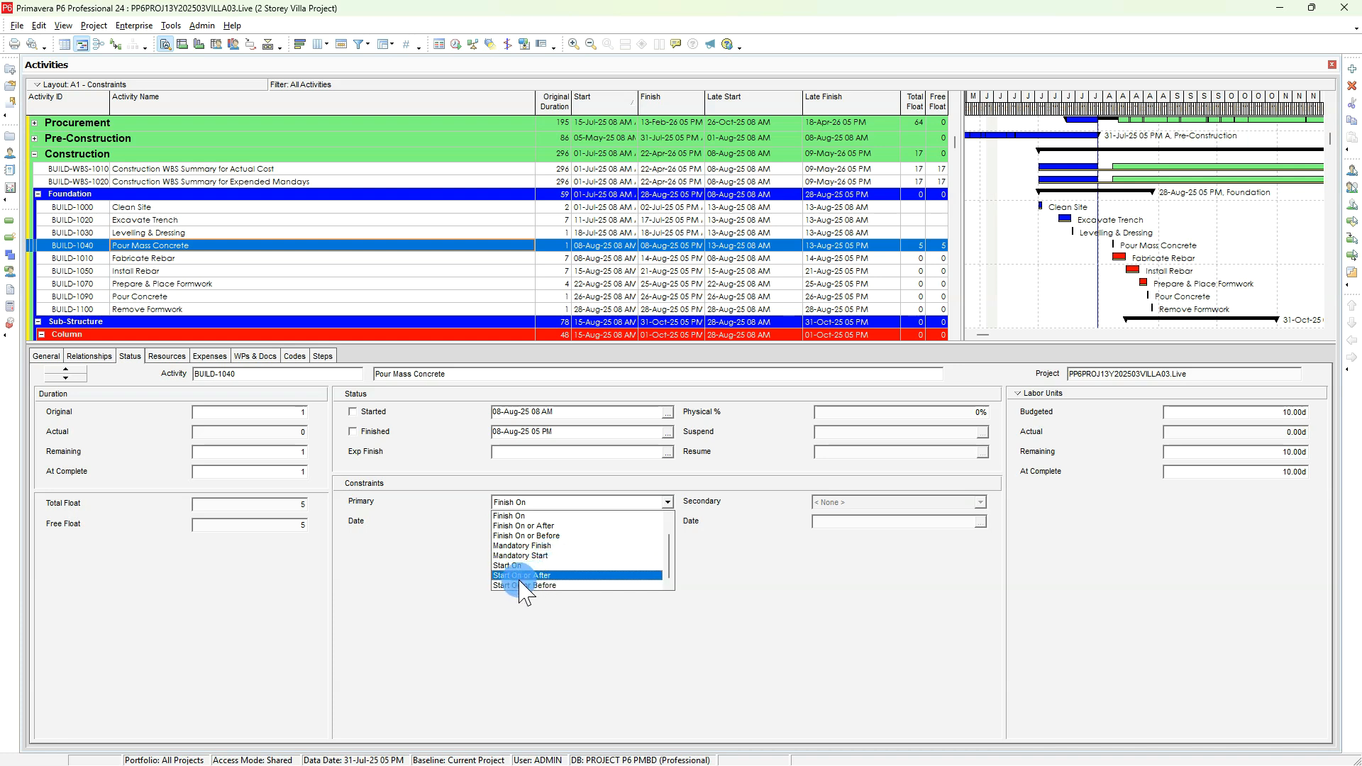
left_click(540, 576)
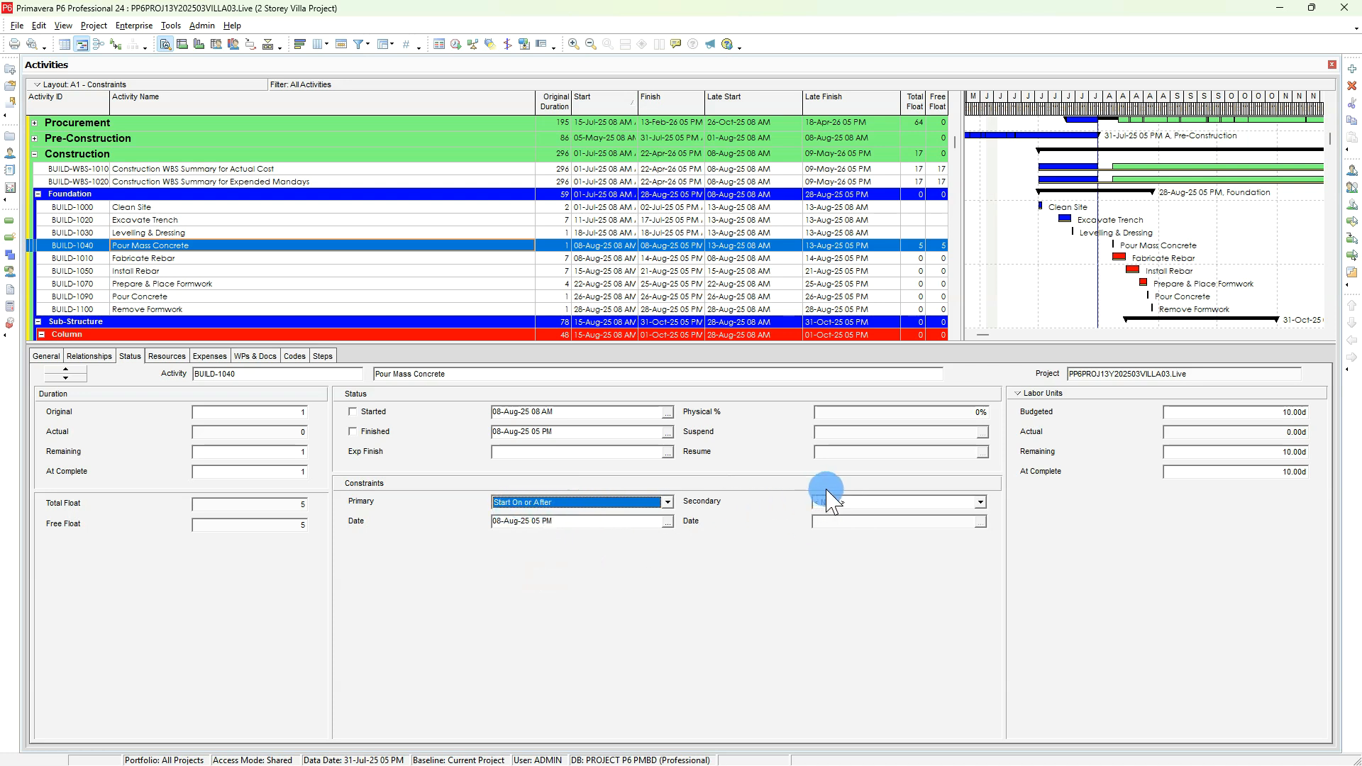
left_click(842, 503)
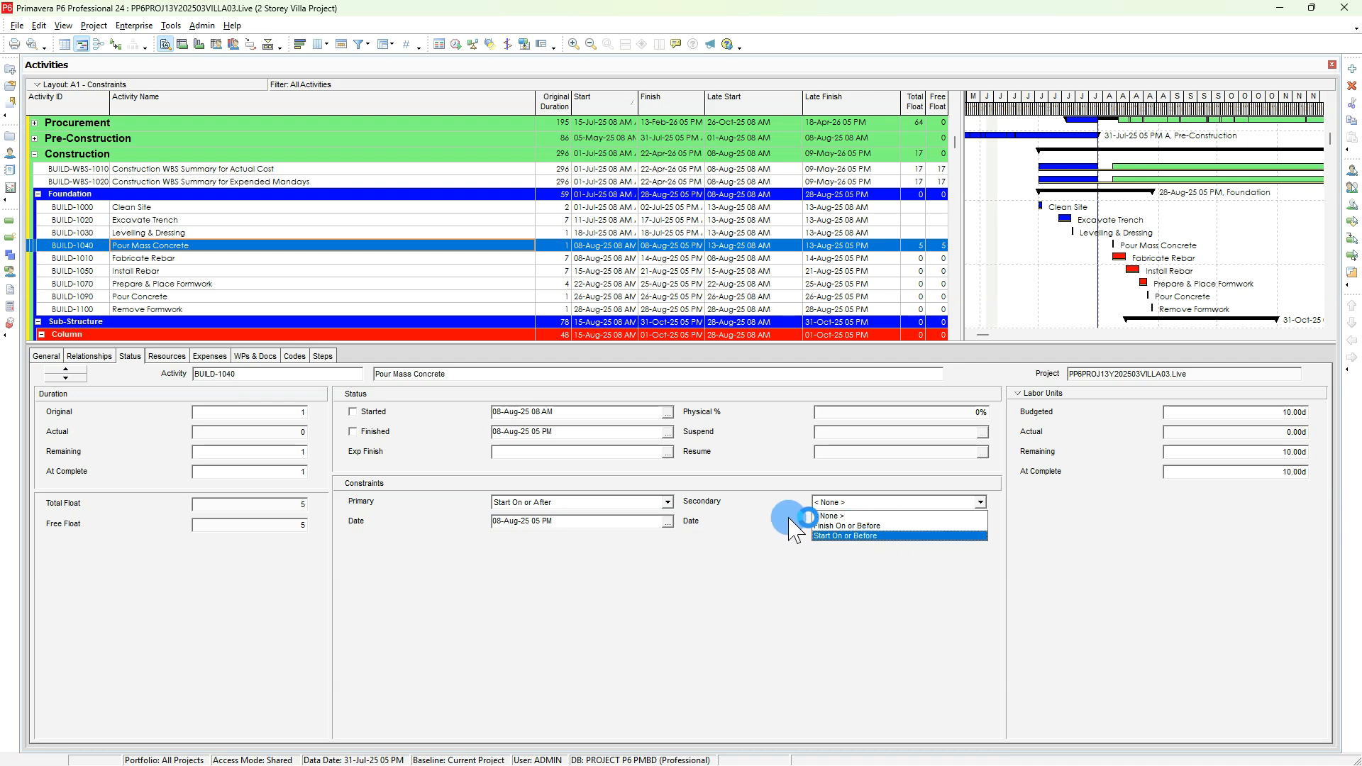
left_click(834, 506)
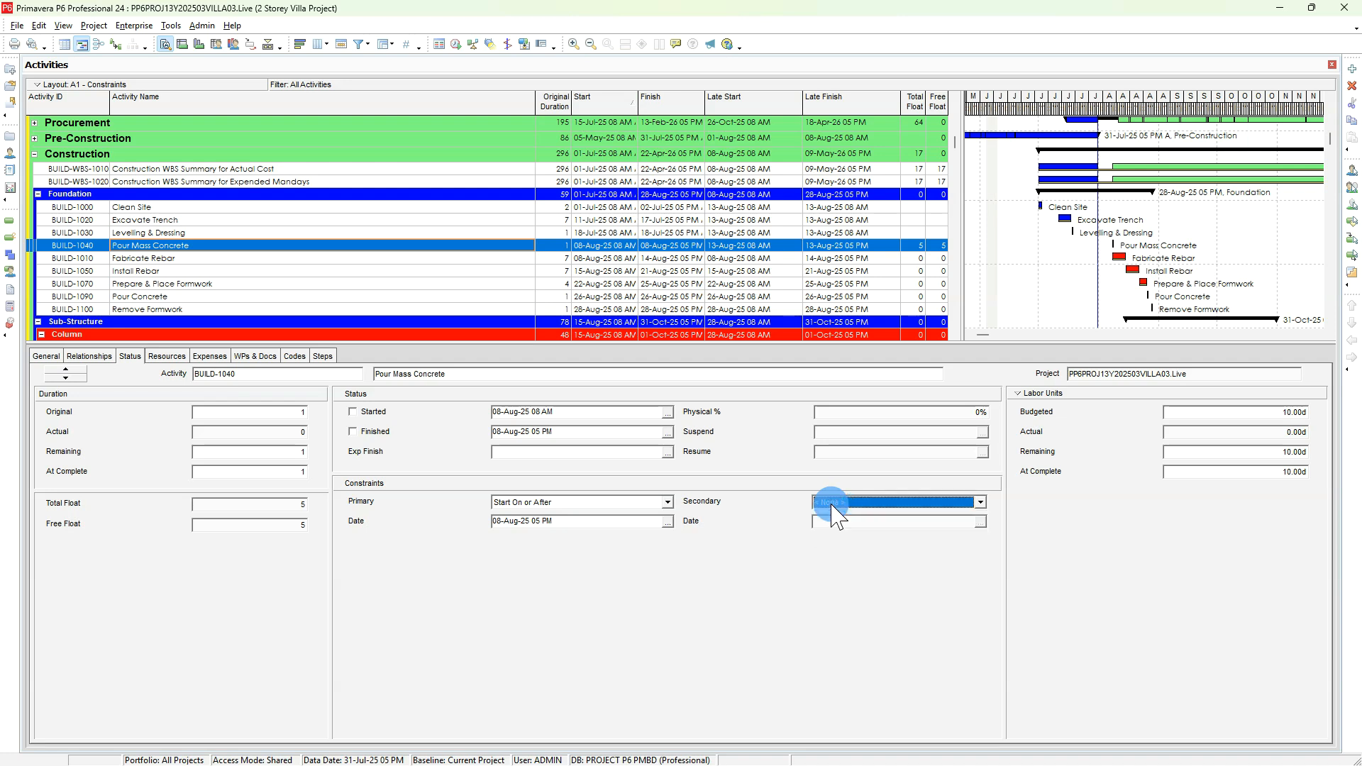
left_click(832, 505)
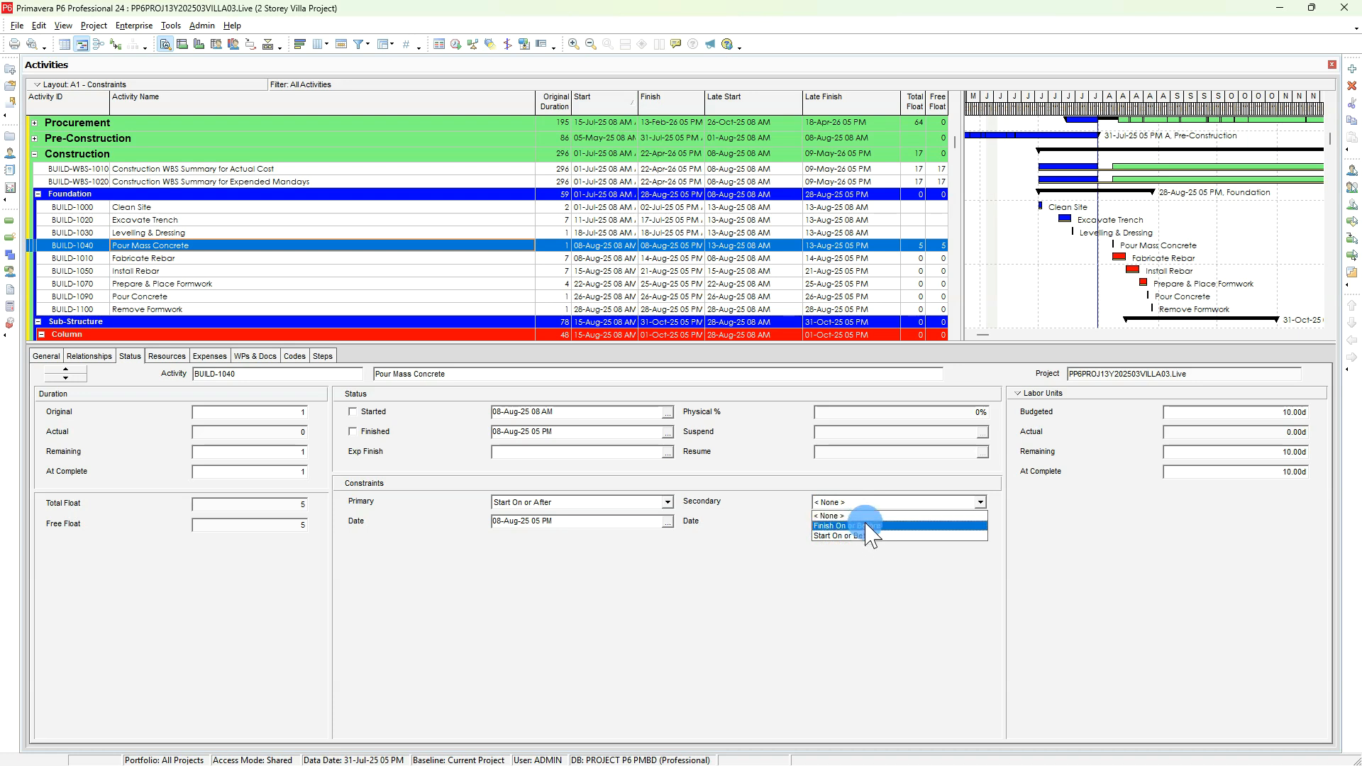
left_click(869, 526)
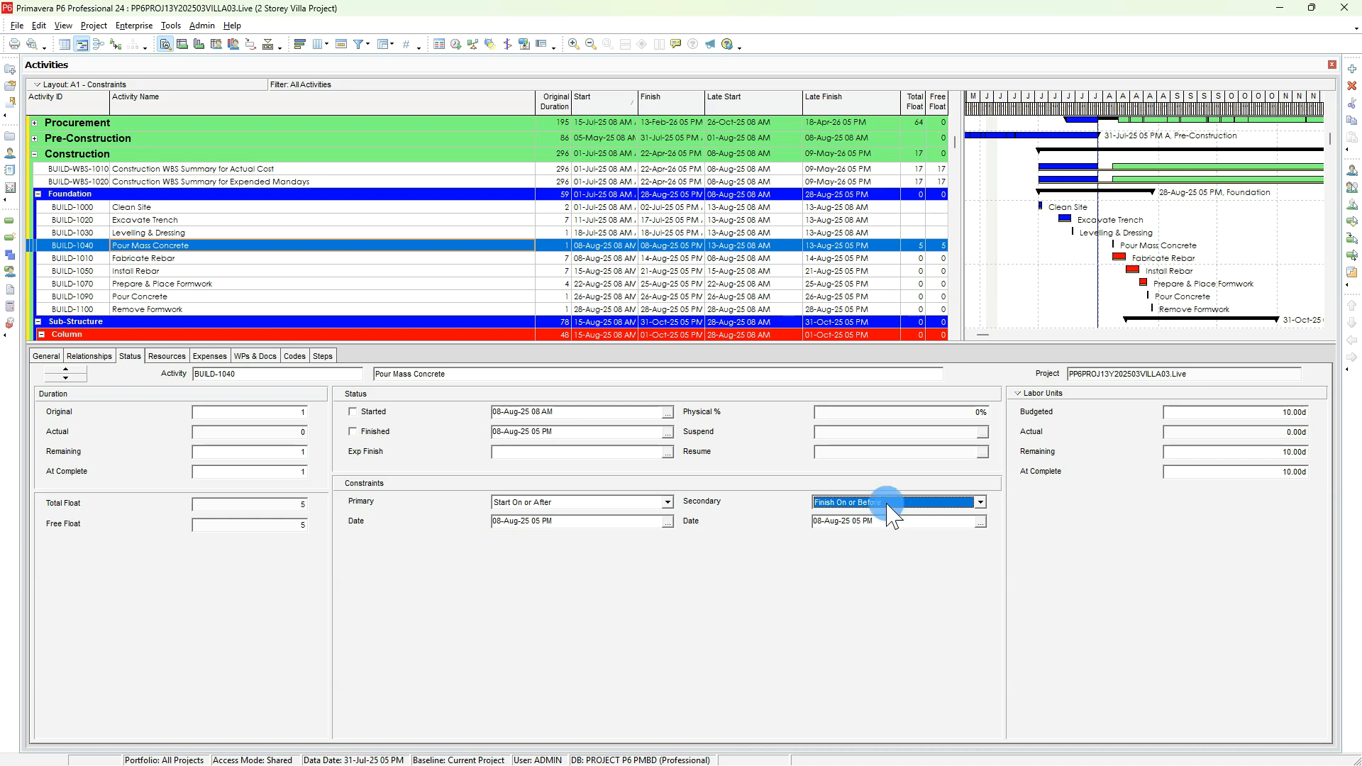
- Clear the secondary constraint, set the primary one to Start On or Before, and list the secondary options offered with it
left_click(887, 505)
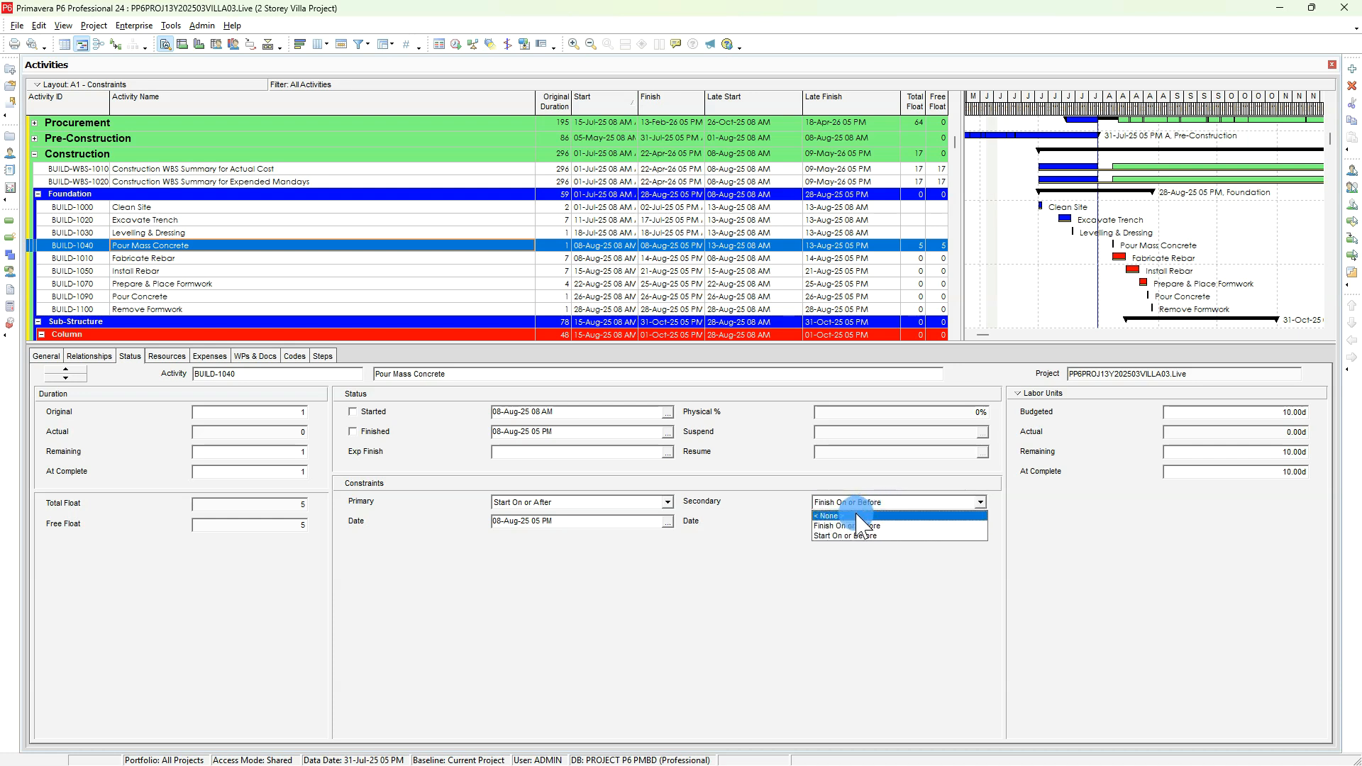
left_click(857, 515)
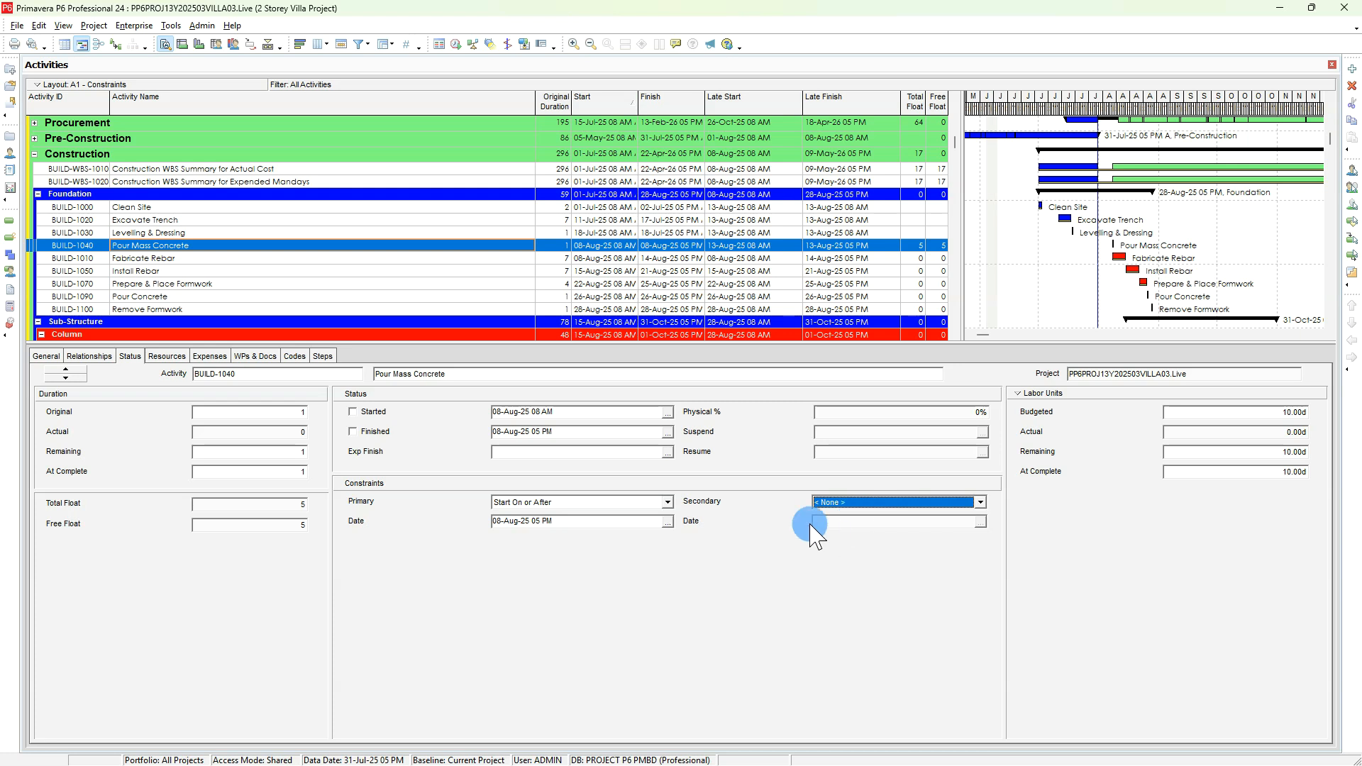
left_click(618, 502)
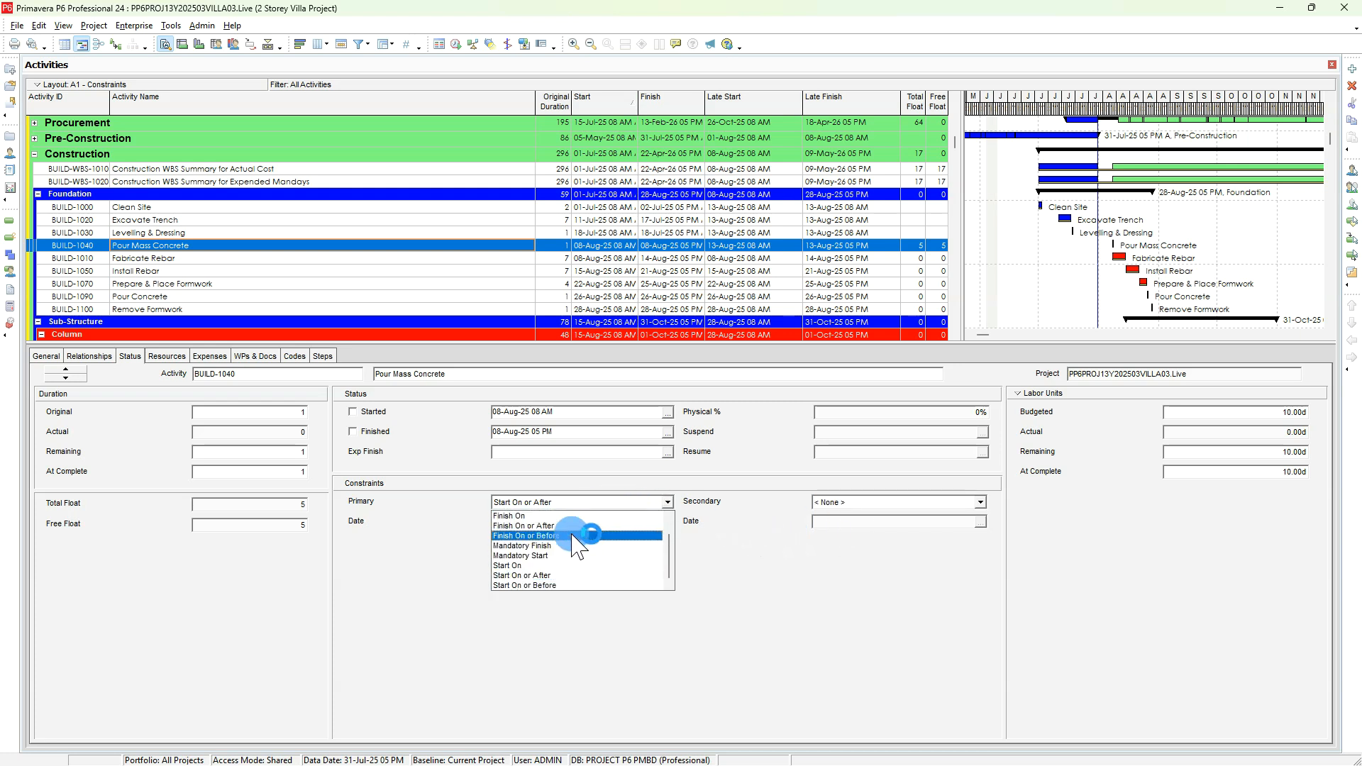
left_click(546, 586)
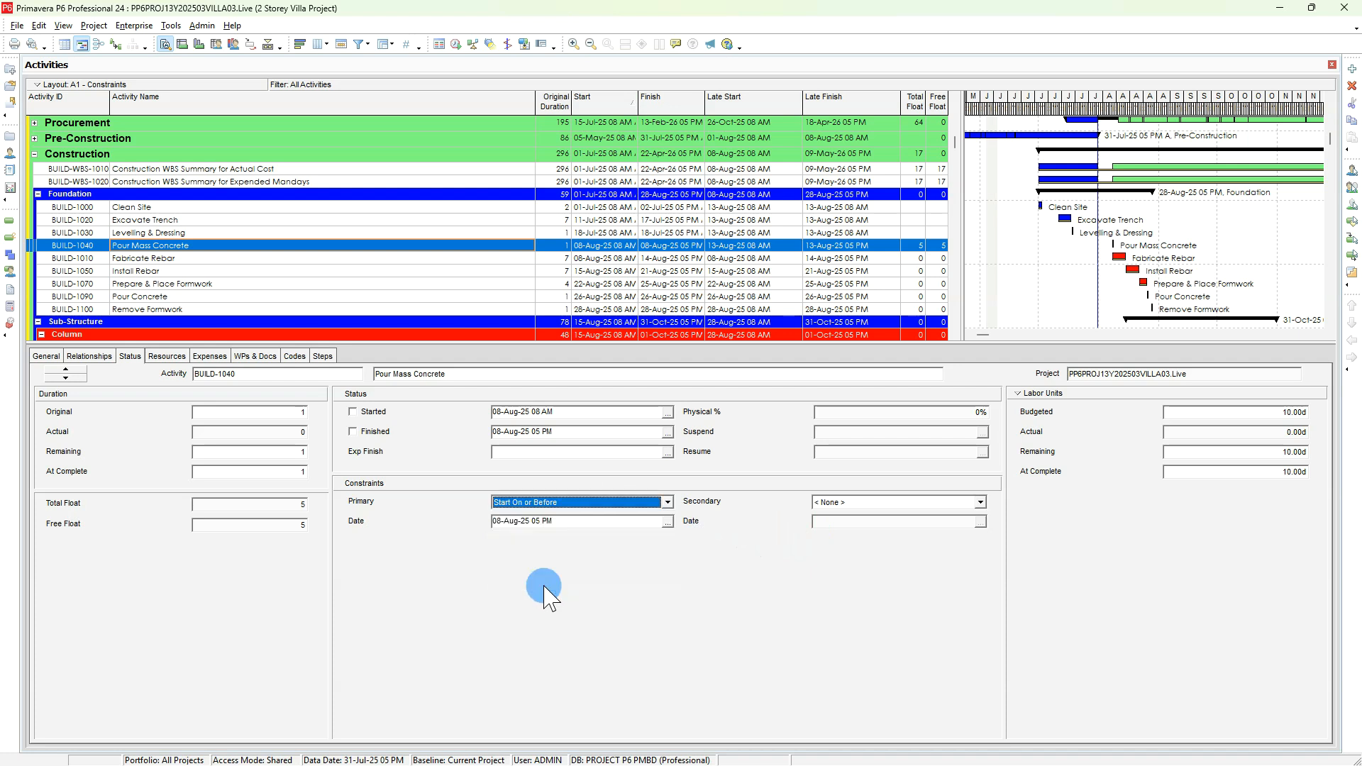
left_click(852, 504)
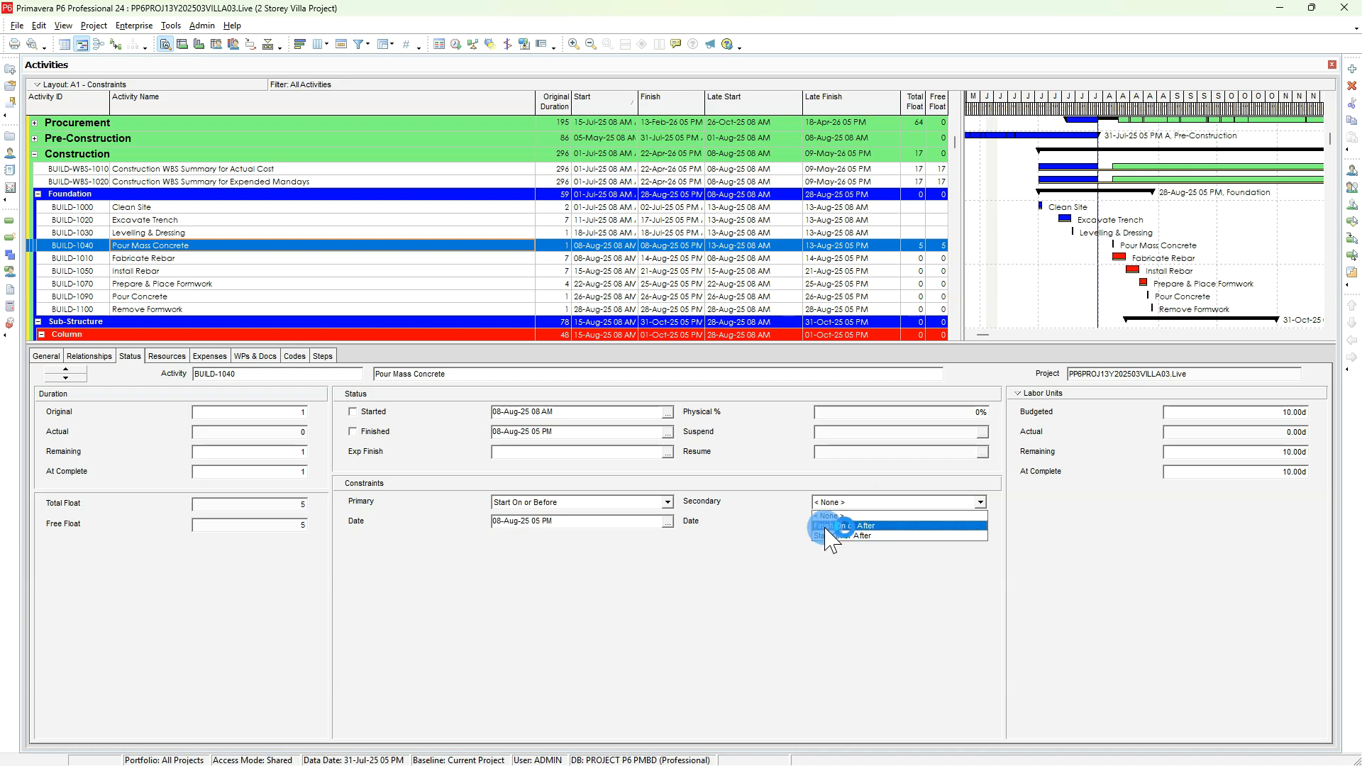
- Set the primary constraint back to Start On or After and the secondary constraint to Finish On or Before
left_click(588, 504)
left_click(575, 502)
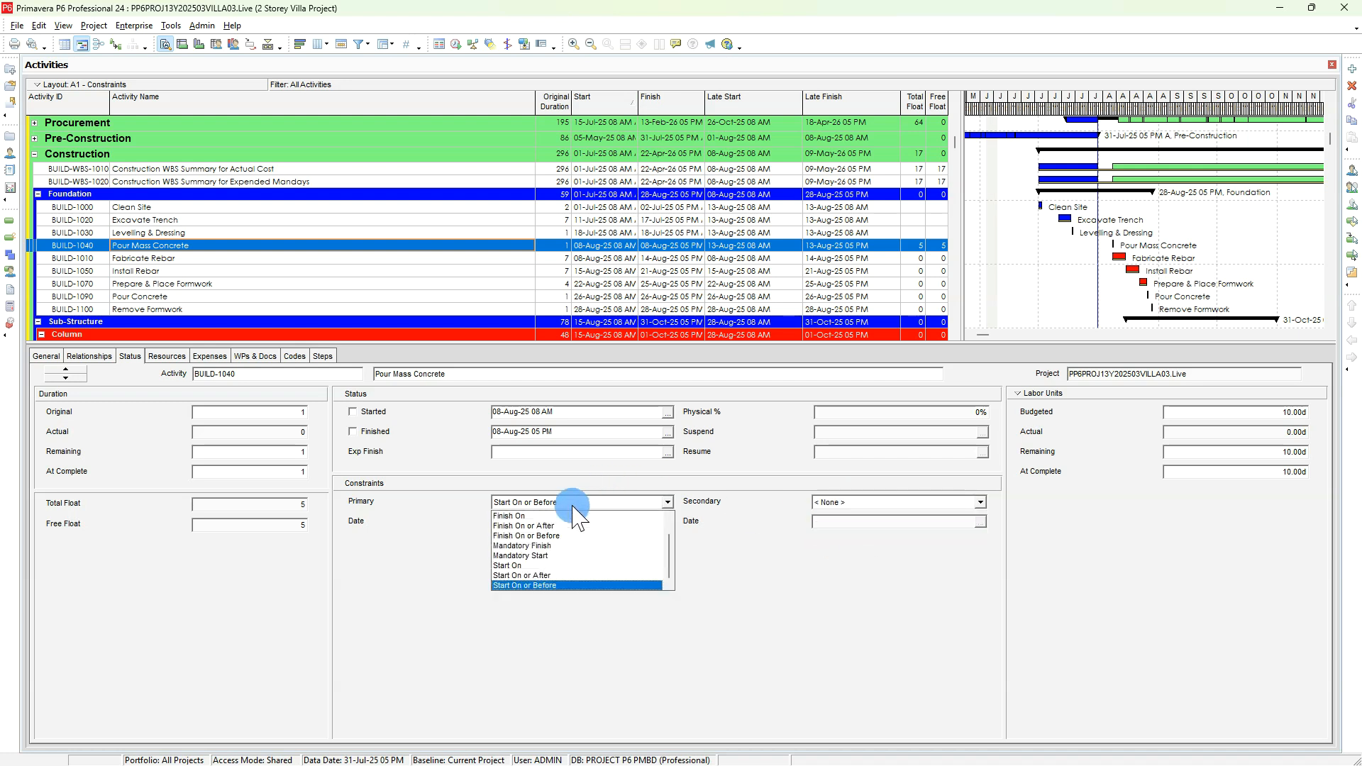
left_click(546, 576)
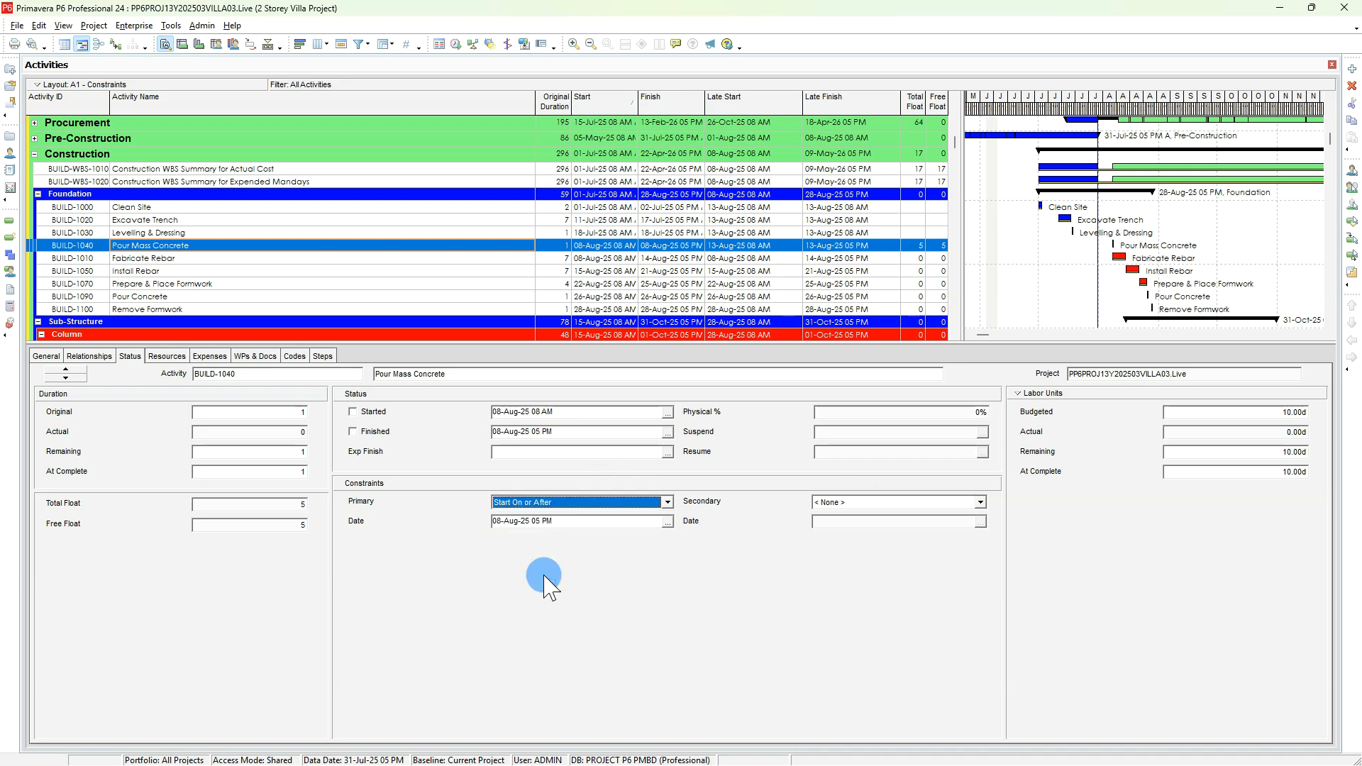
left_click(841, 504)
left_click(864, 526)
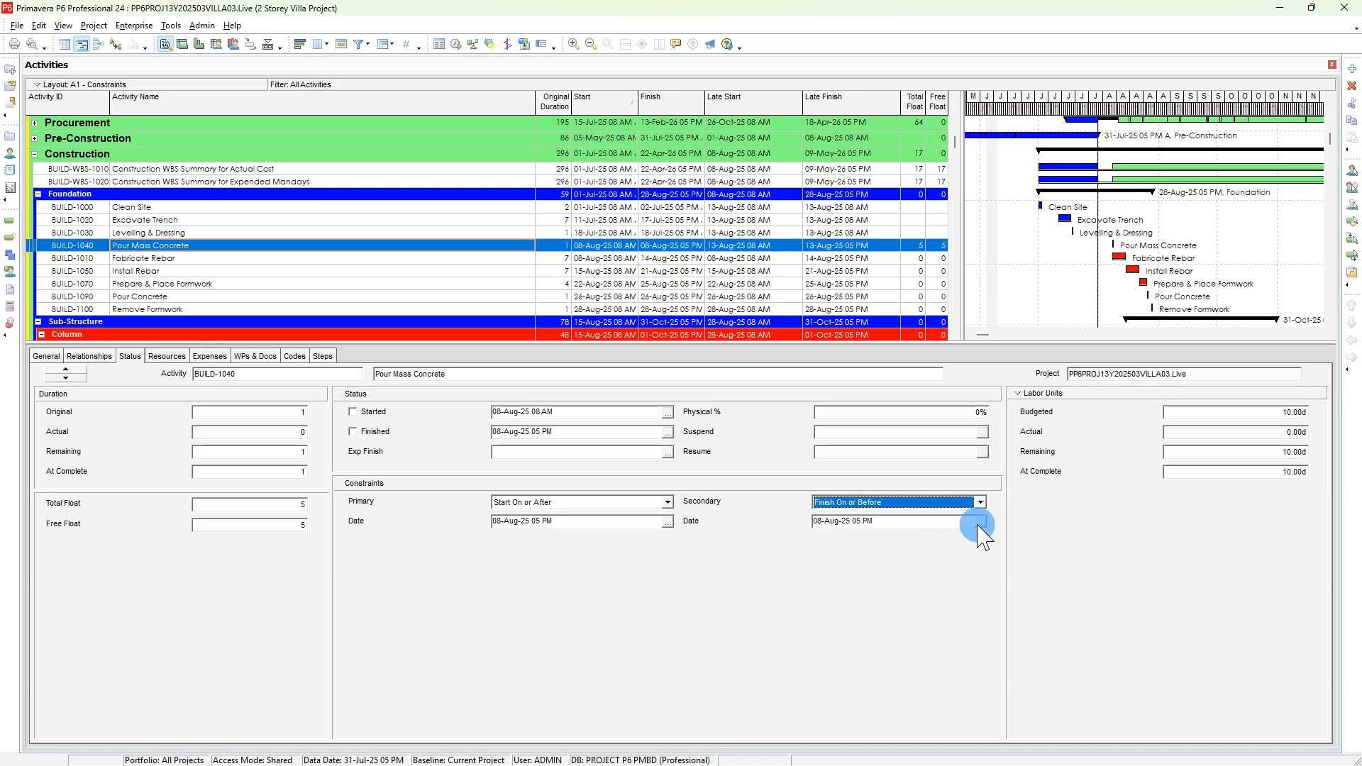
- Set the original duration of Pour Mass Concrete to 2 and reschedule the project
left_click(566, 246)
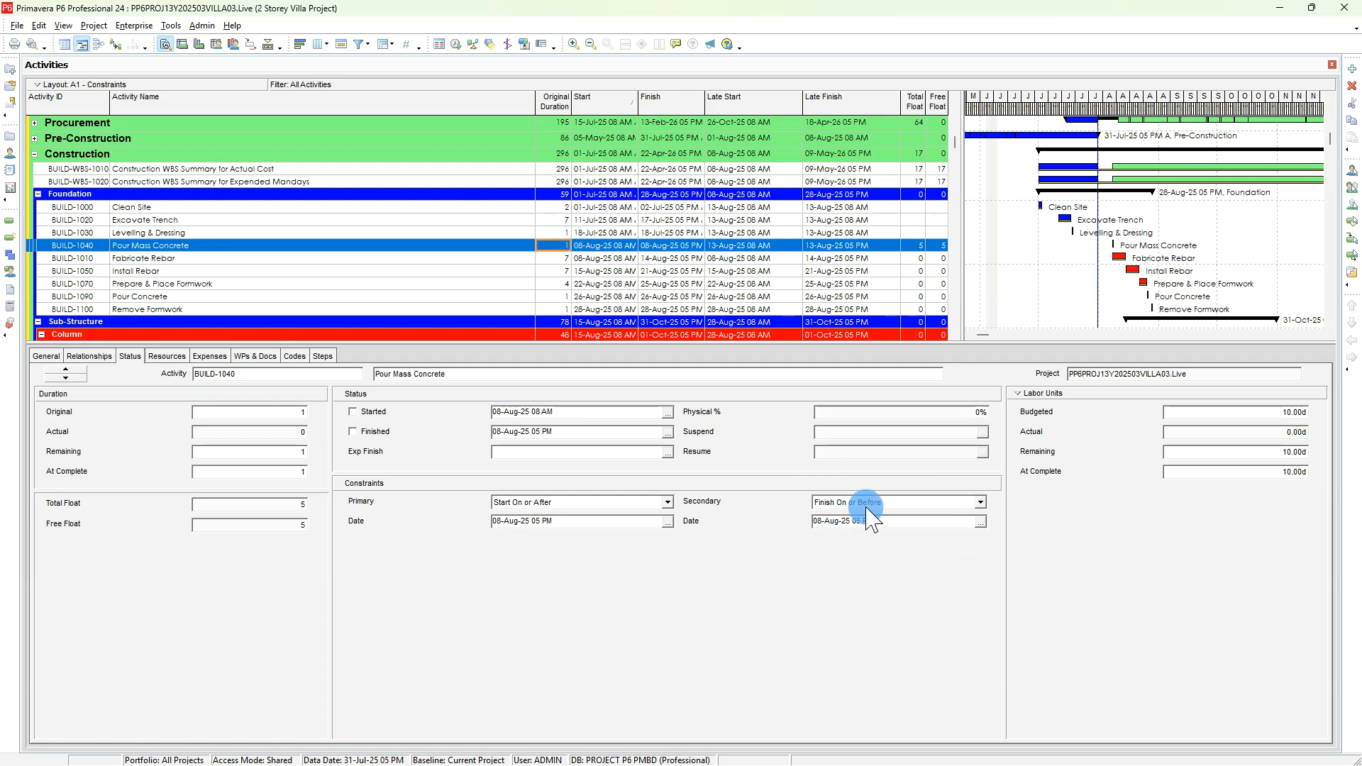
left_click(525, 244)
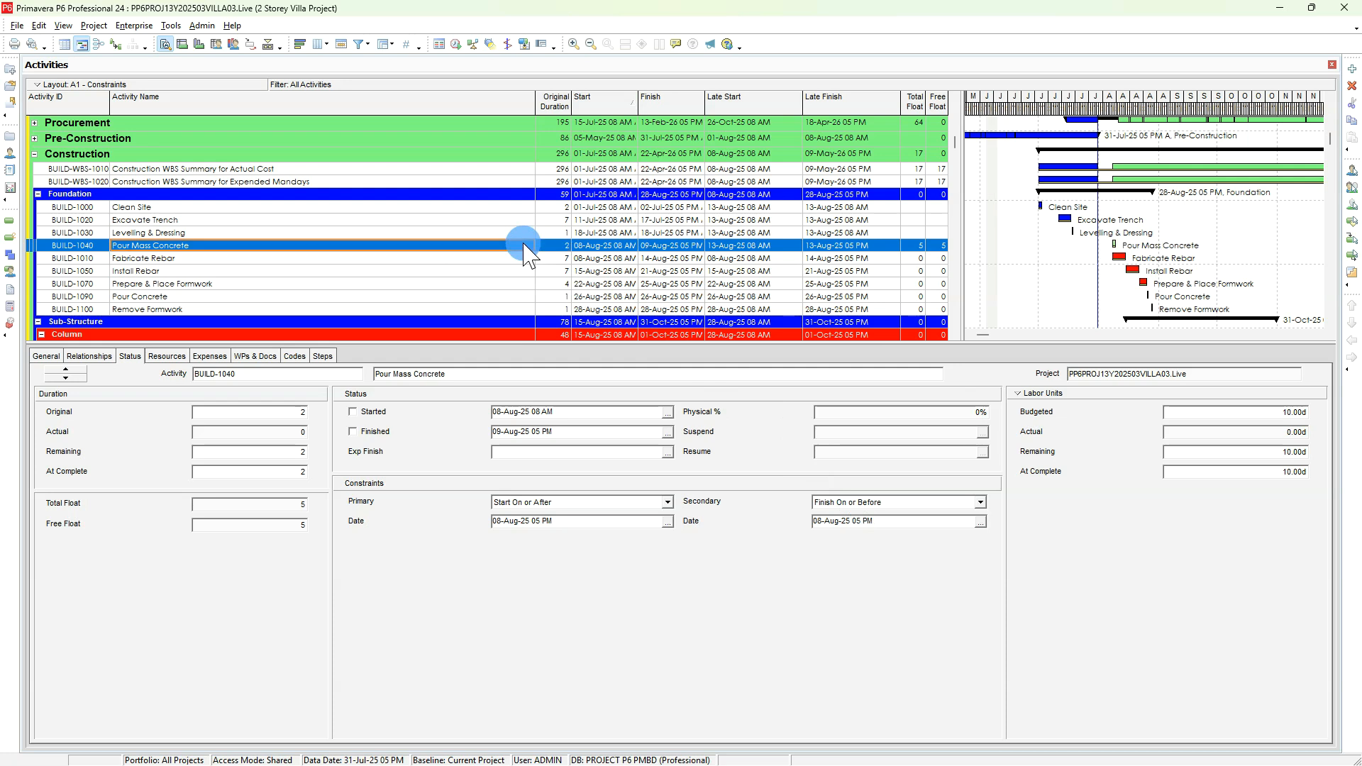
left_click(458, 44)
left_click(883, 306)
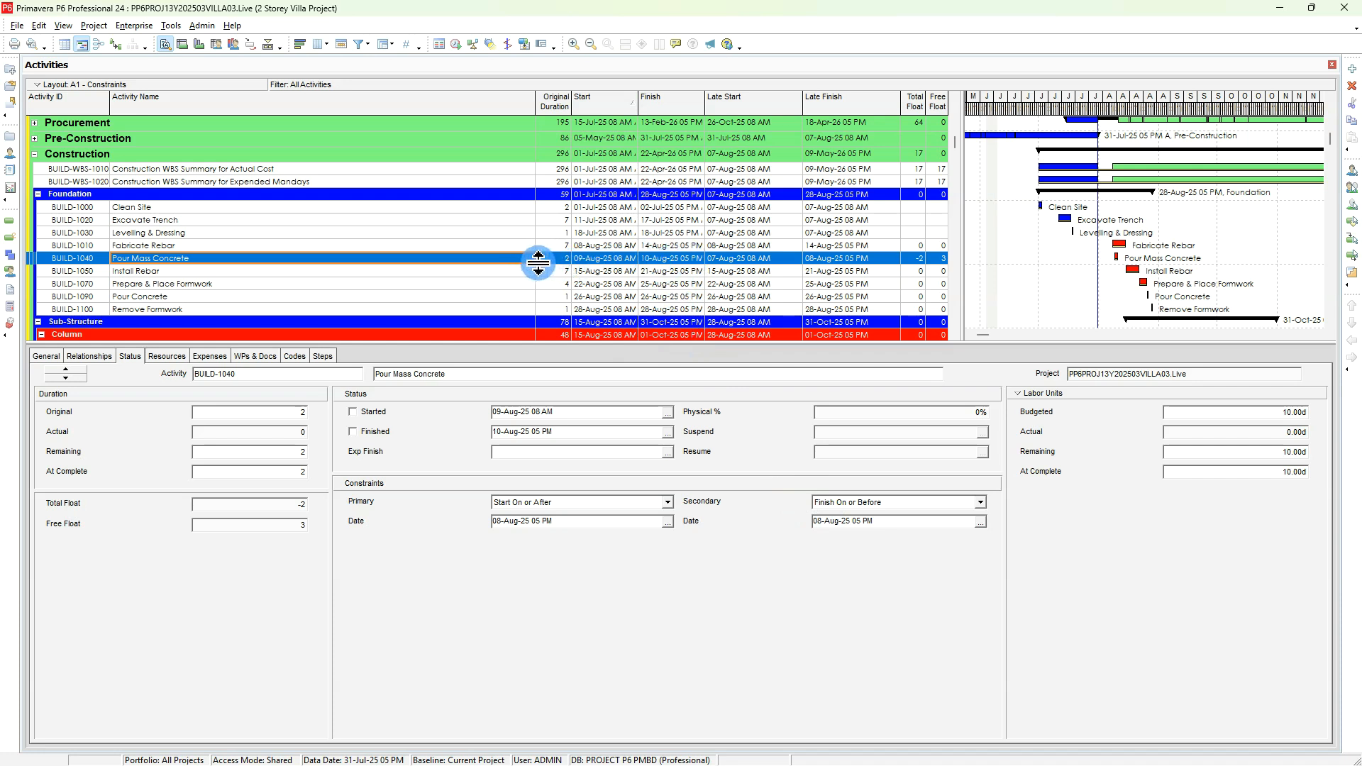
- Set the original duration of Pour Mass Concrete back to 1 and reschedule the project
left_click(558, 258)
type("1")
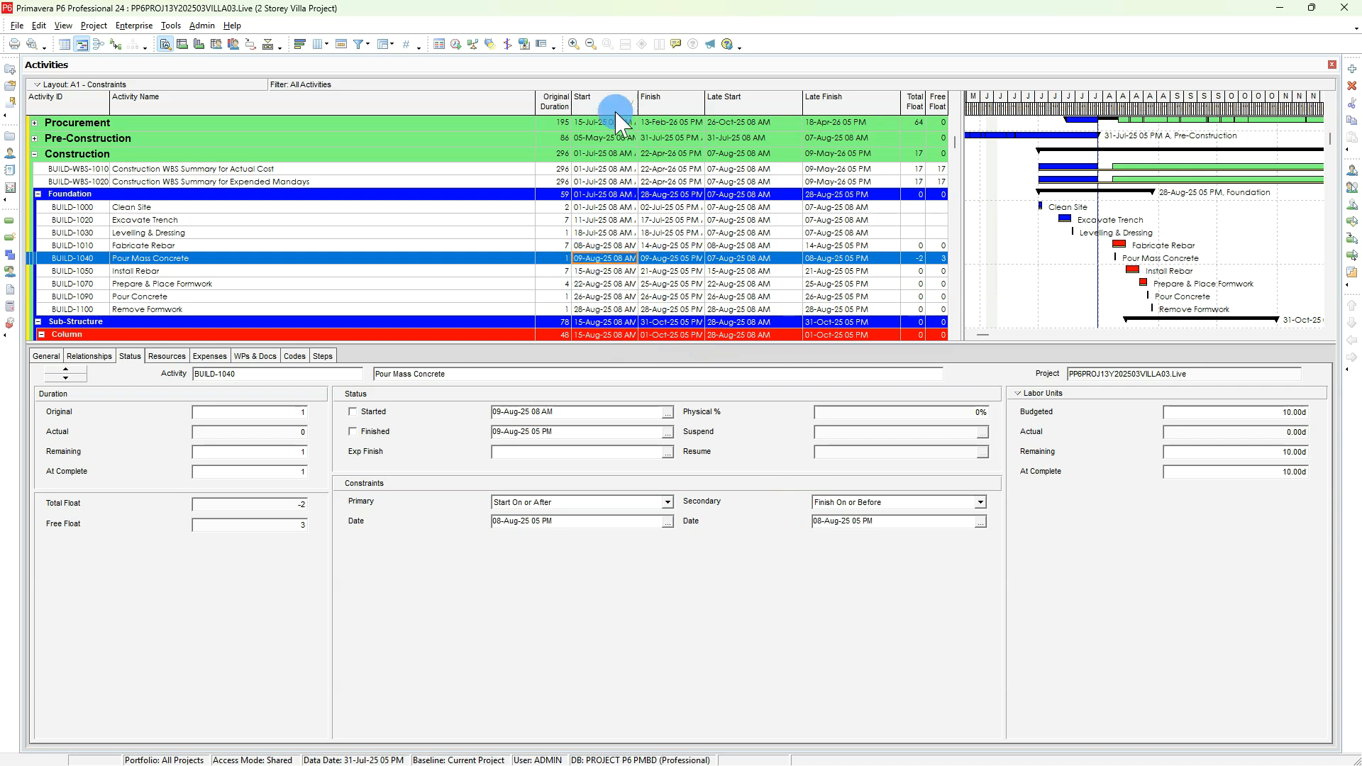
left_click(455, 44)
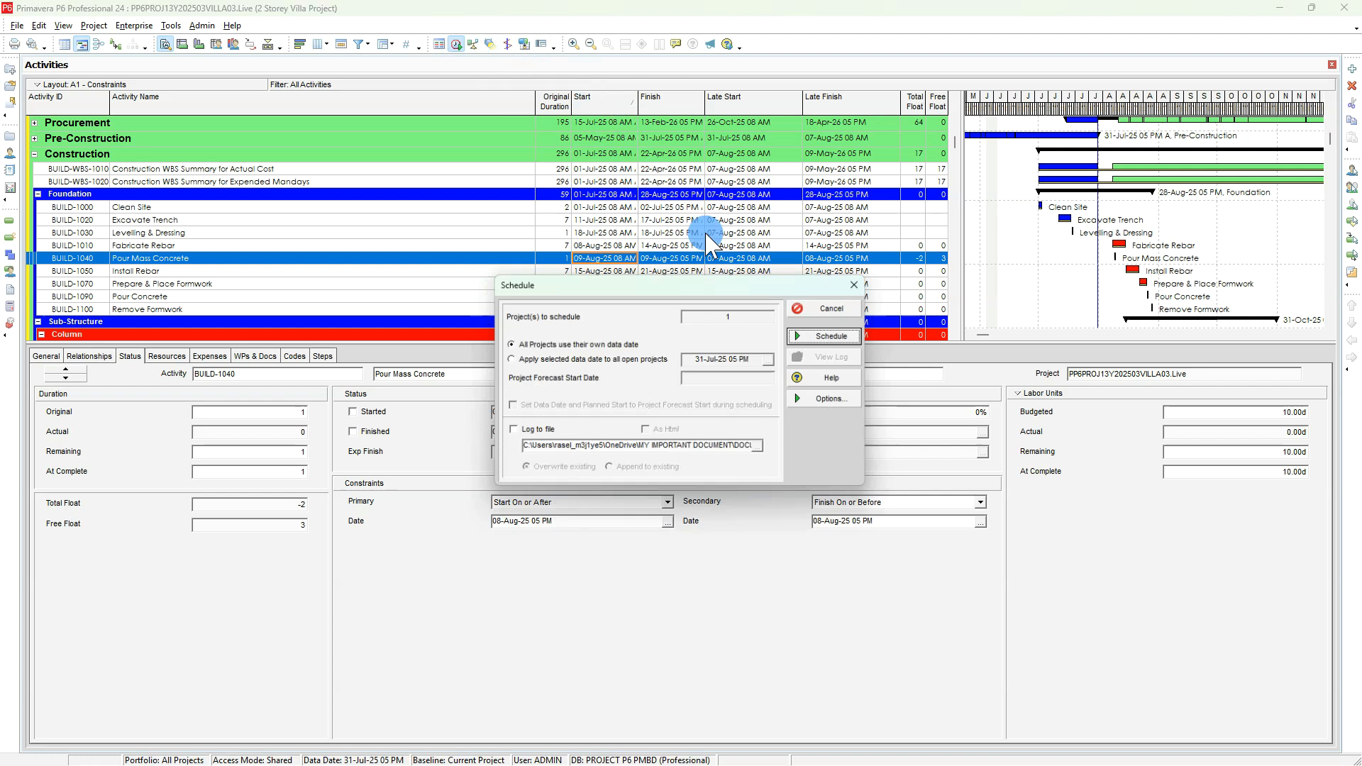
left_click(823, 336)
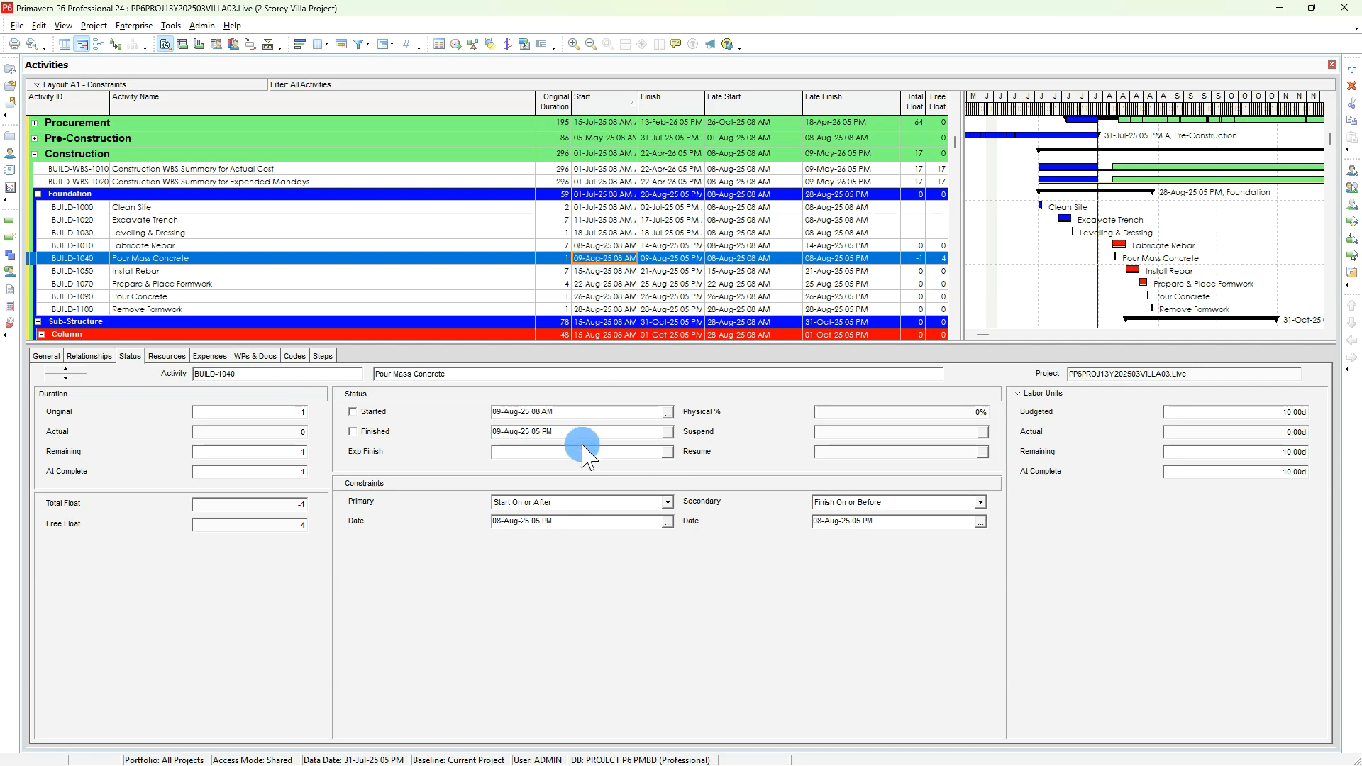
- Remove the primary and secondary constraints from Pour Mass Concrete and reschedule the project
left_click(581, 502)
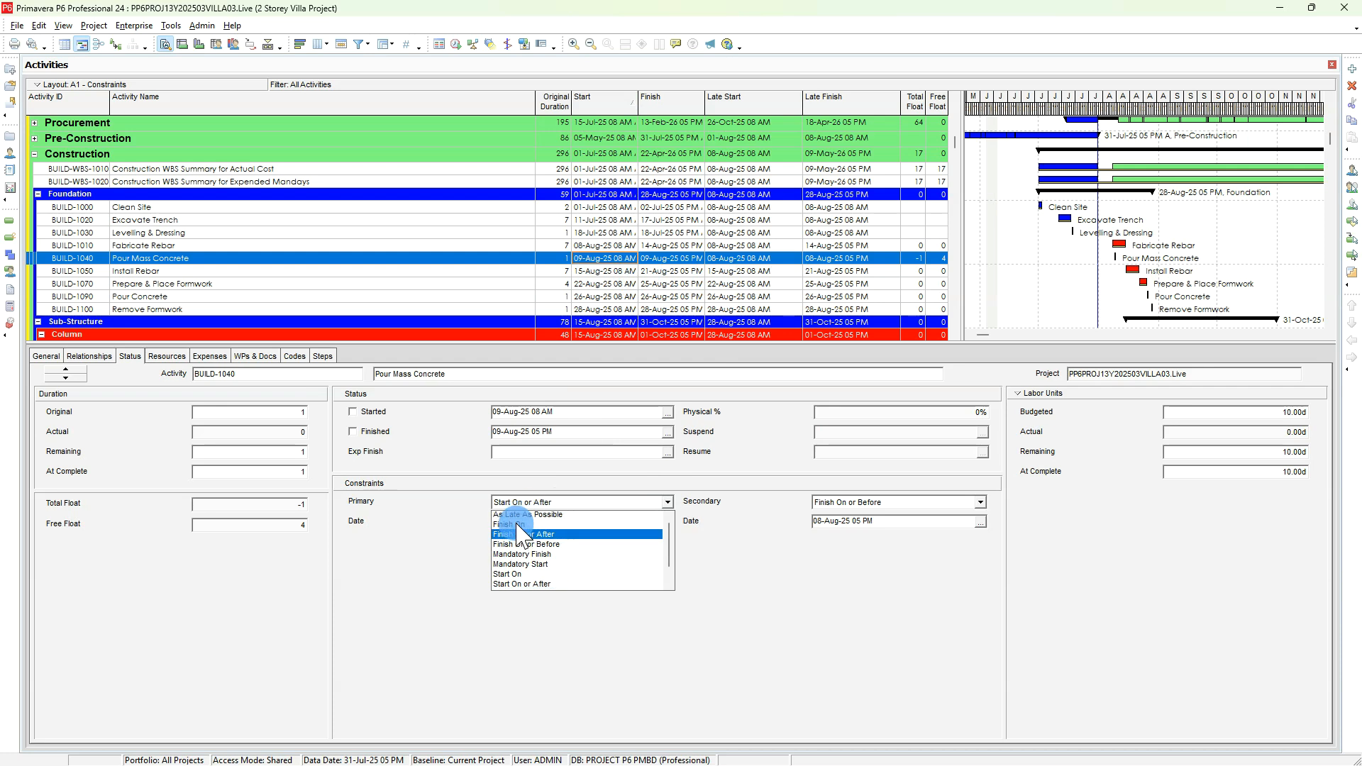
left_click(518, 520)
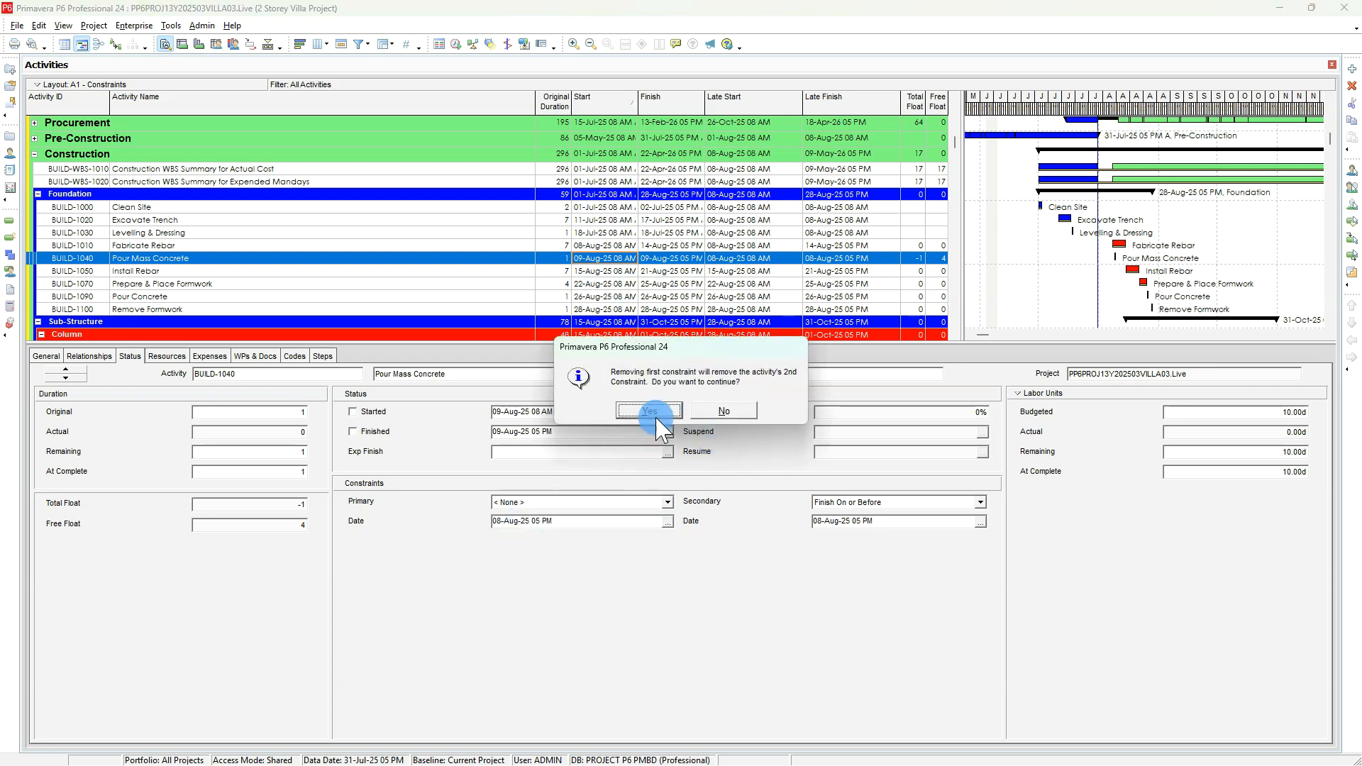
left_click(648, 411)
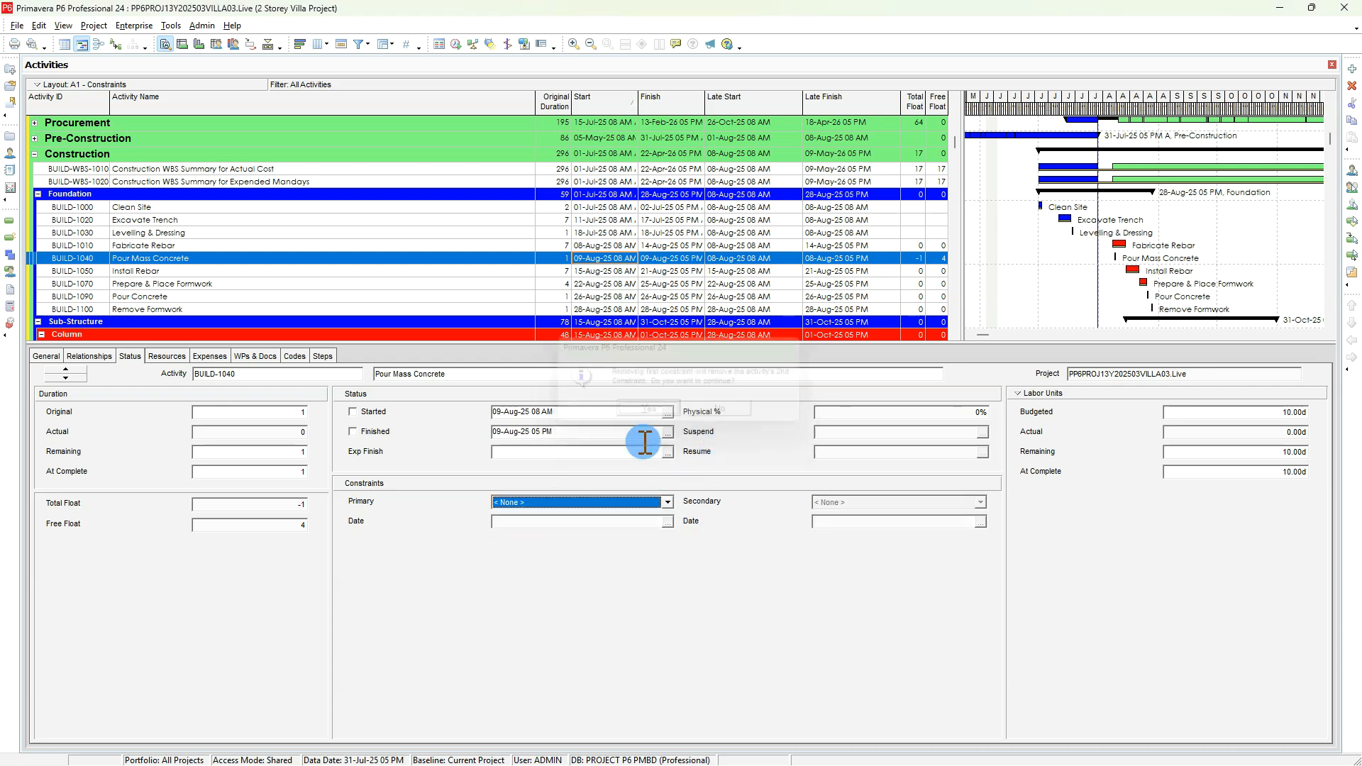
left_click(456, 44)
left_click(835, 339)
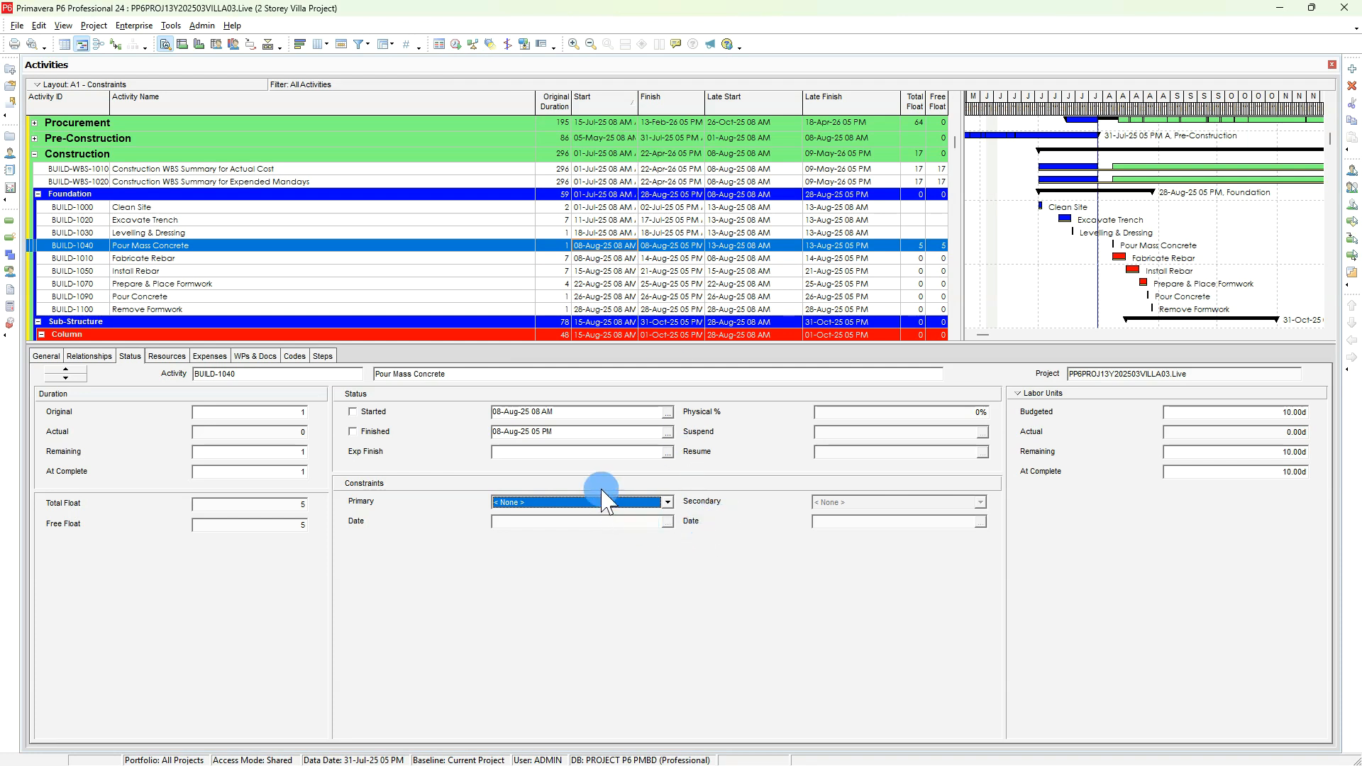
- Constrain Pour Mass Concrete with primary Start On or After and secondary Finish On or Before, and reschedule the project
left_click(608, 506)
scroll(560, 561, "down", 1)
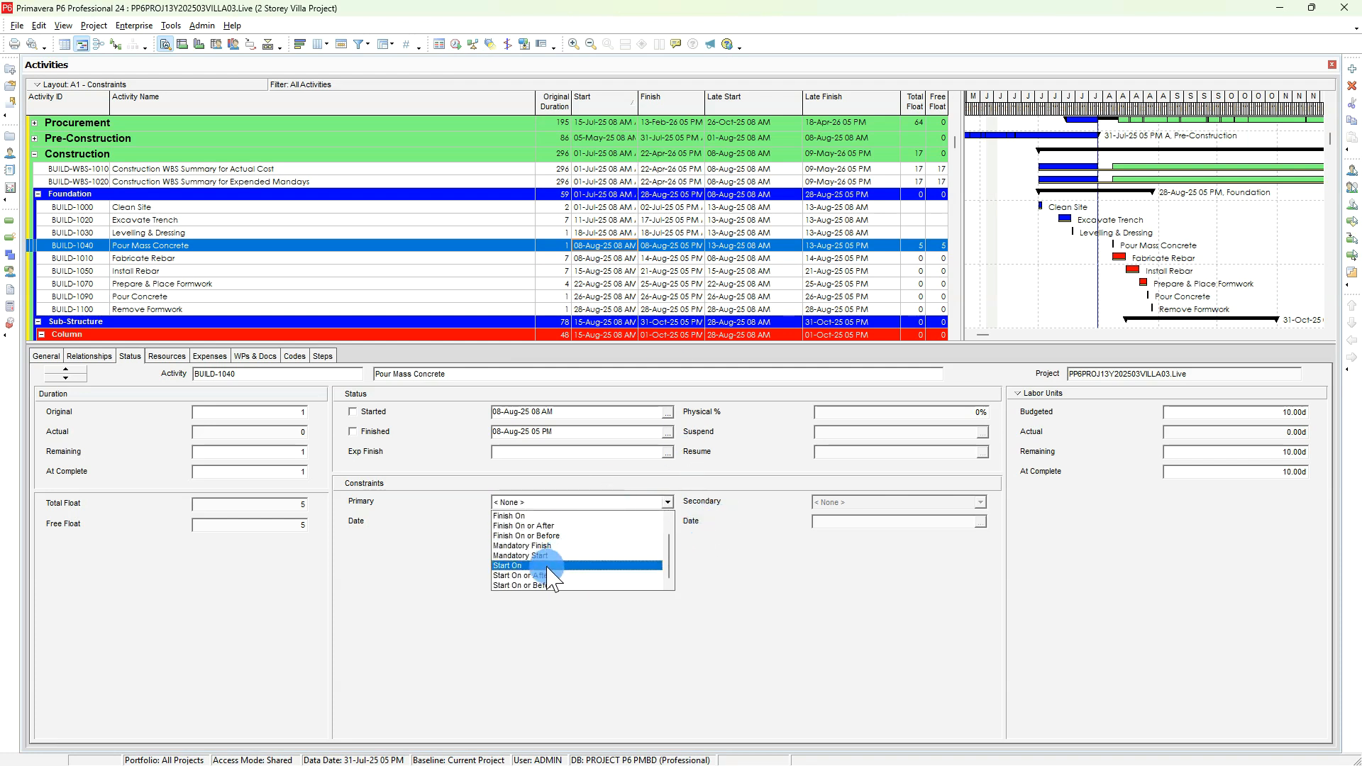
left_click(542, 577)
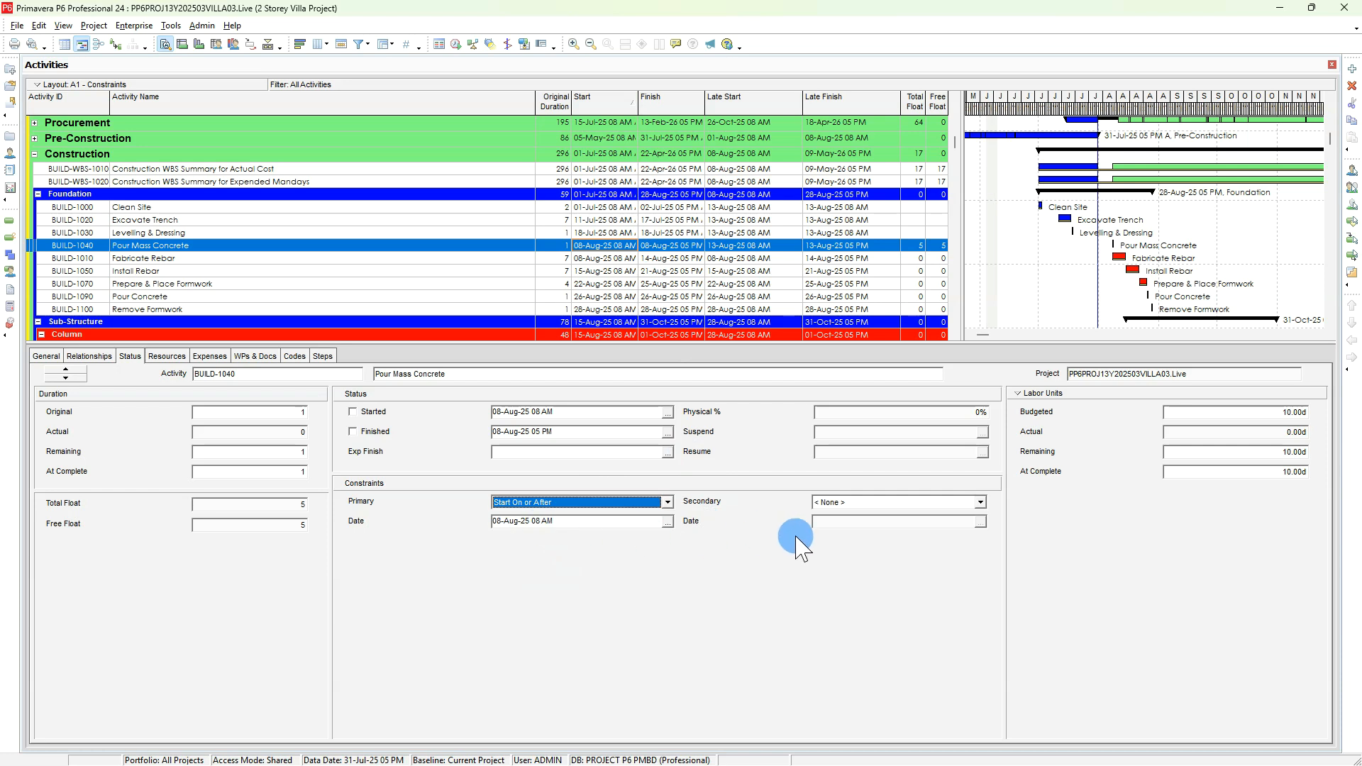
left_click(839, 504)
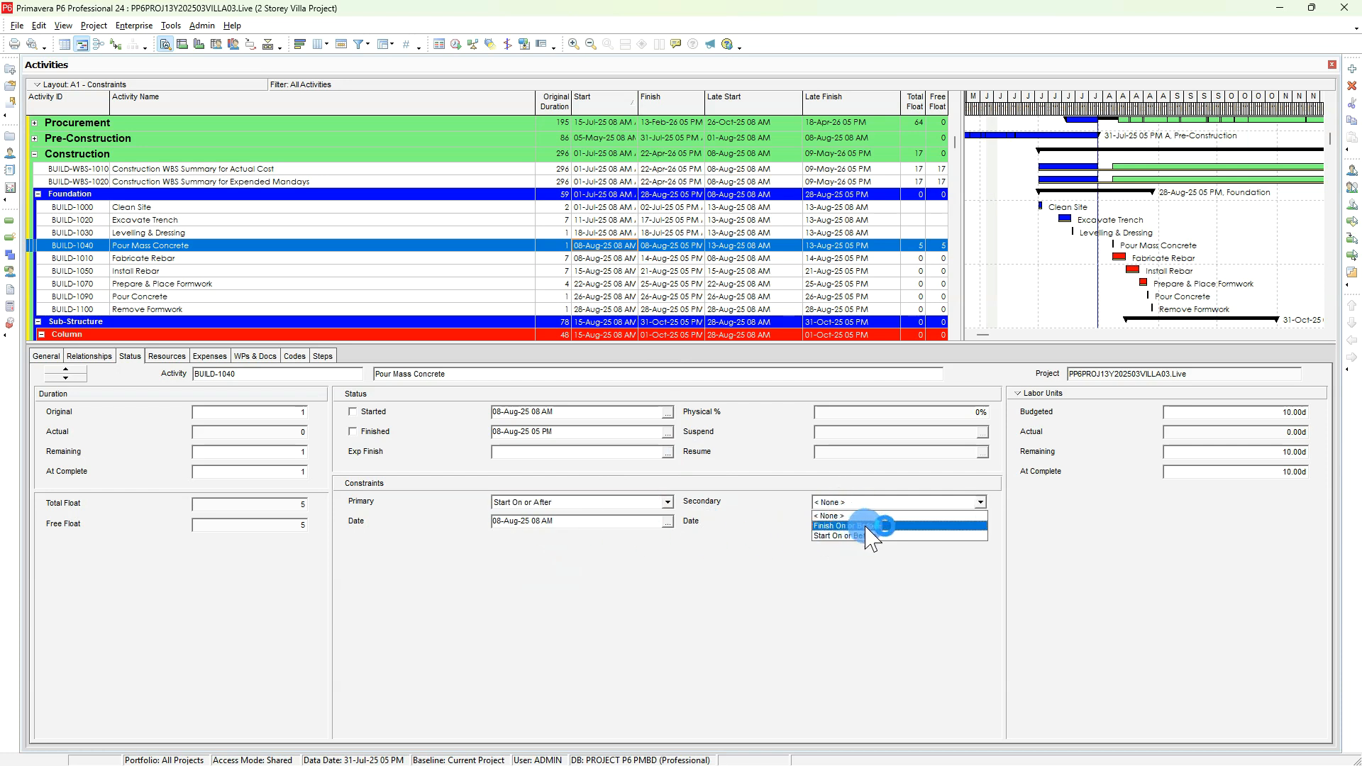
left_click(865, 527)
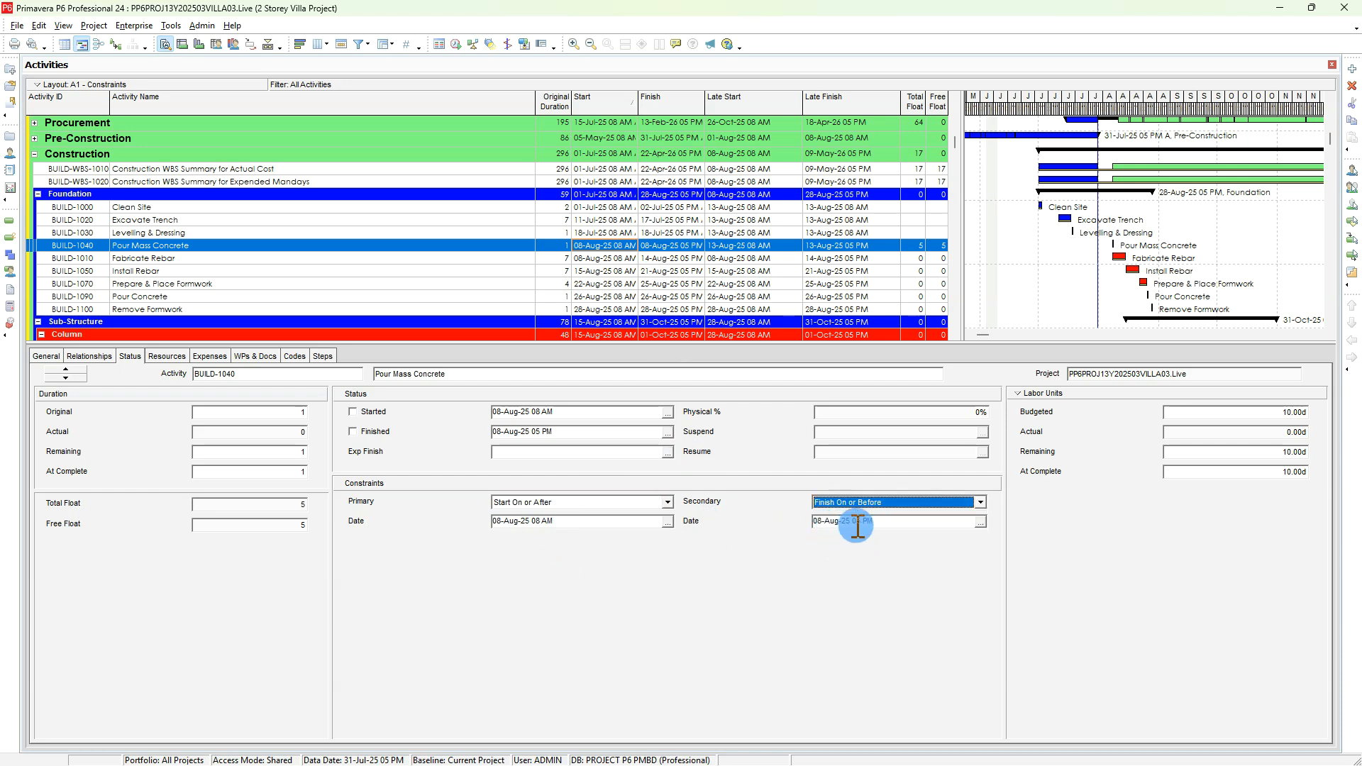
left_click(456, 44)
left_click(845, 311)
- Set the original duration of the constrained Pour Mass Concrete activity to 2 and reschedule the project
left_click(567, 245)
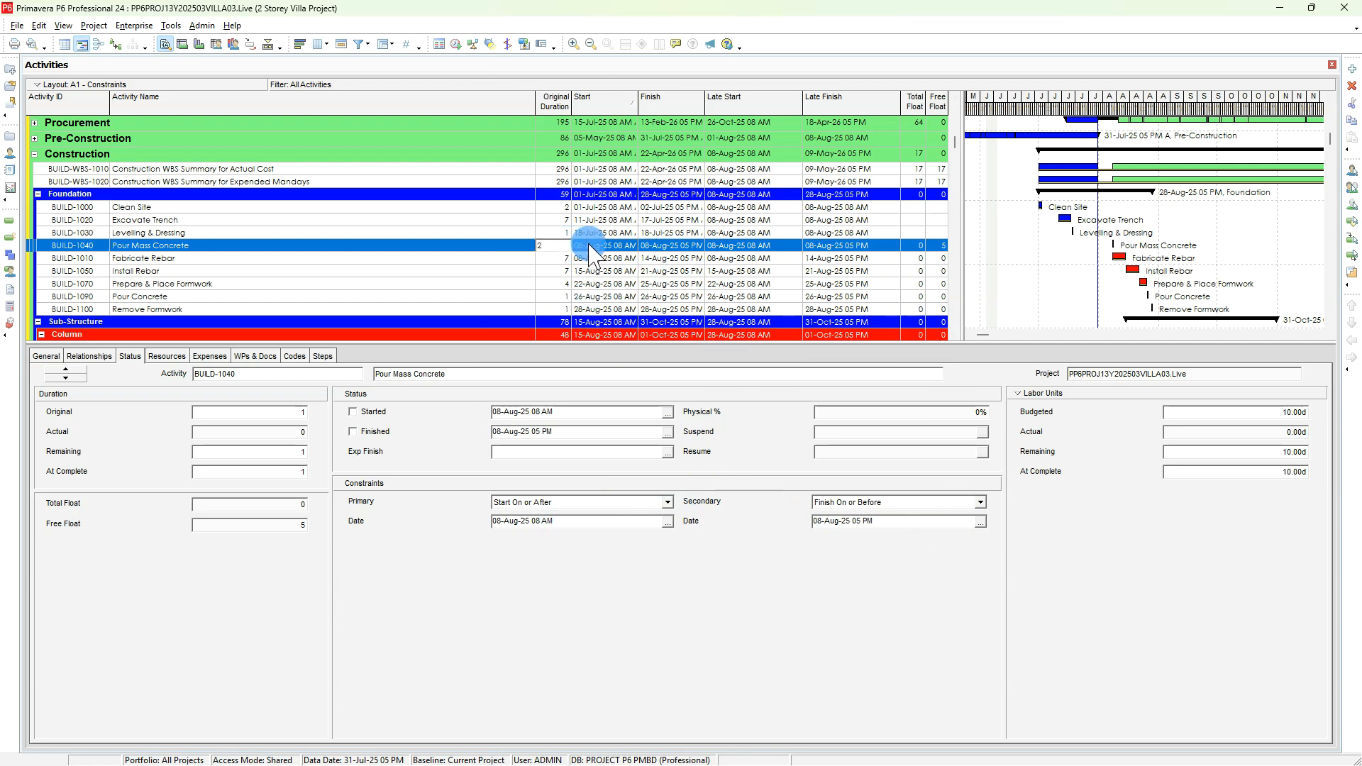
left_click(589, 246)
left_click(456, 44)
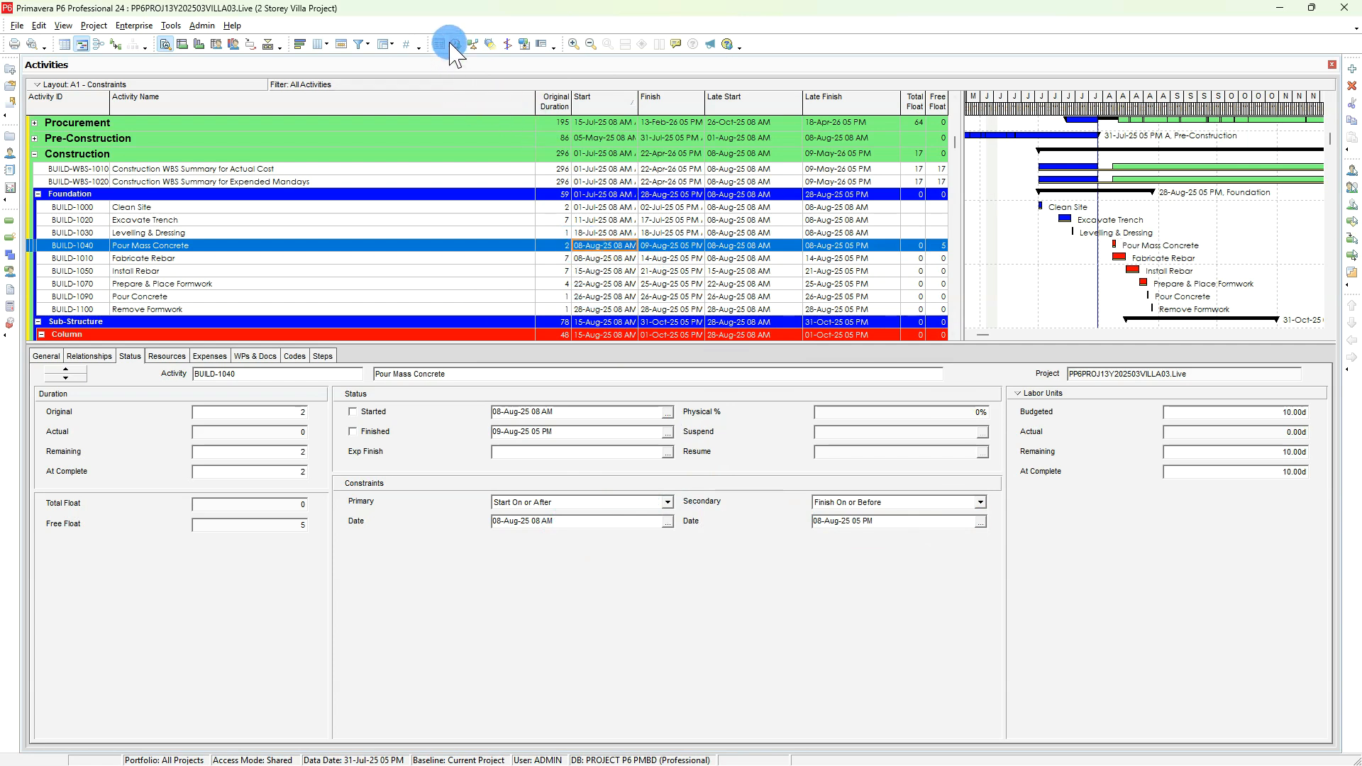
left_click(809, 310)
- Set the original duration of Pour Mass Concrete to 3
left_click(567, 246)
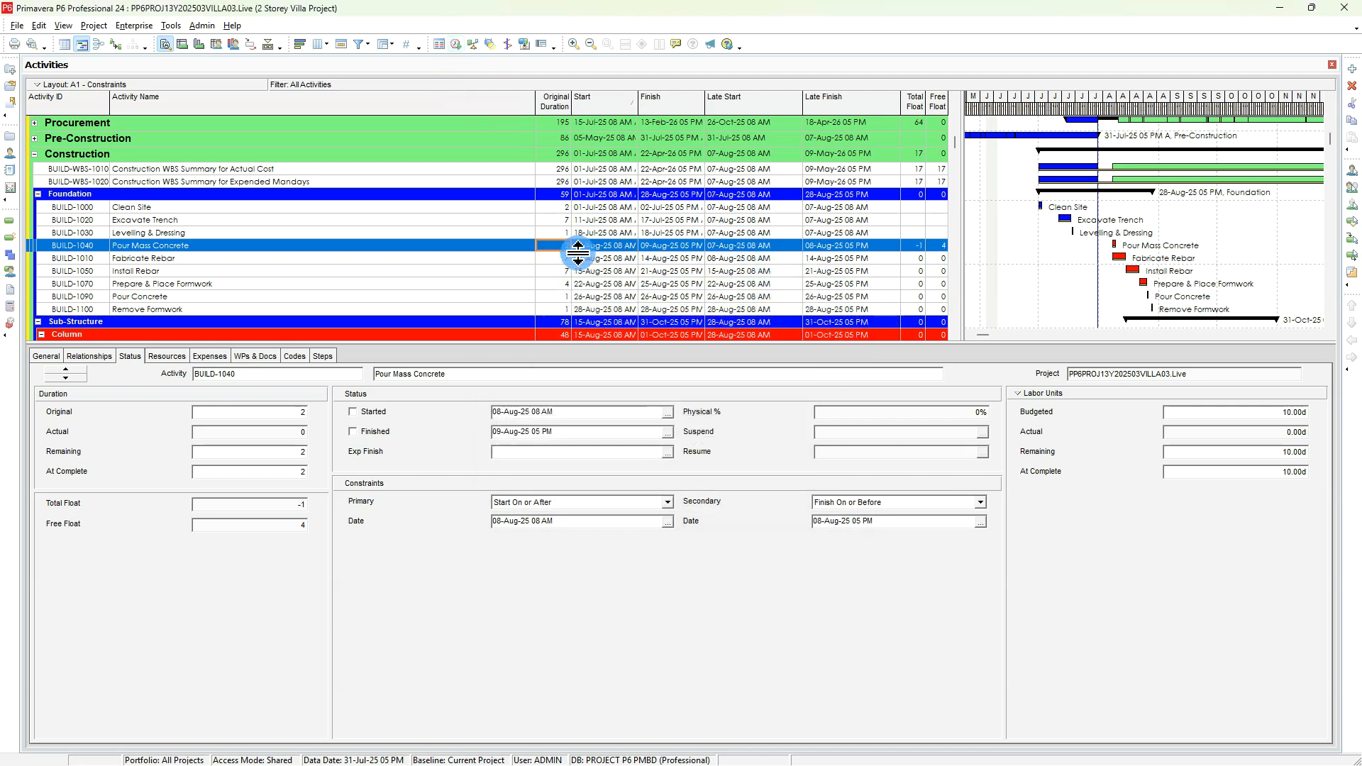
left_click(584, 246)
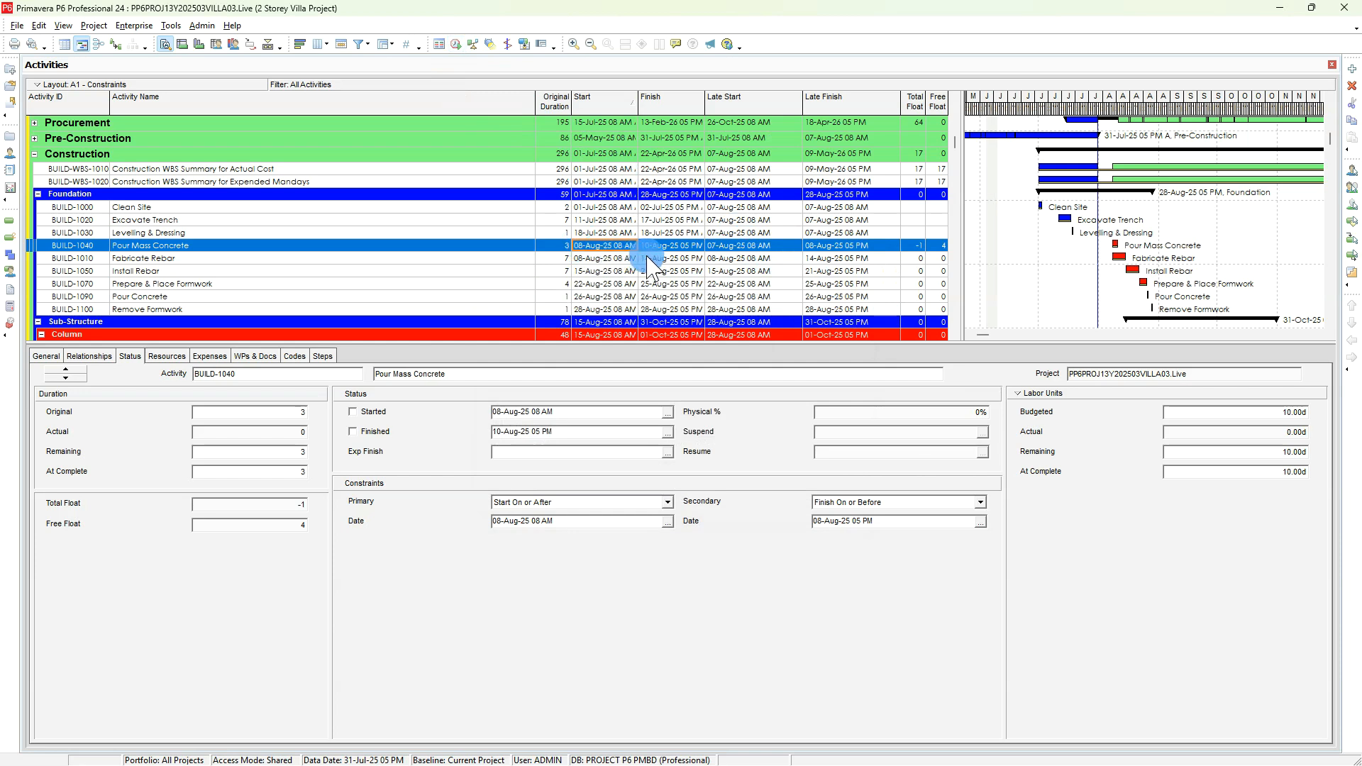
- Reschedule the project to apply the 3-day duration of the constrained Pour Mass Concrete activity
left_click(456, 44)
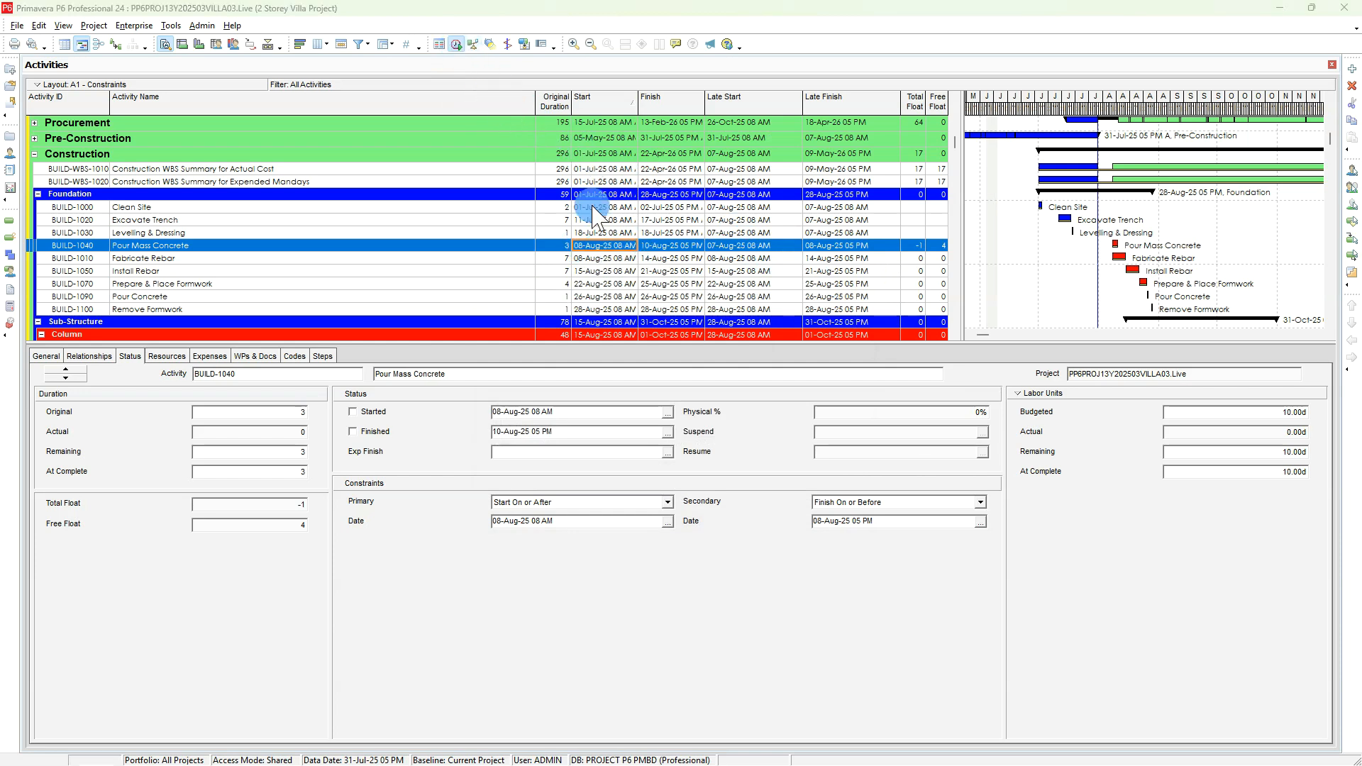
left_click(794, 319)
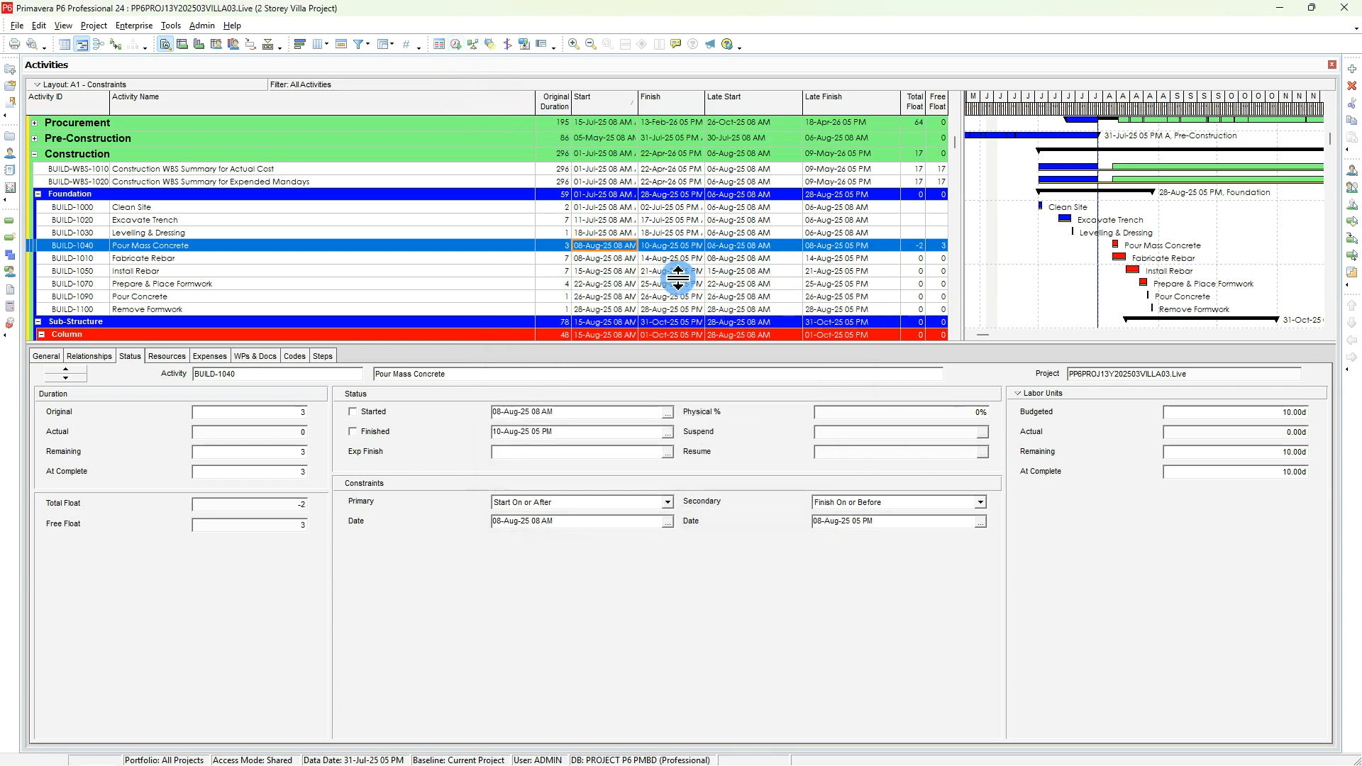
- Set the original duration of Pour Mass Concrete to 1 and reschedule the project
left_click(558, 246)
left_click(564, 245)
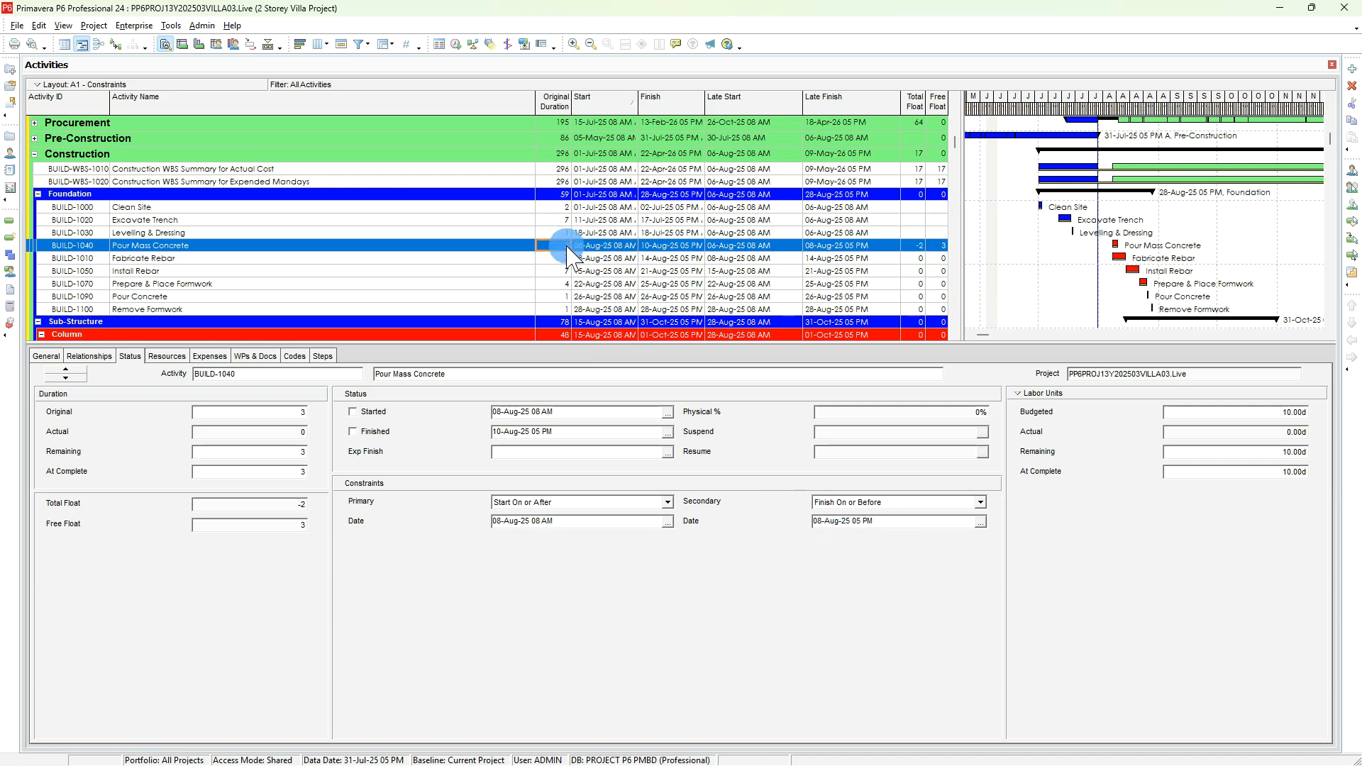
type("1")
left_click(456, 44)
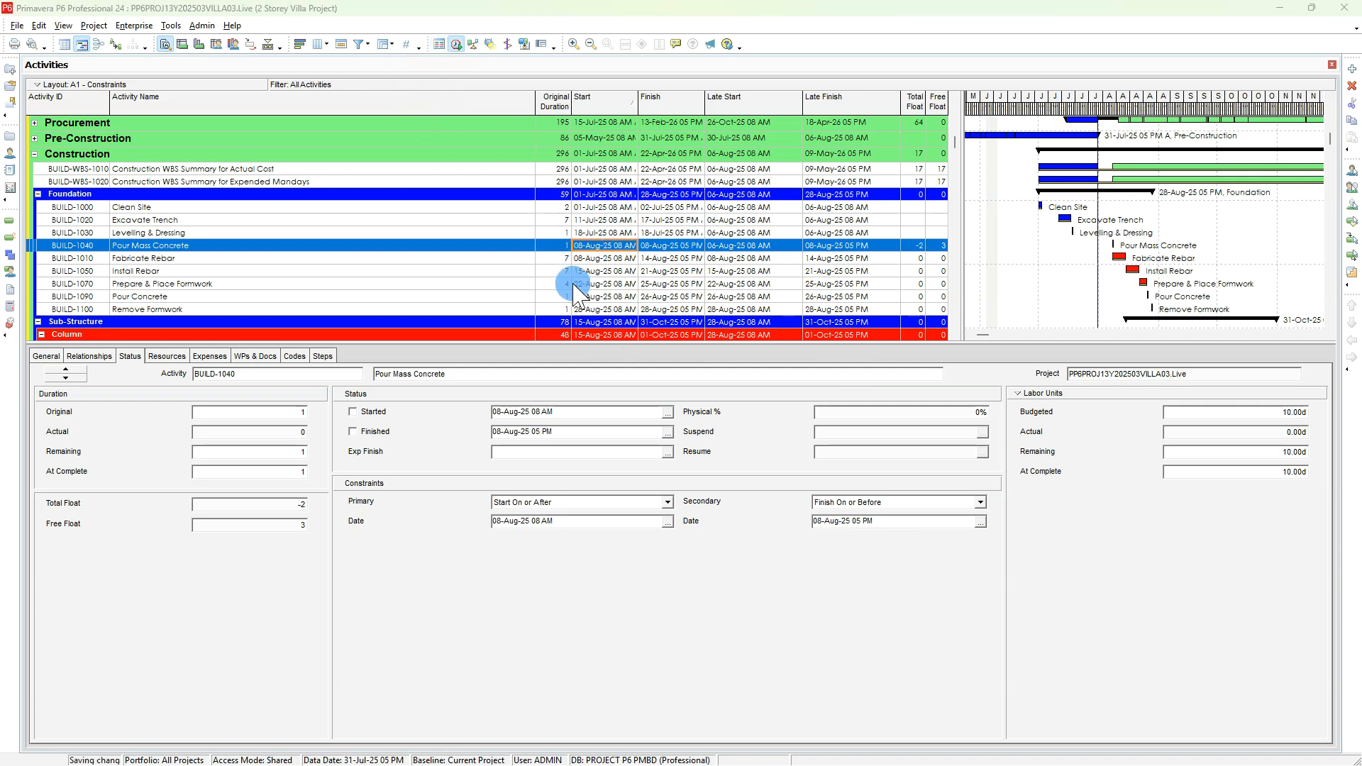
left_click(809, 337)
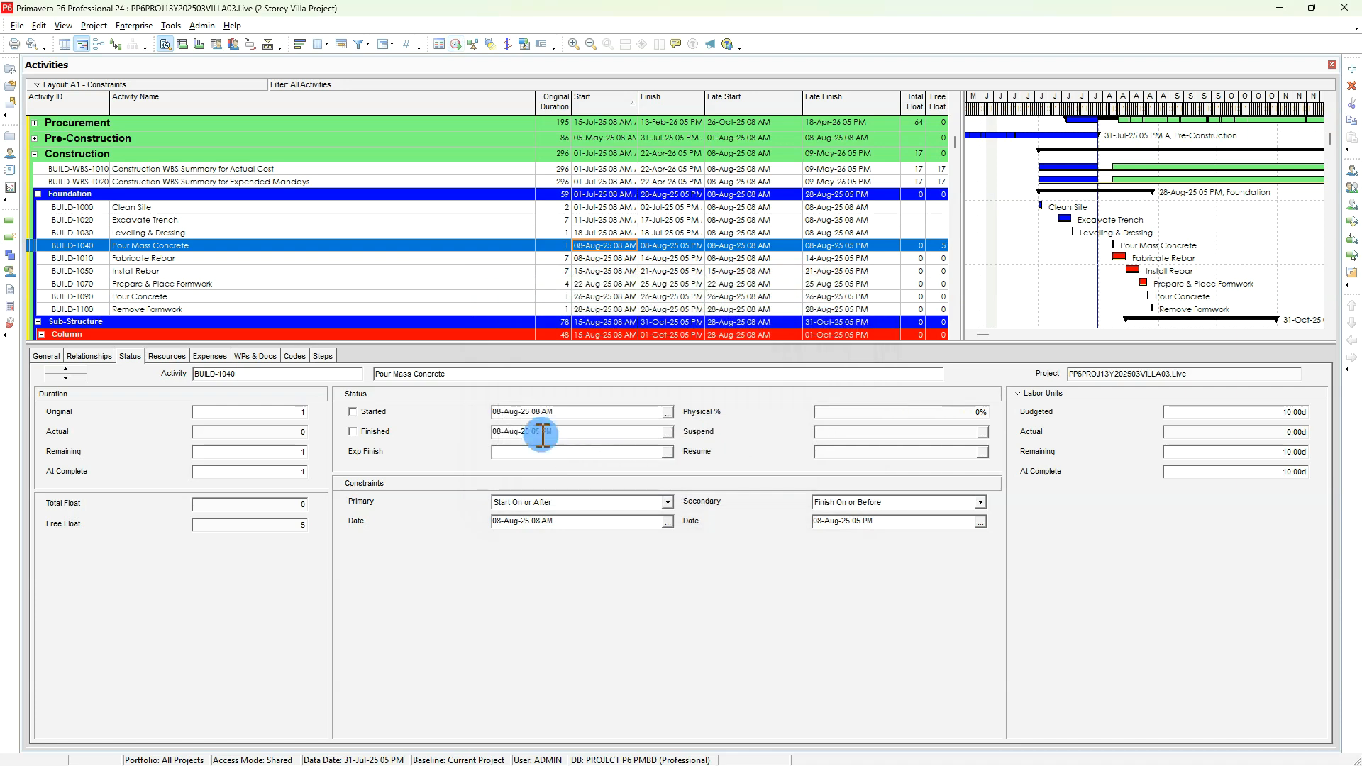
- Remove the primary and secondary constraints from Pour Mass Concrete and reschedule the project
left_click(543, 501)
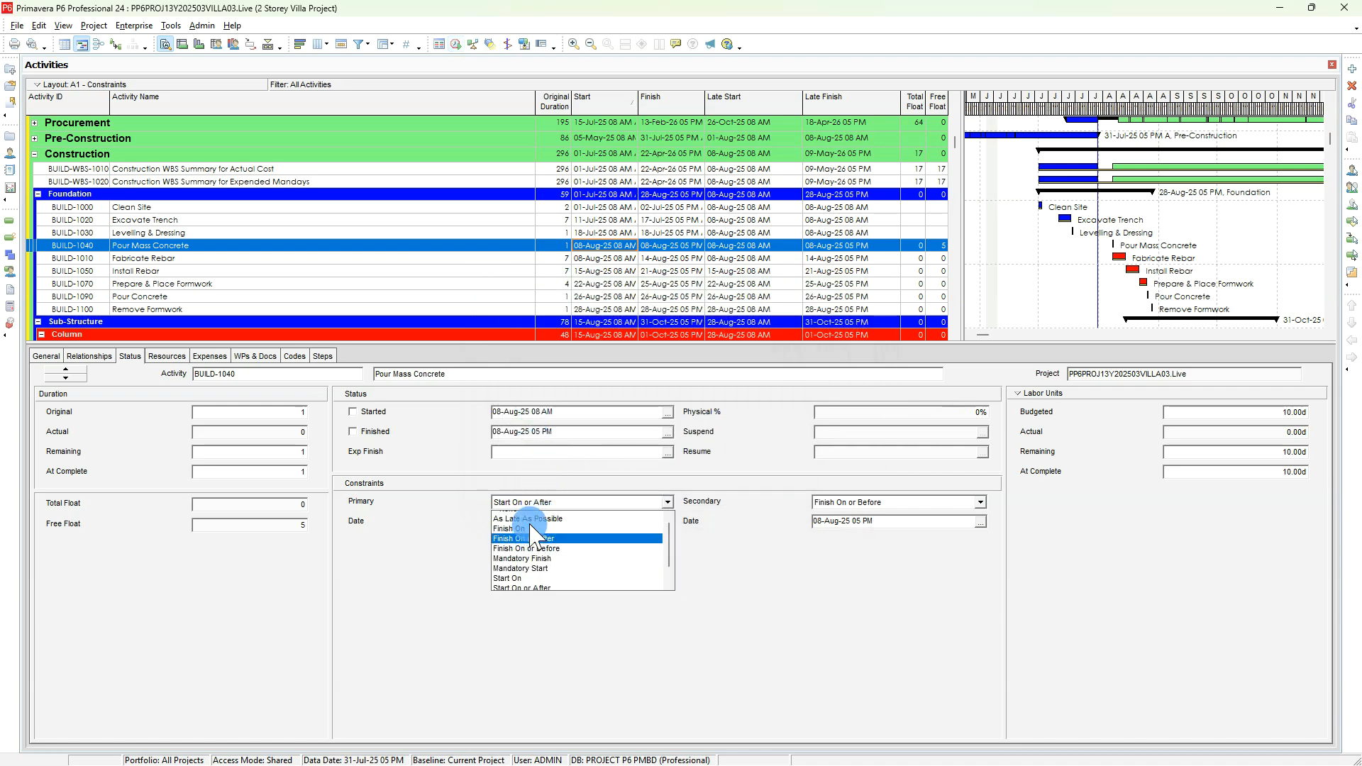
left_click(523, 516)
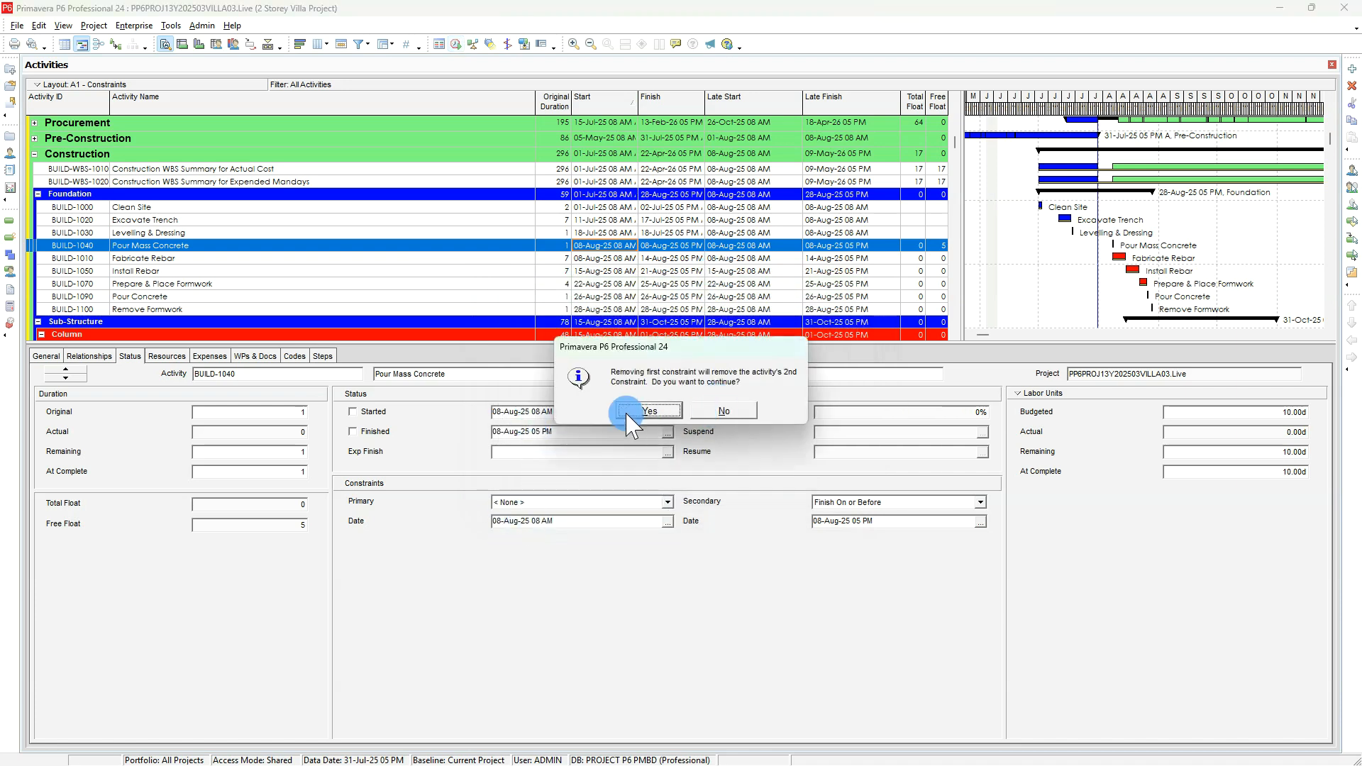
left_click(630, 415)
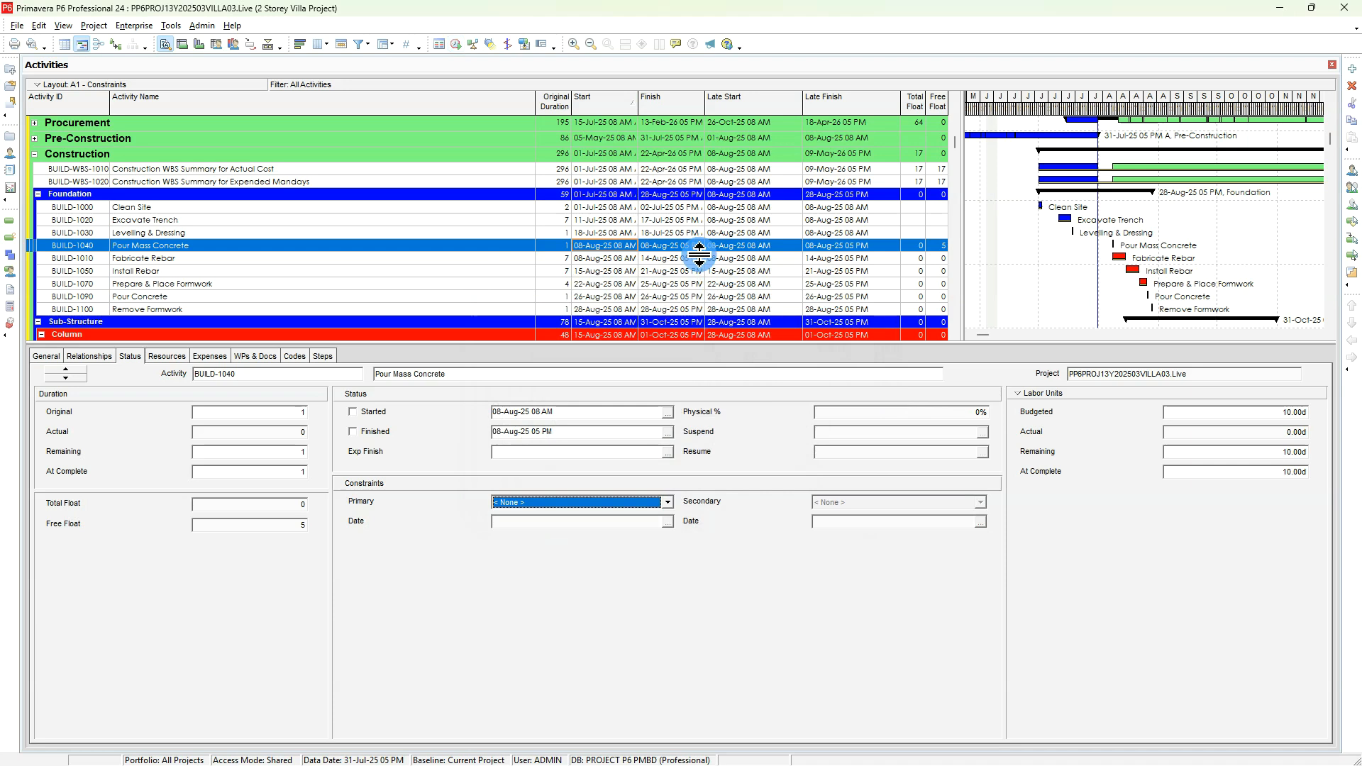
left_click(457, 44)
left_click(825, 336)
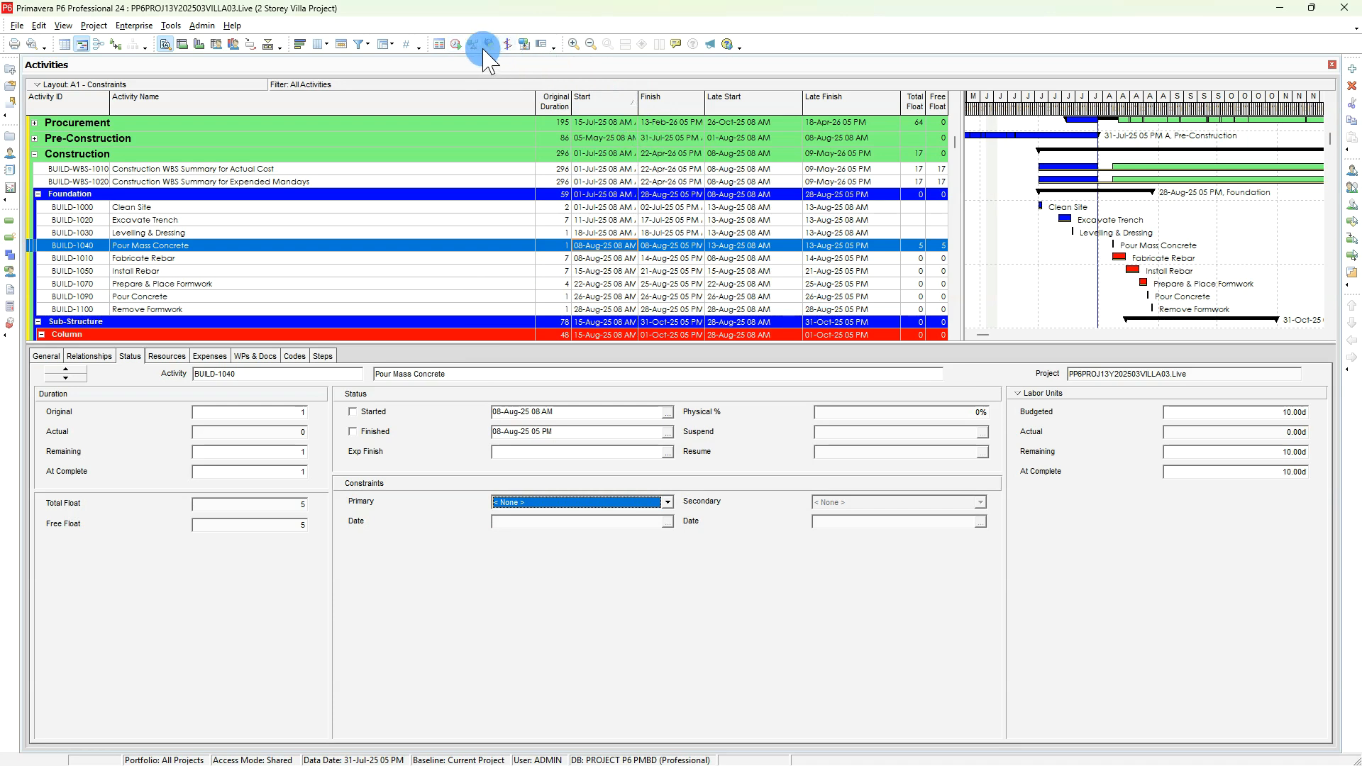
left_click(457, 44)
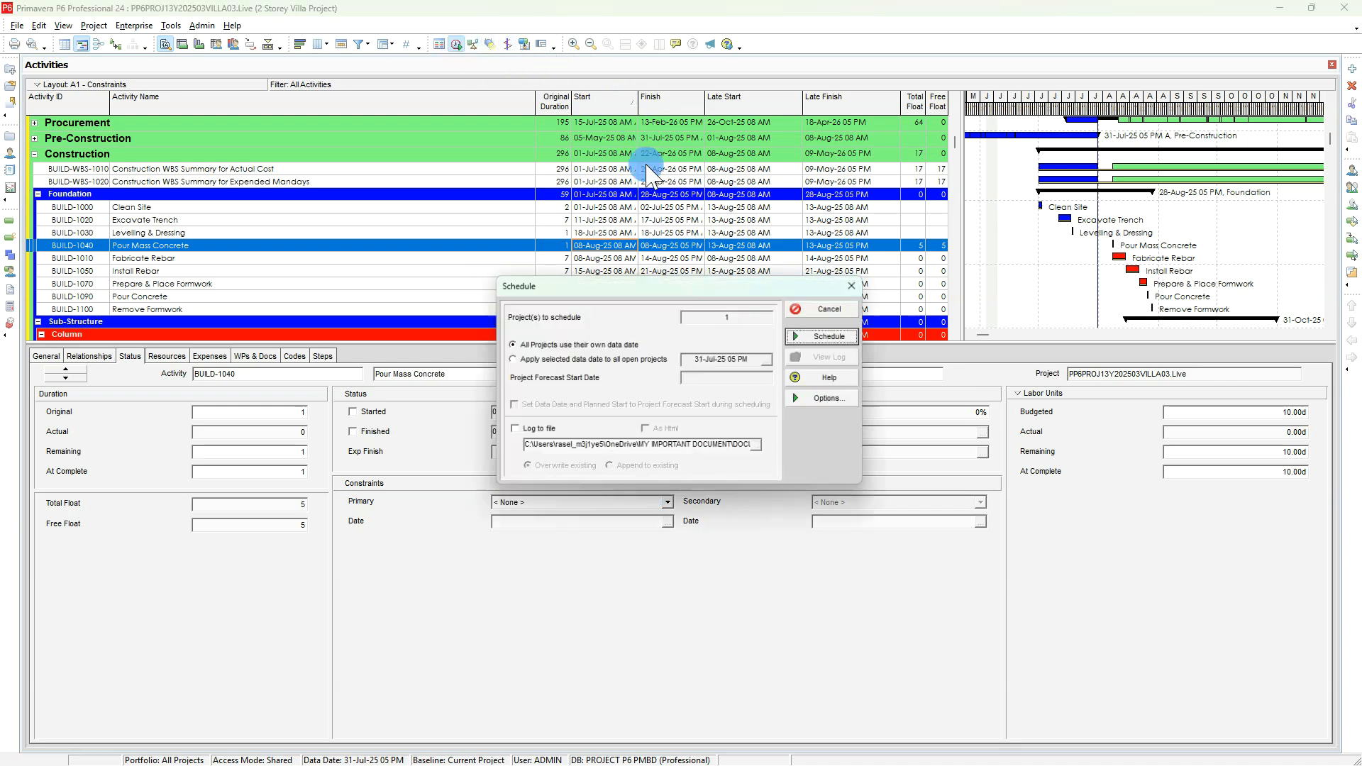
left_click(827, 337)
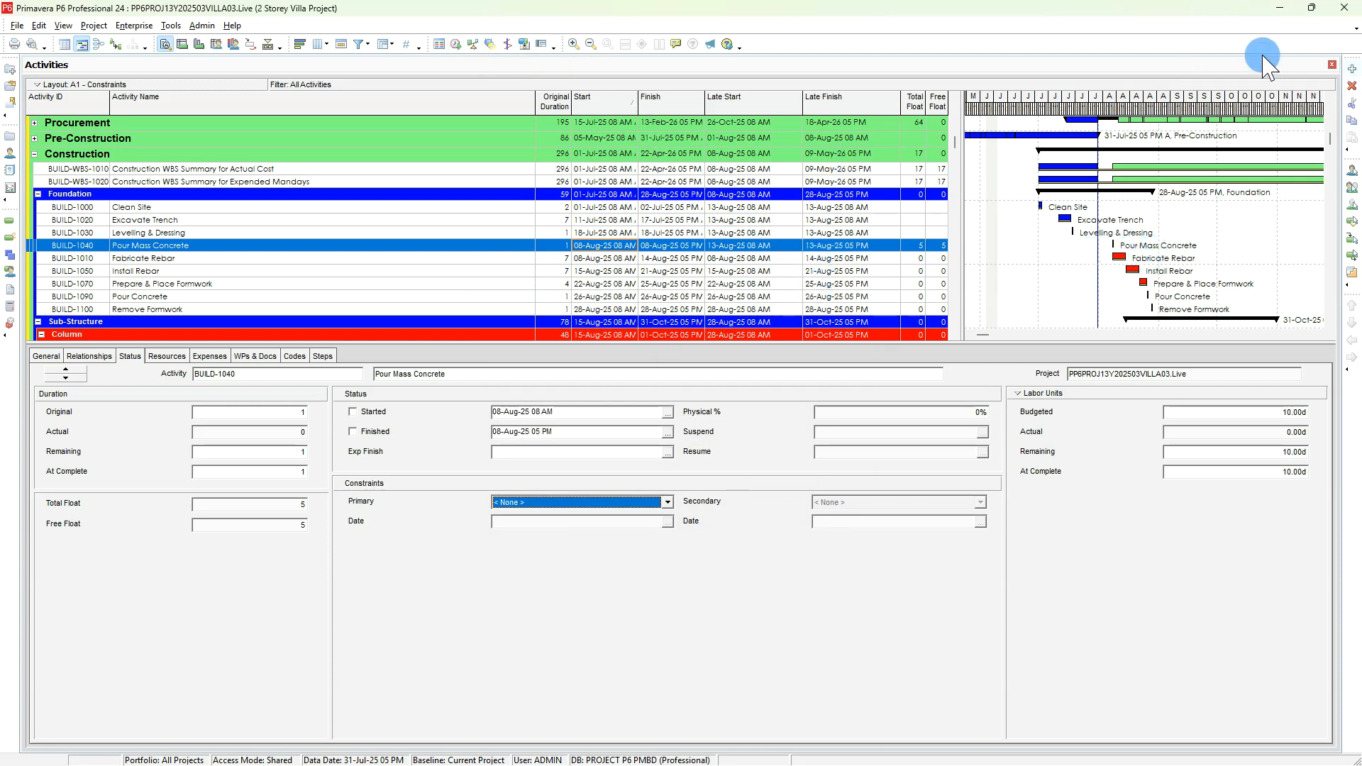
left_click(1275, 10)
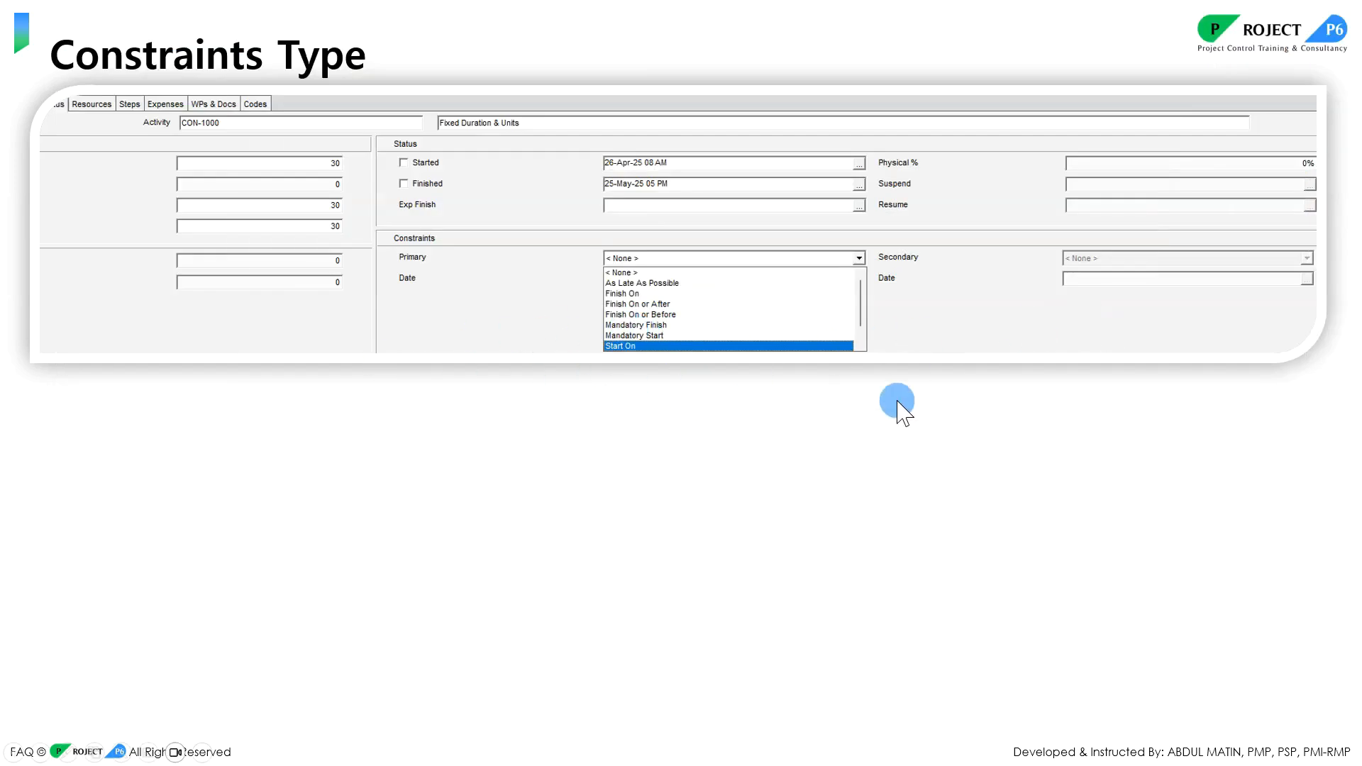
left_click(879, 444)
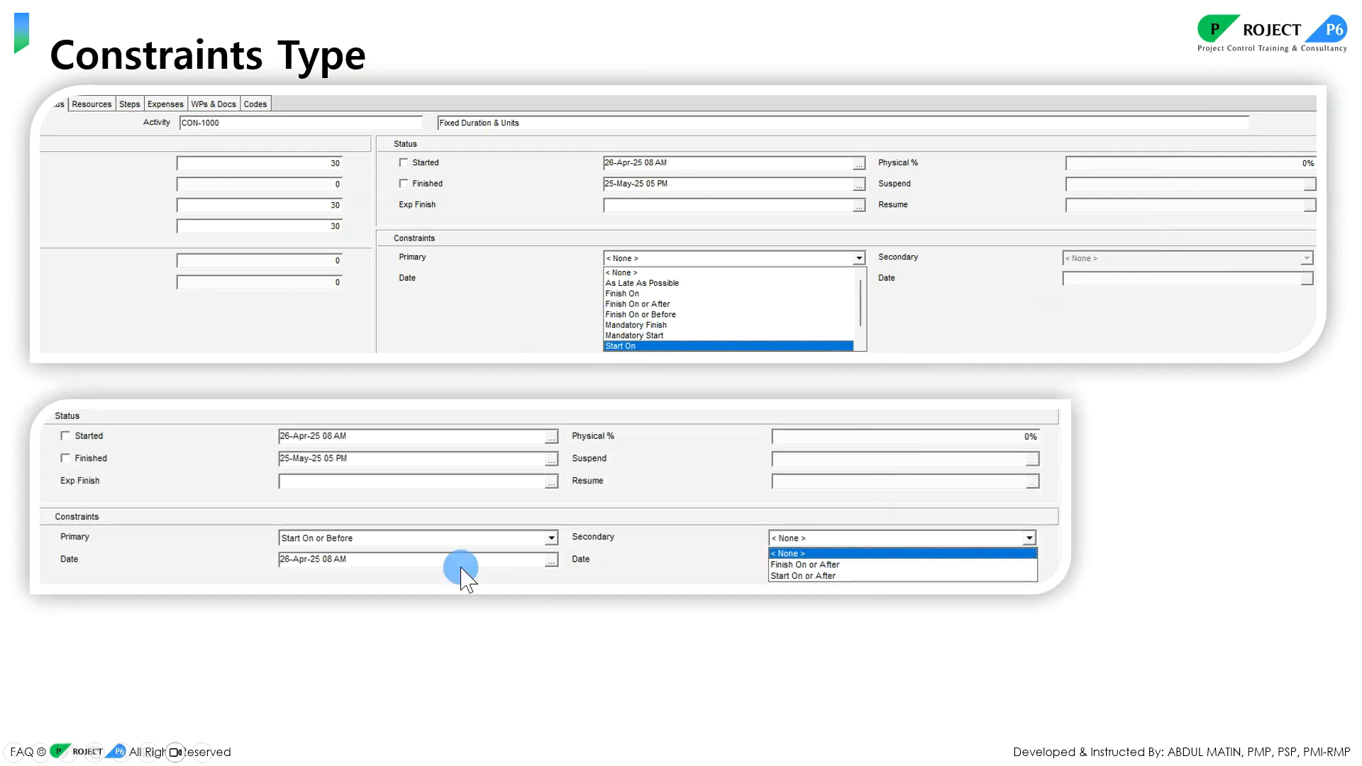
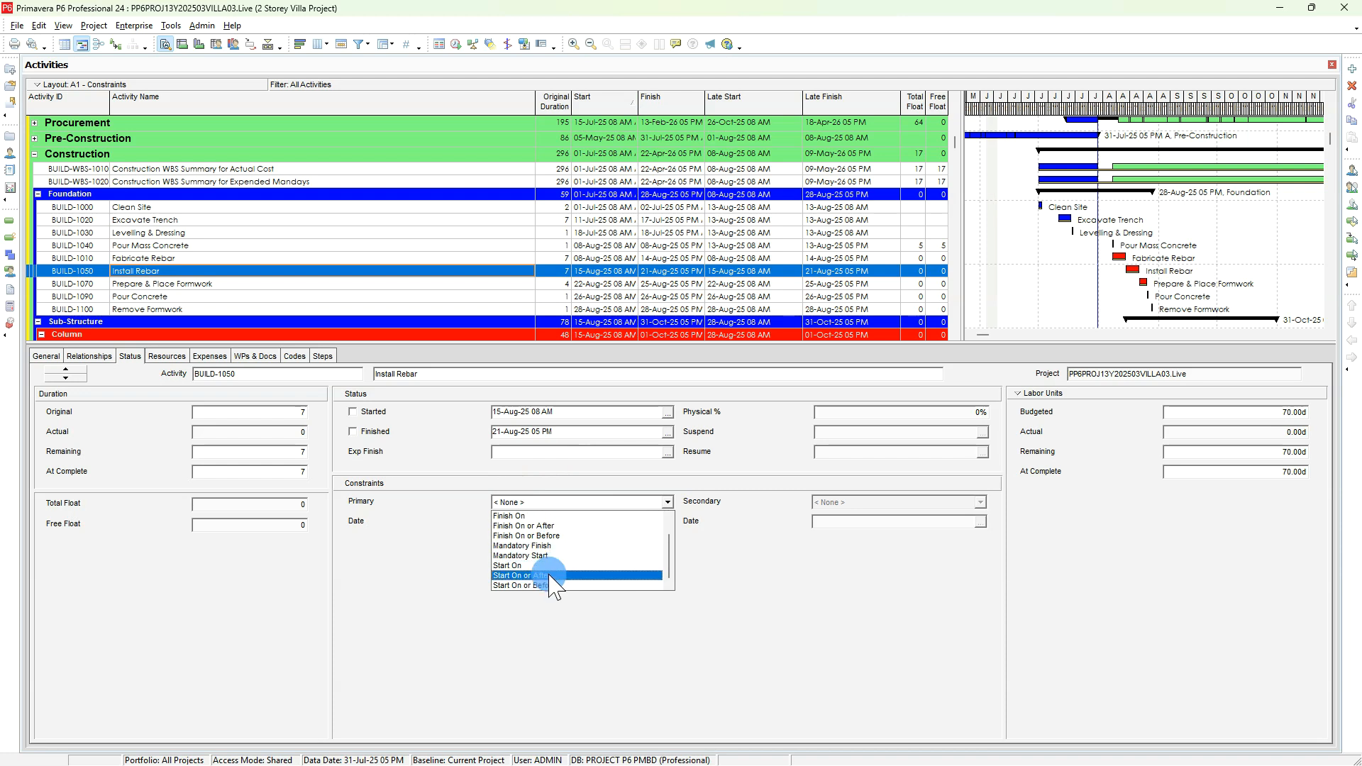
- Give Install Rebar a primary Start On or After constraint dated 18-Aug-25 08 AM and reschedule the project
left_click(532, 587)
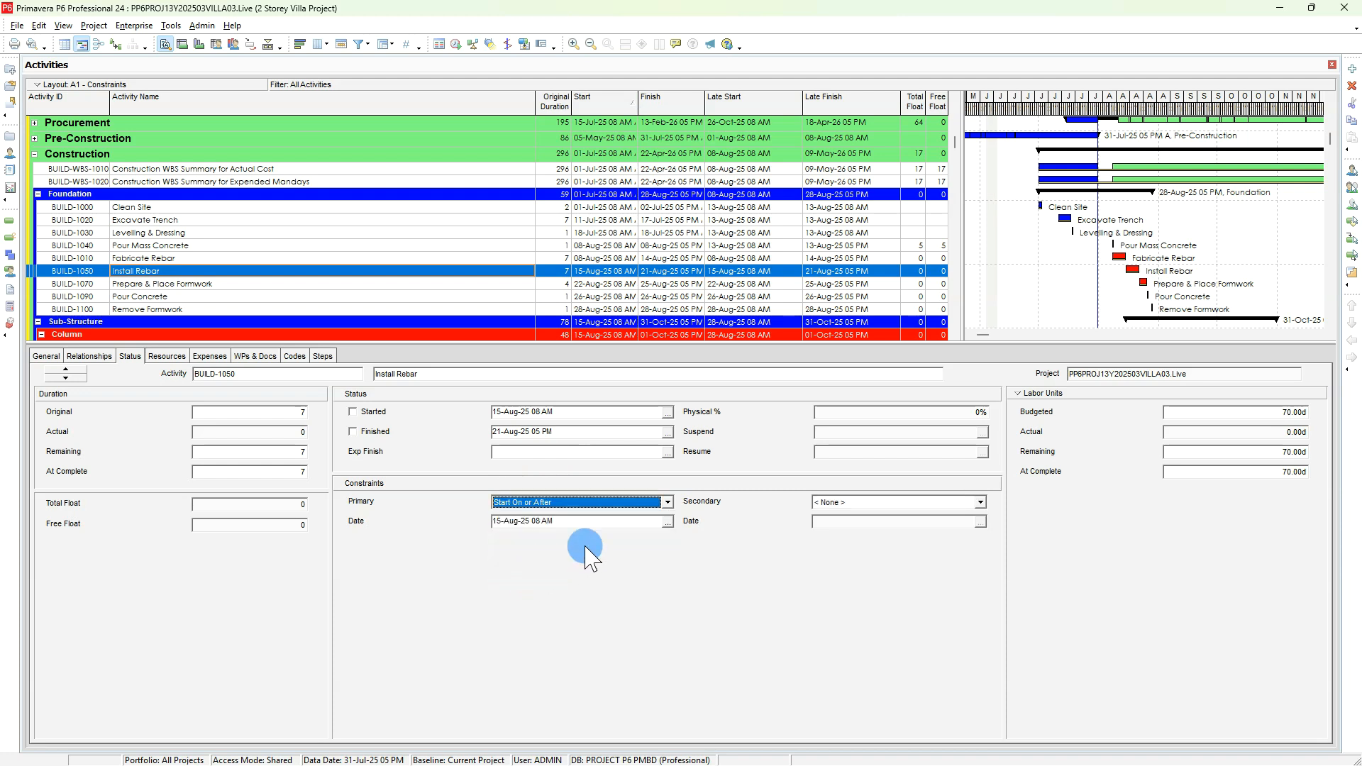
left_click(667, 522)
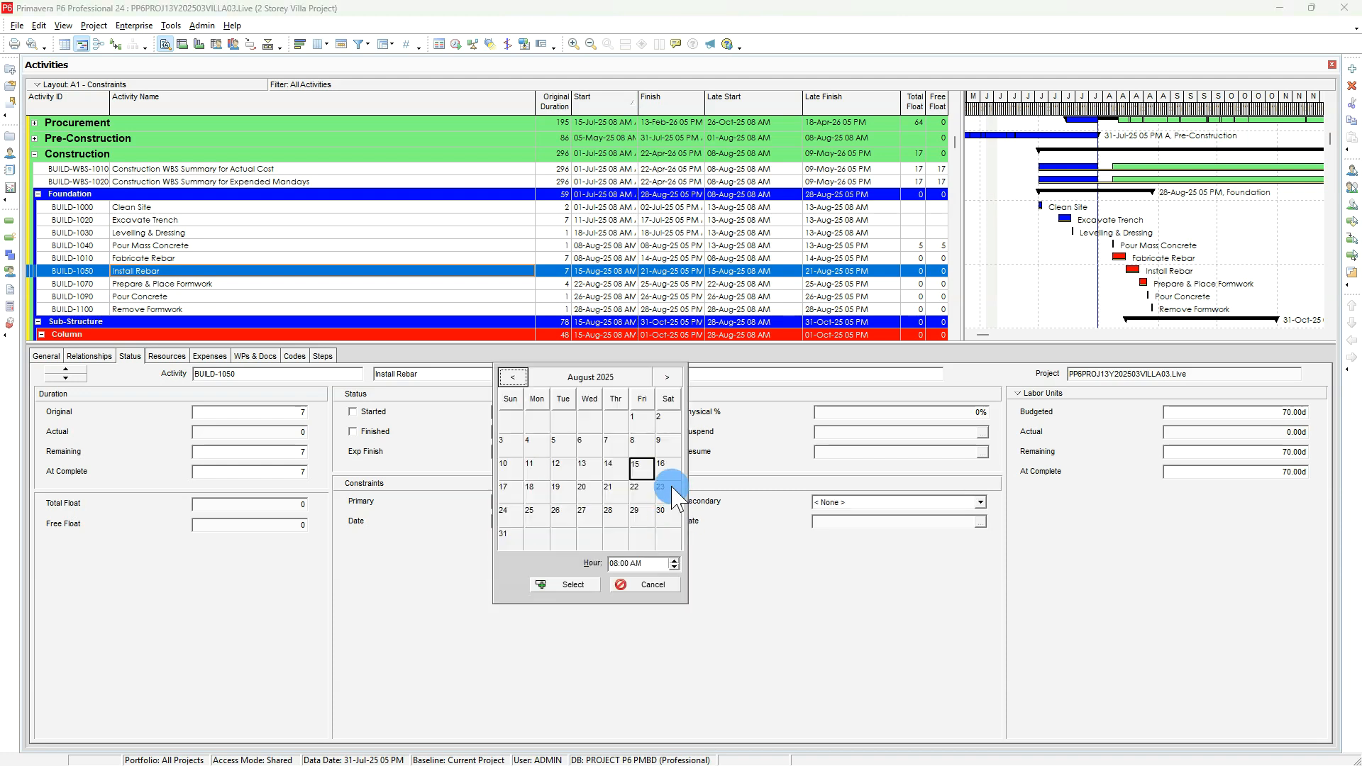
left_click(531, 488)
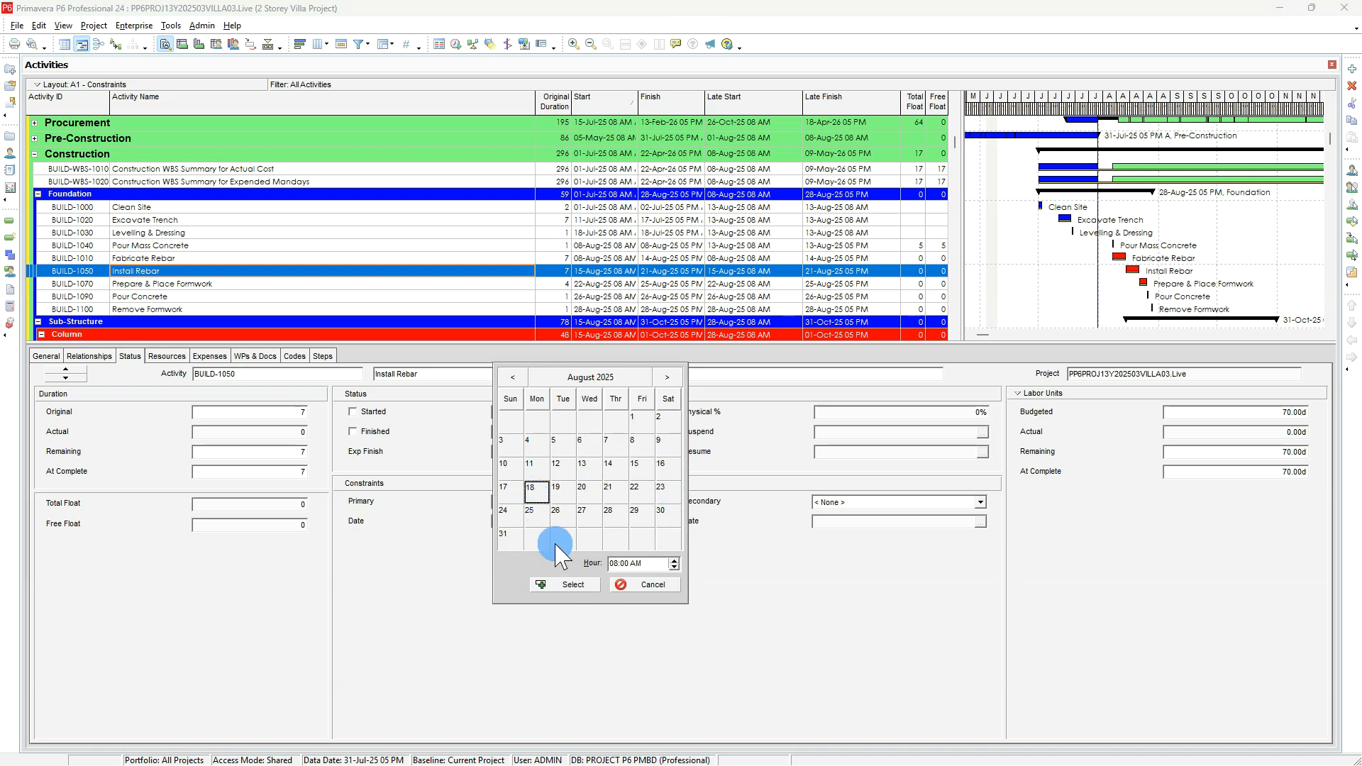
left_click(565, 585)
left_click(456, 44)
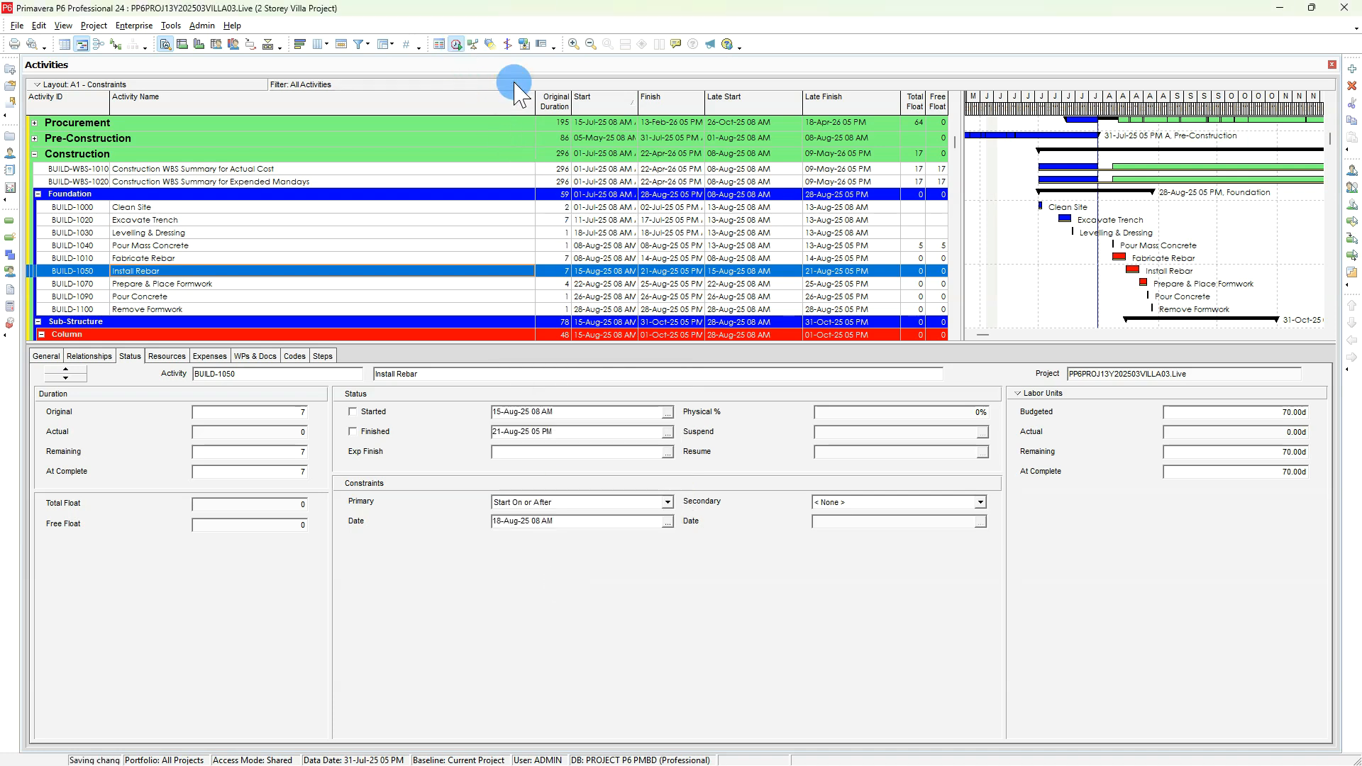
left_click(835, 338)
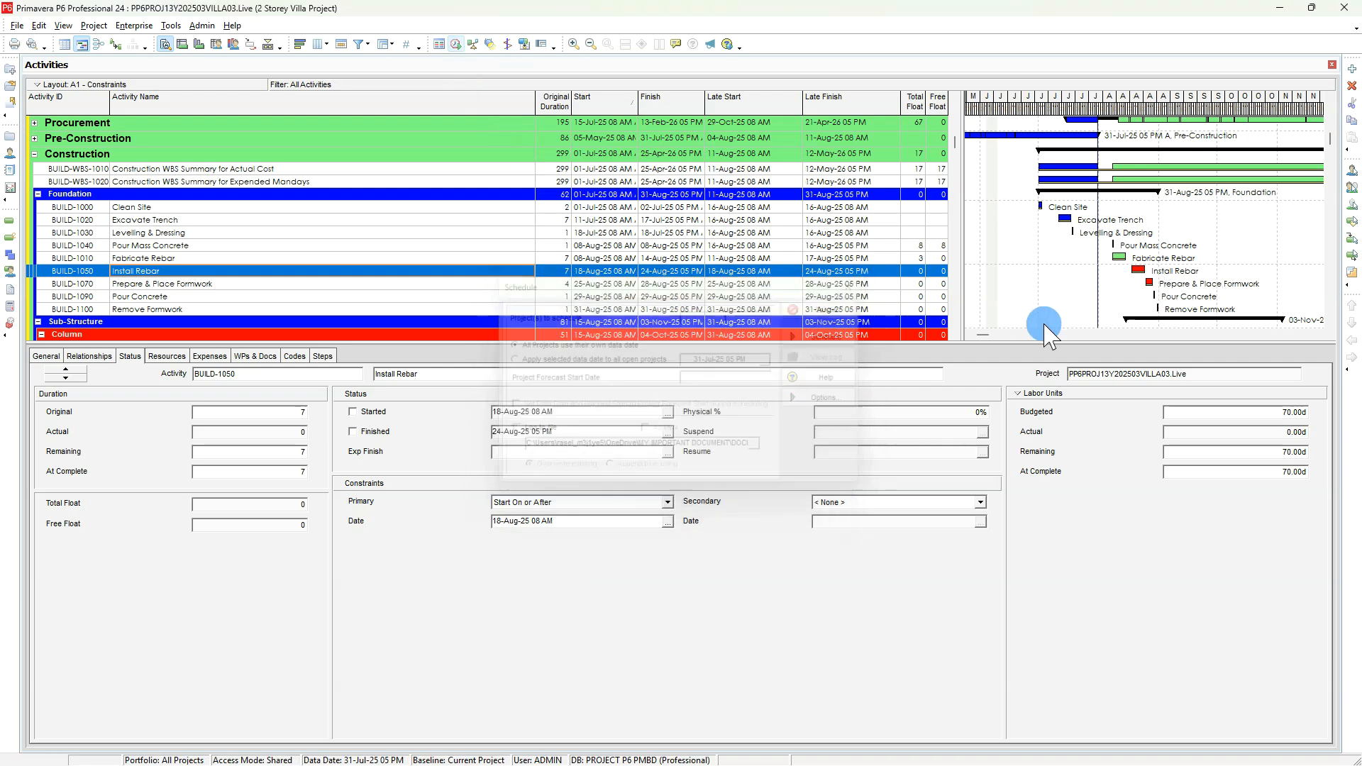
mouse_move(1129, 270)
left_mouse_down()
mouse_move(1142, 278)
mouse_move(1130, 271)
left_mouse_up()
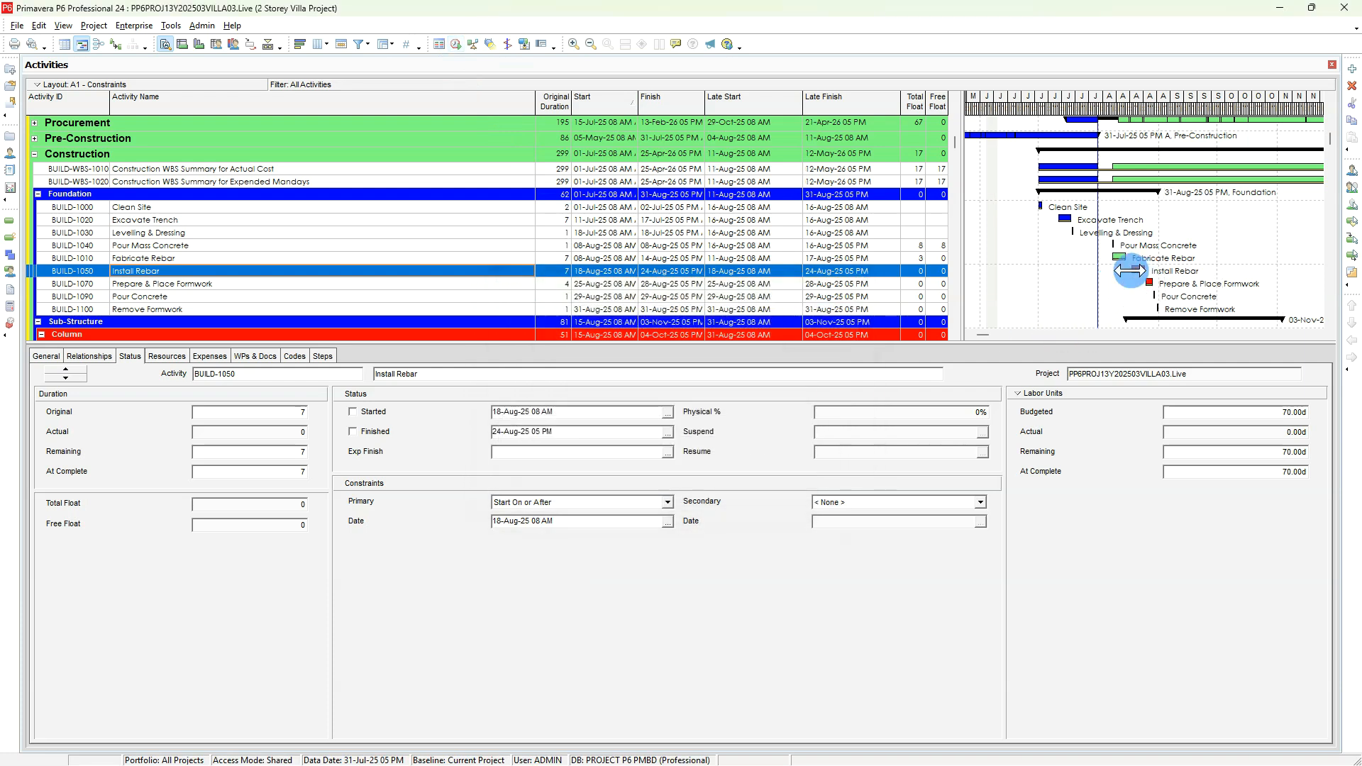
left_click_drag(1124, 264, 1122, 261)
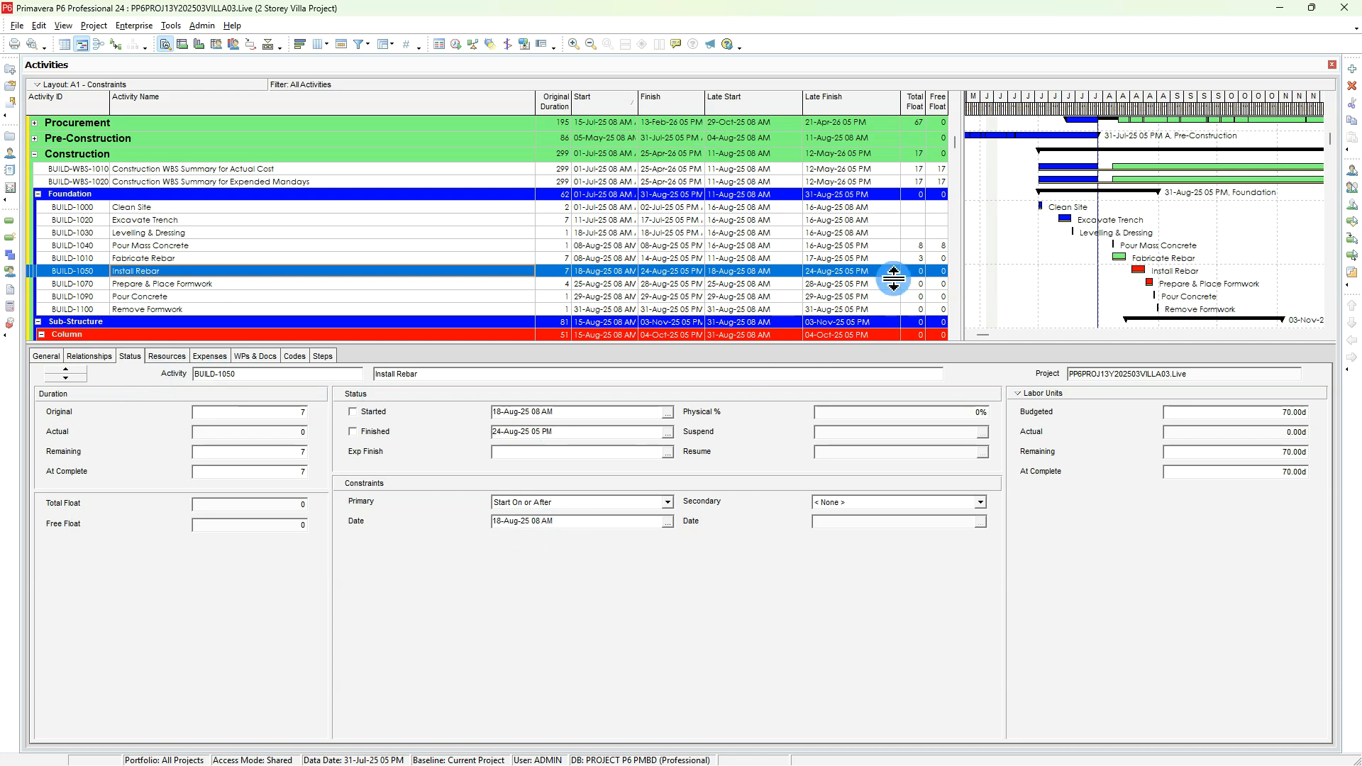
- Set the original duration of Fabricate Rebar to 14 and reschedule the project
left_click(560, 259)
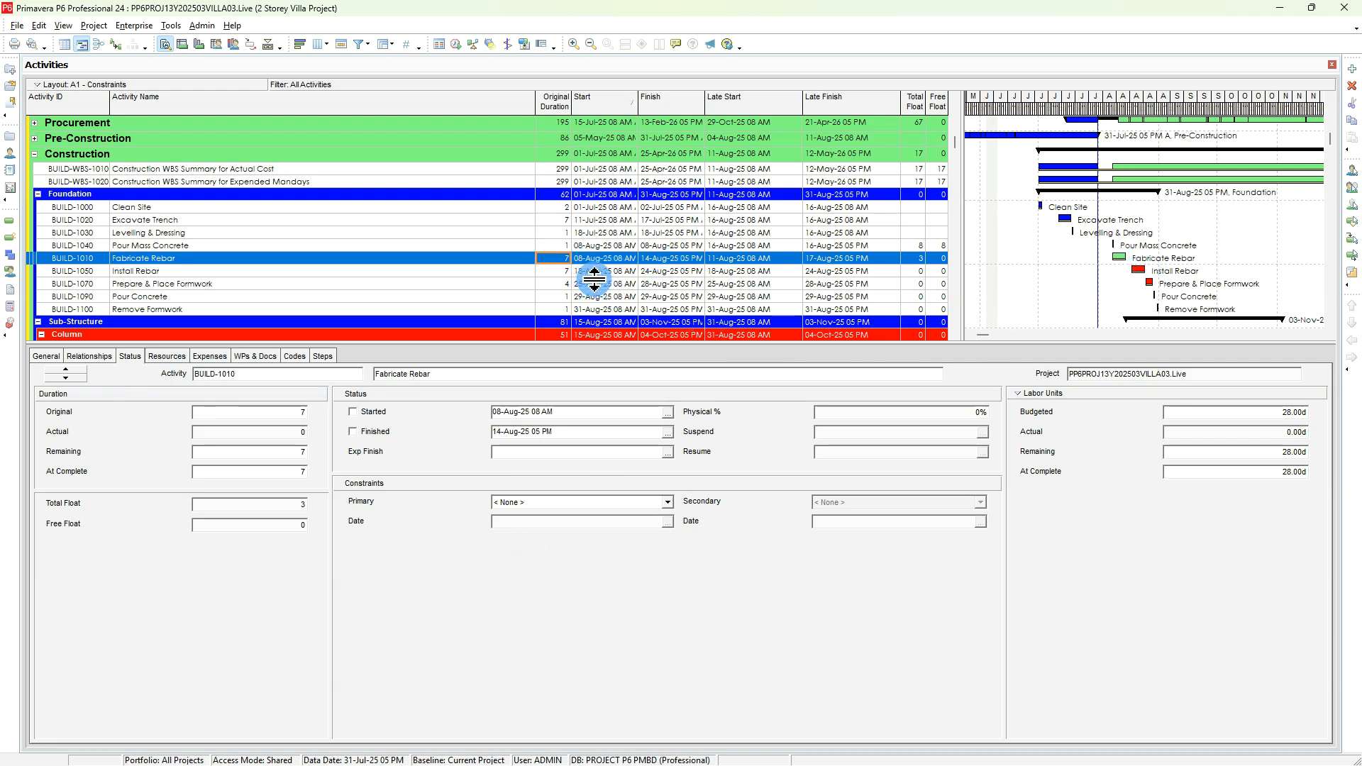
type("14")
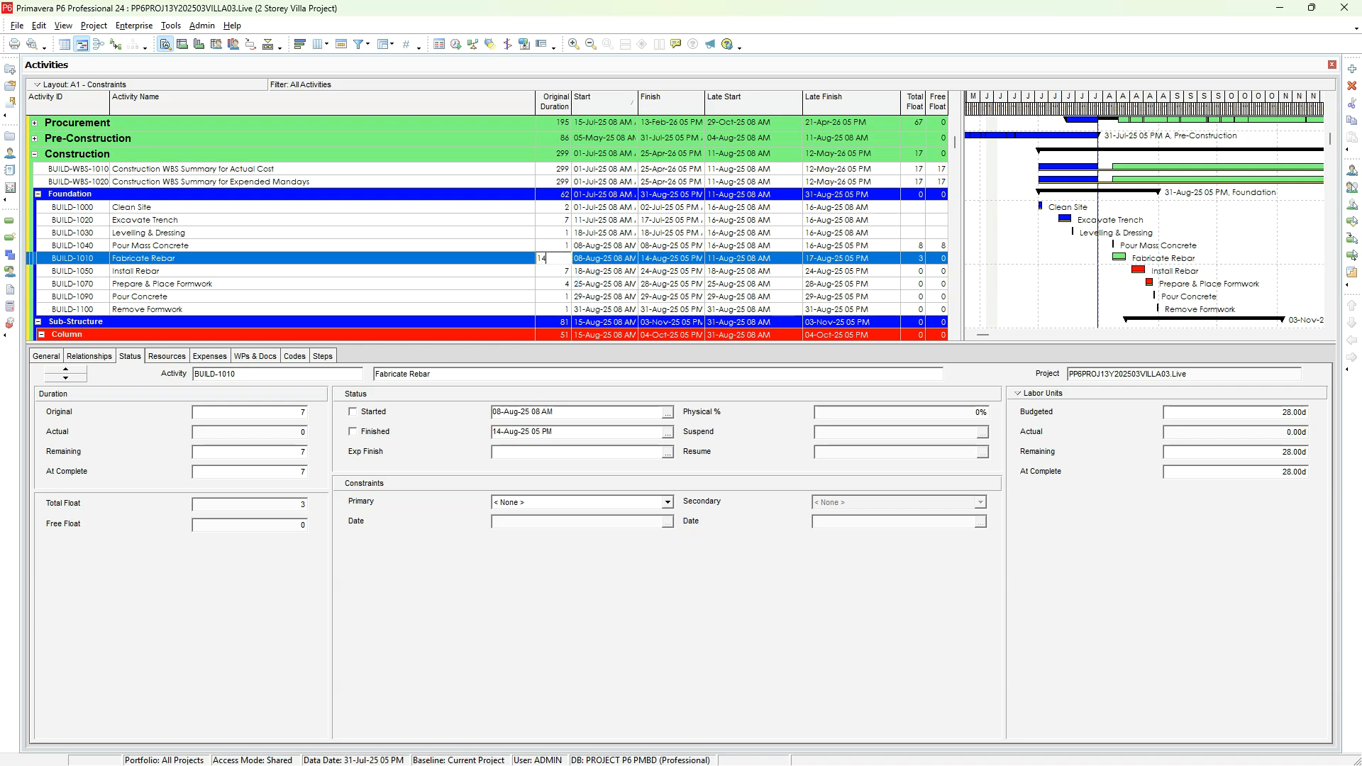
left_click(527, 261)
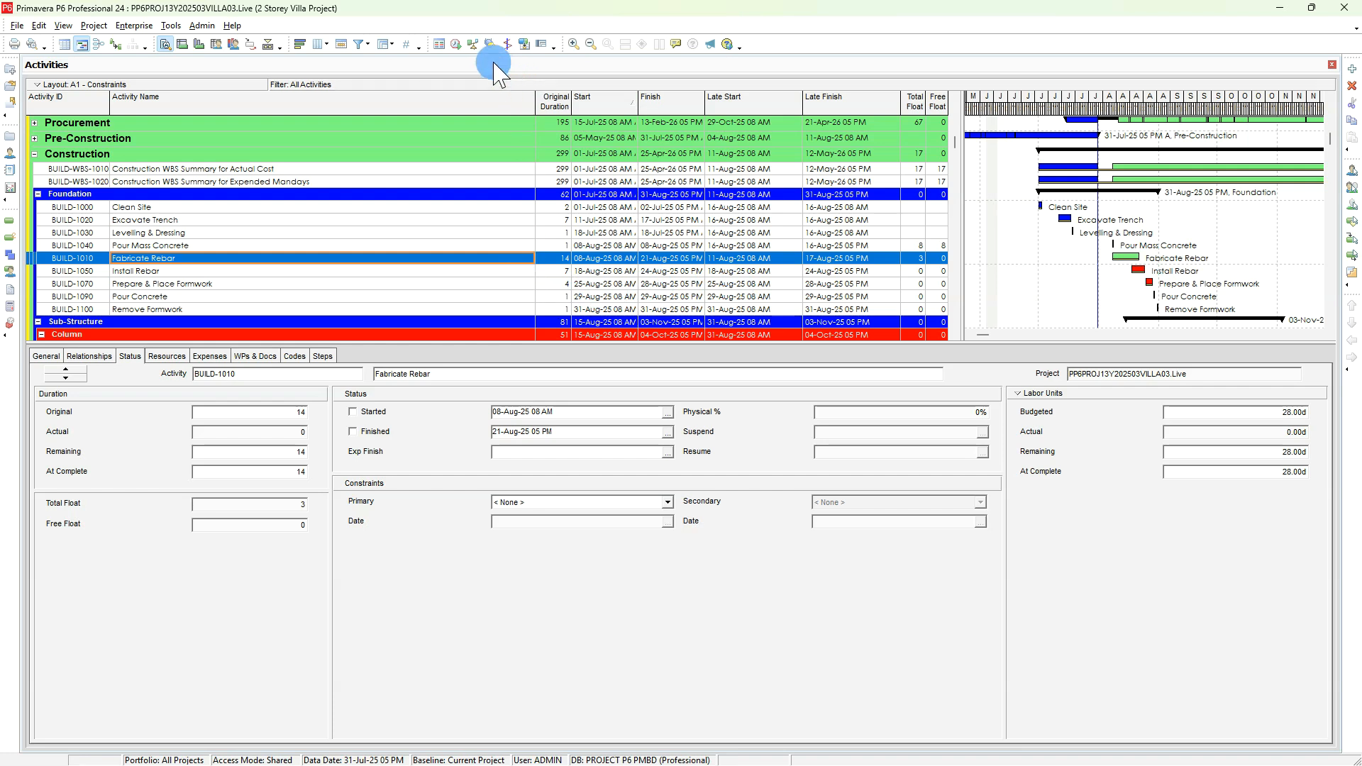
left_click(456, 44)
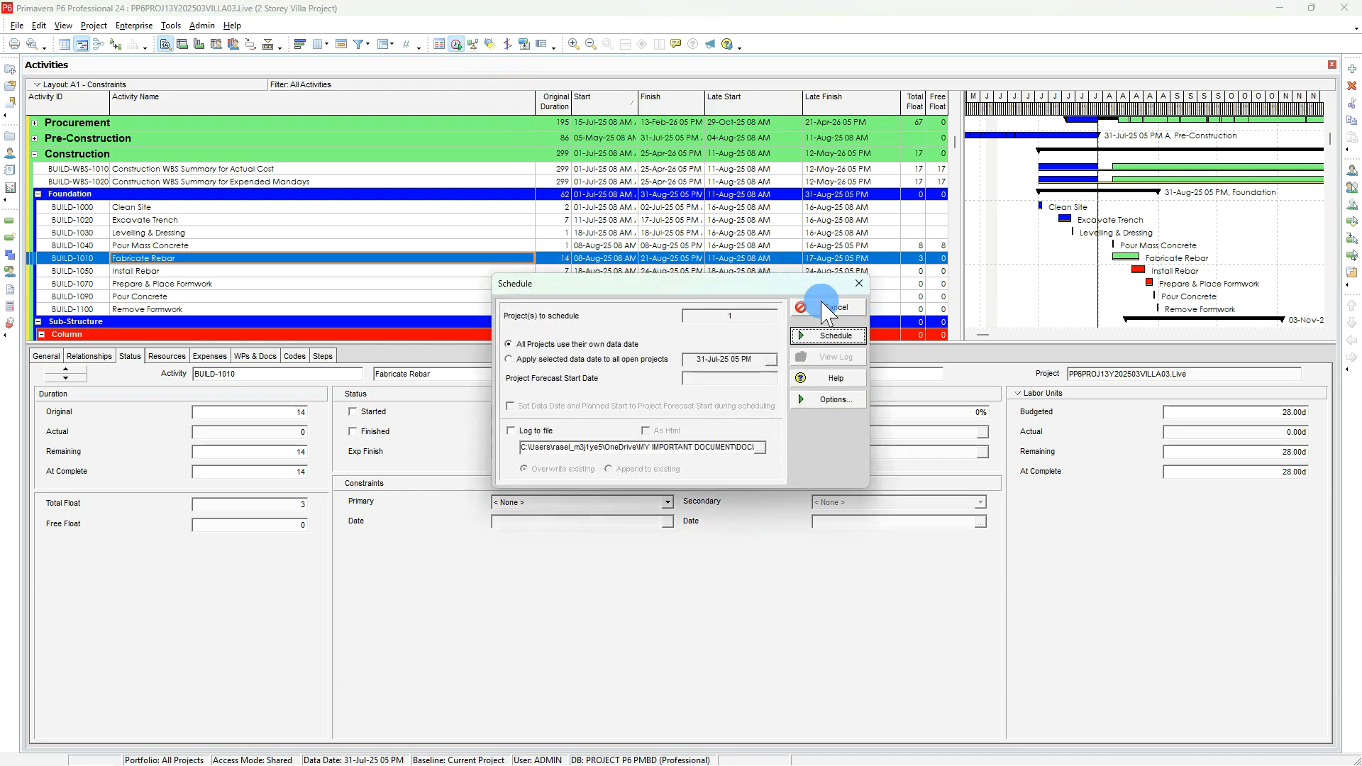
left_click(834, 336)
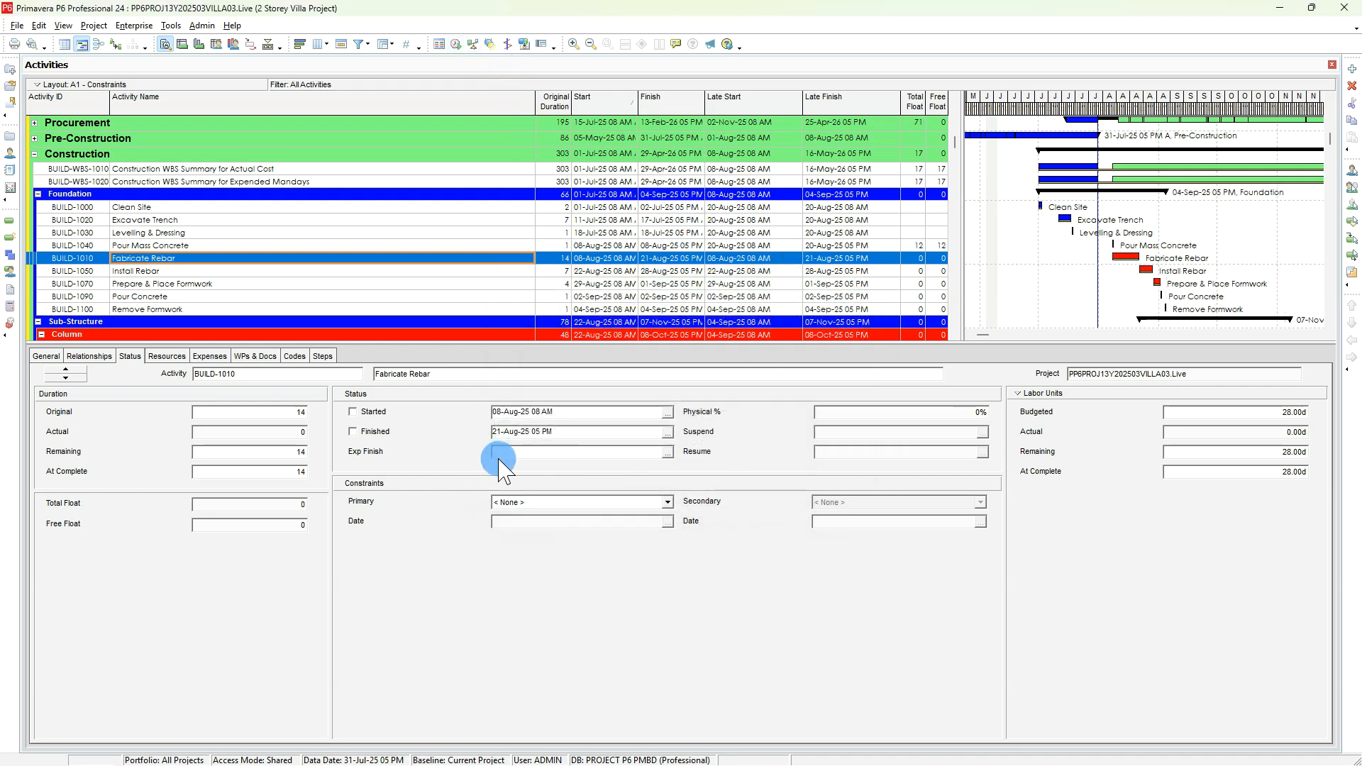
- Change the primary constraint of Install Rebar to Start On and reschedule the project
left_click(584, 272)
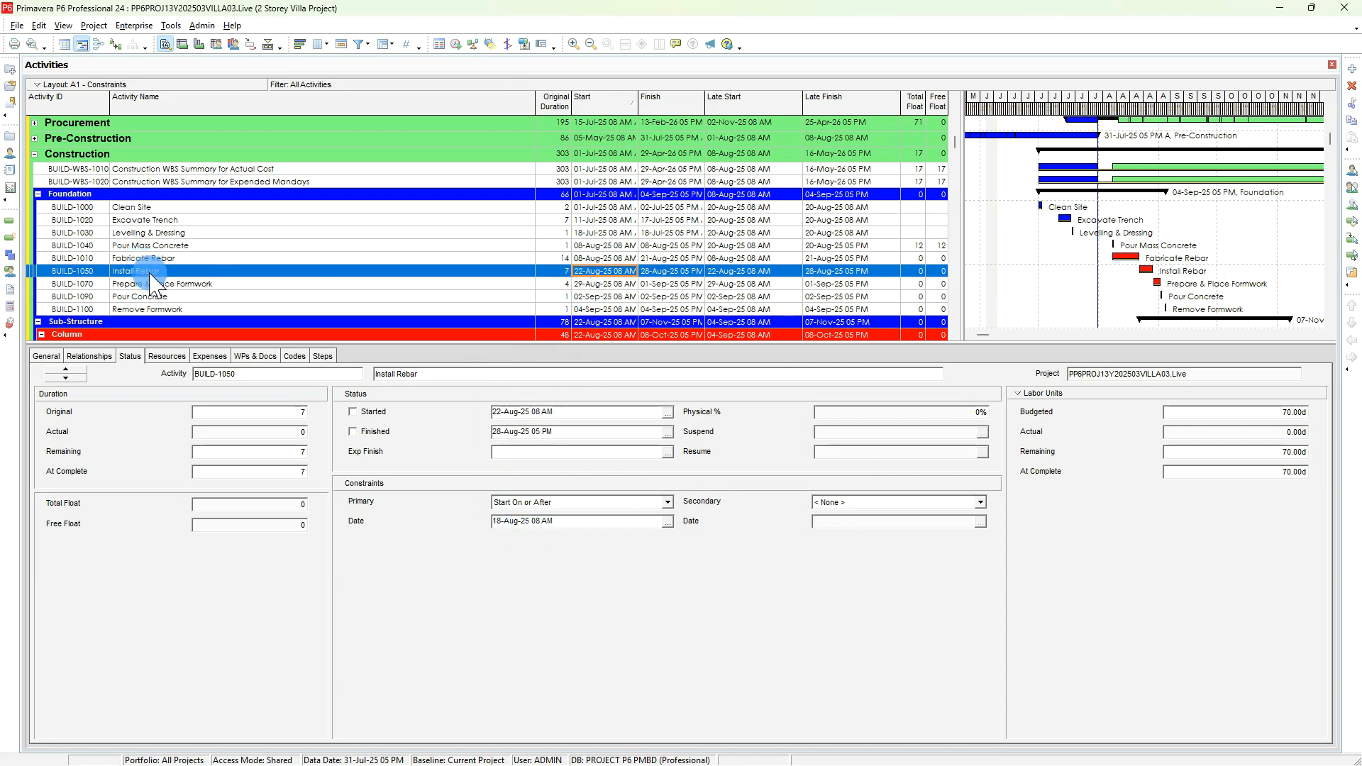
left_click(134, 258)
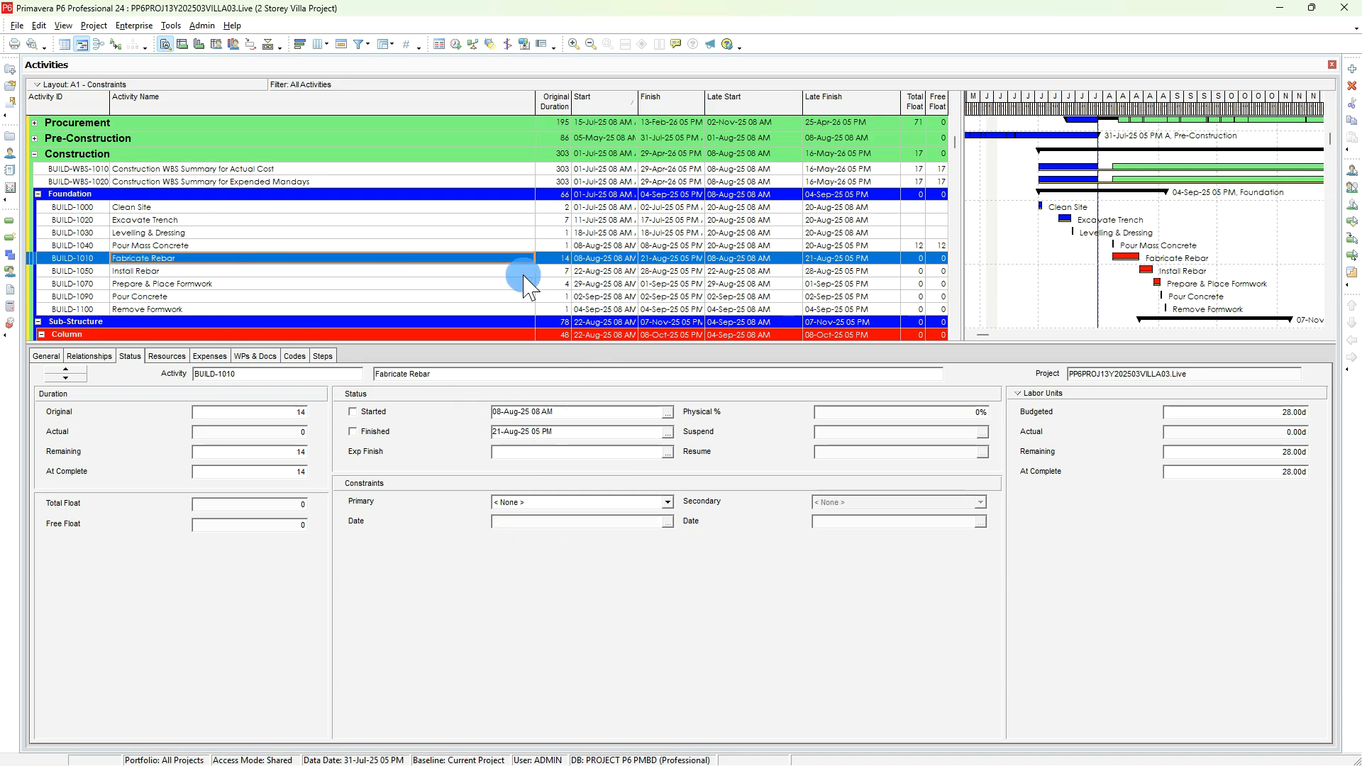
left_click(655, 258)
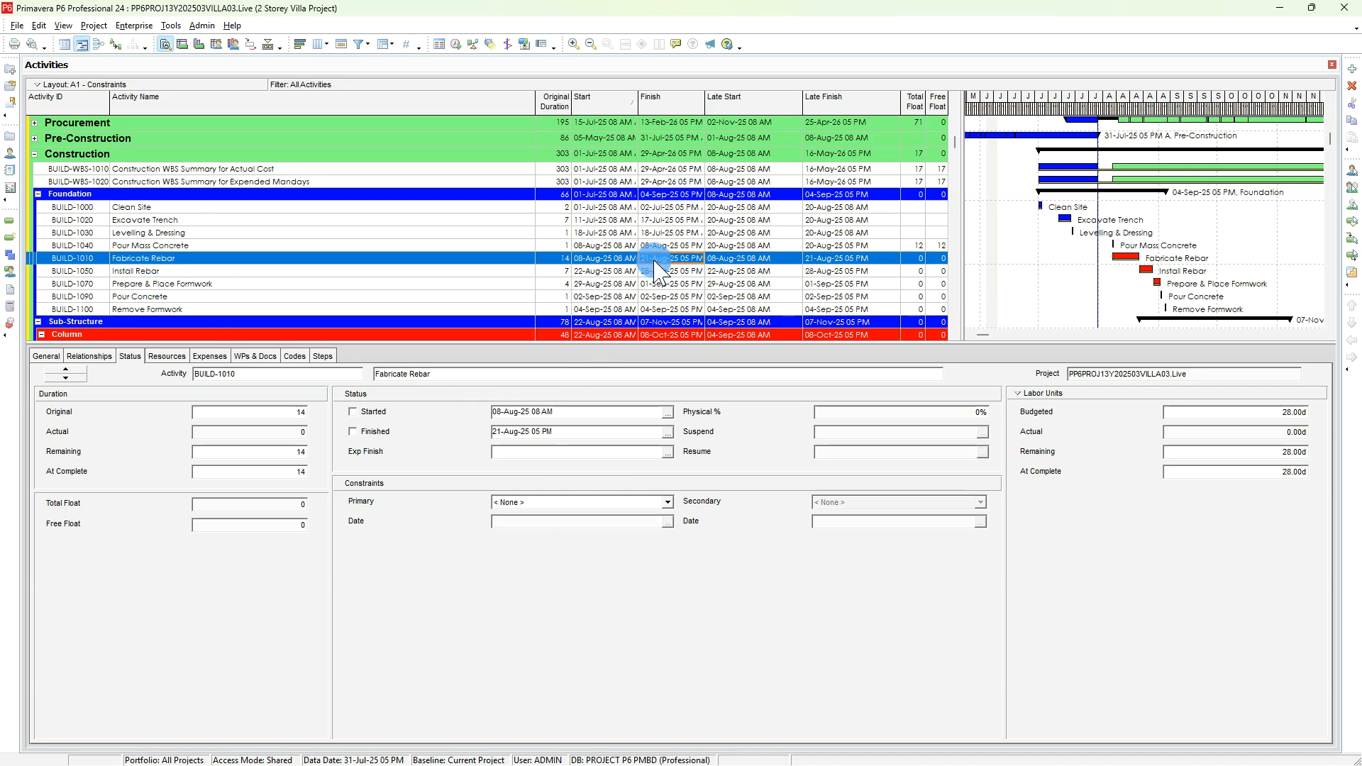
left_click(593, 272)
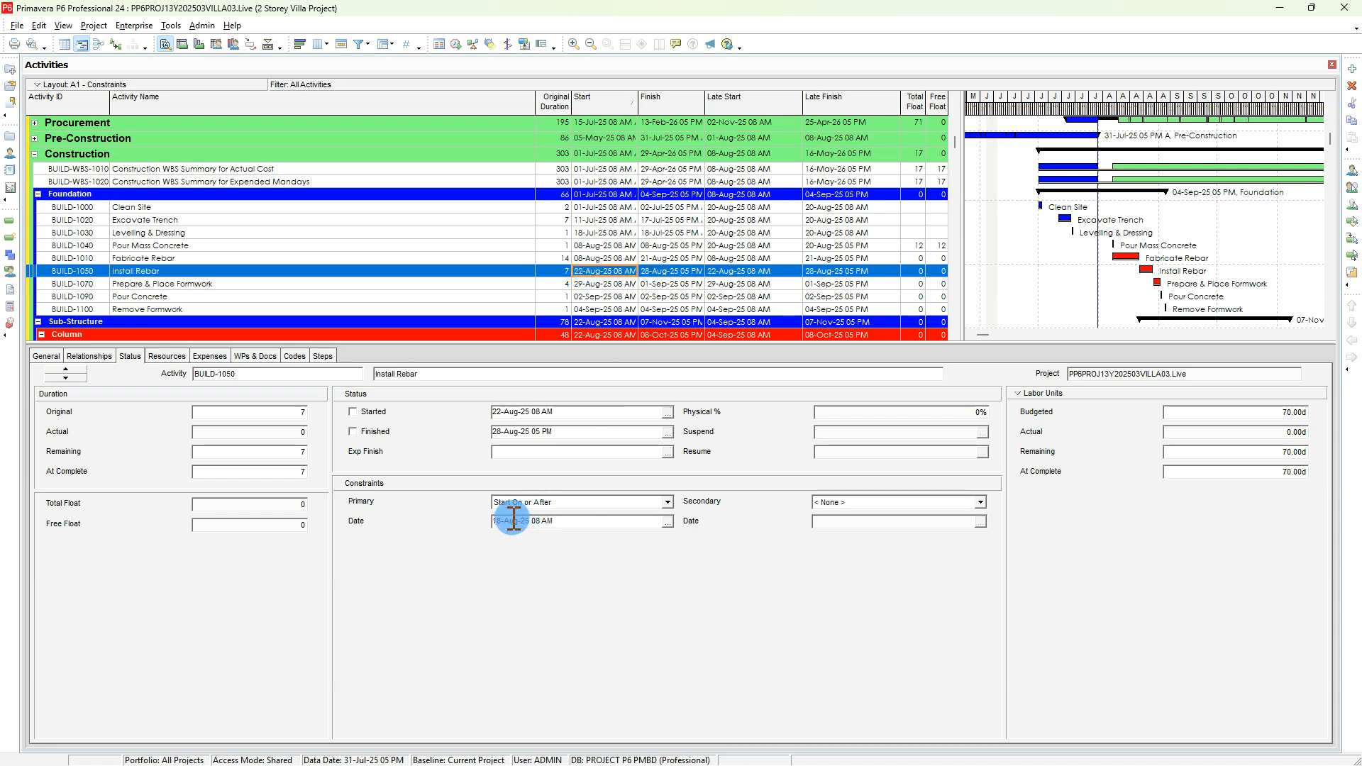
left_click(553, 503)
left_click(553, 504)
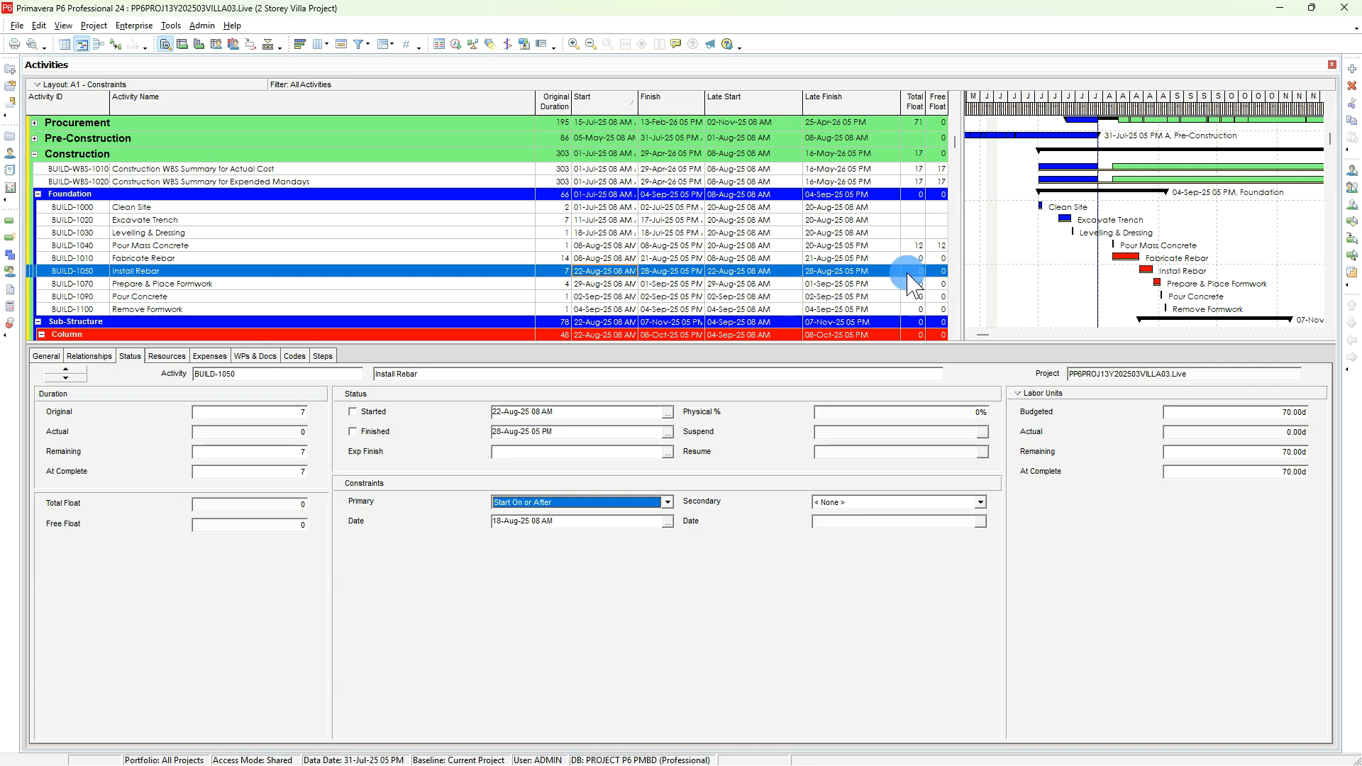
left_click(525, 503)
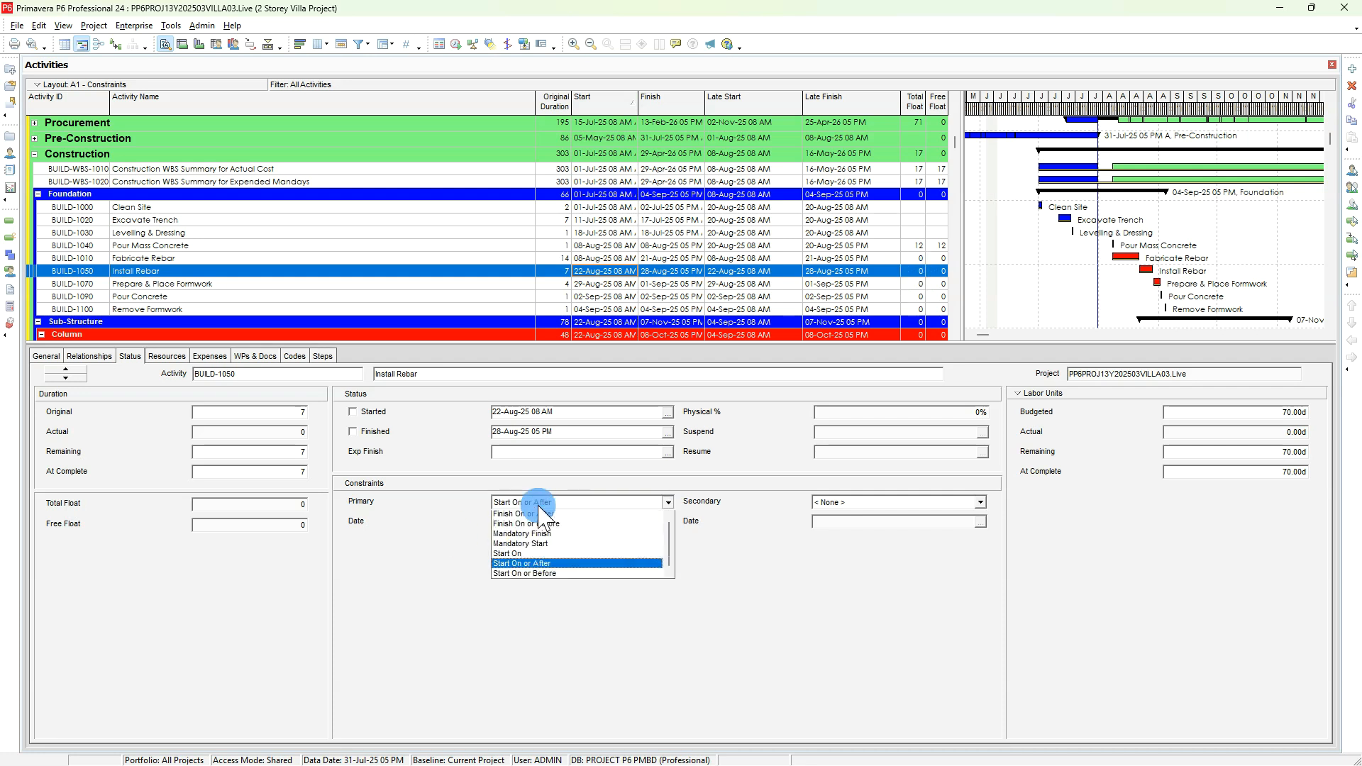
left_click(524, 566)
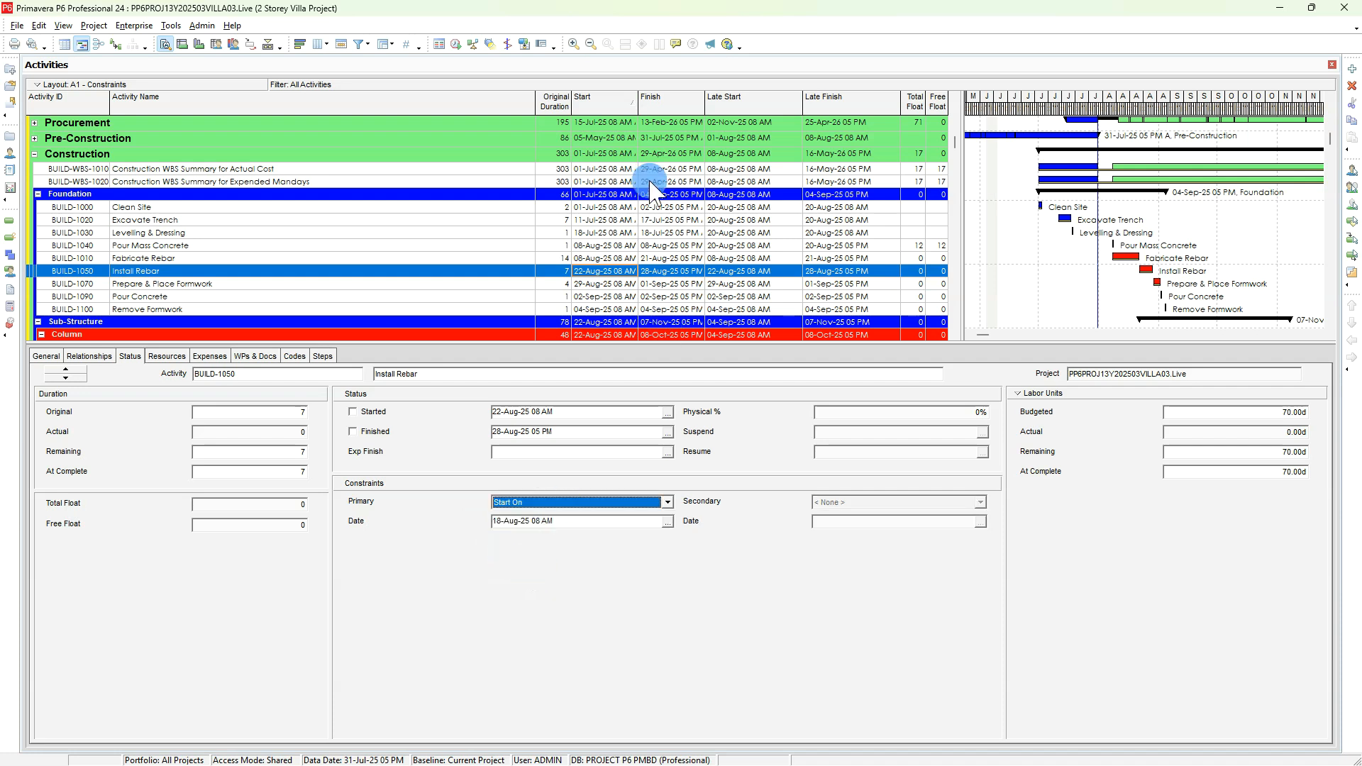
left_click(456, 44)
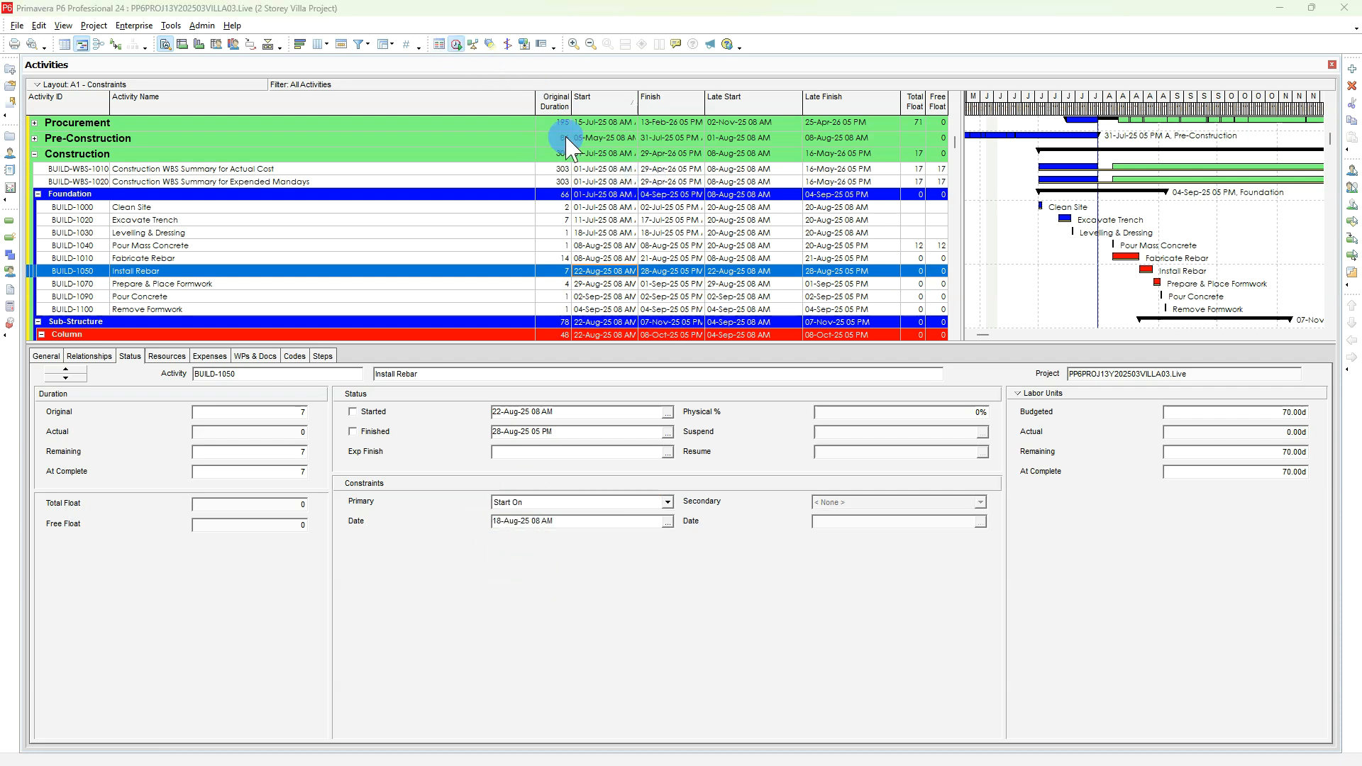
left_click(832, 335)
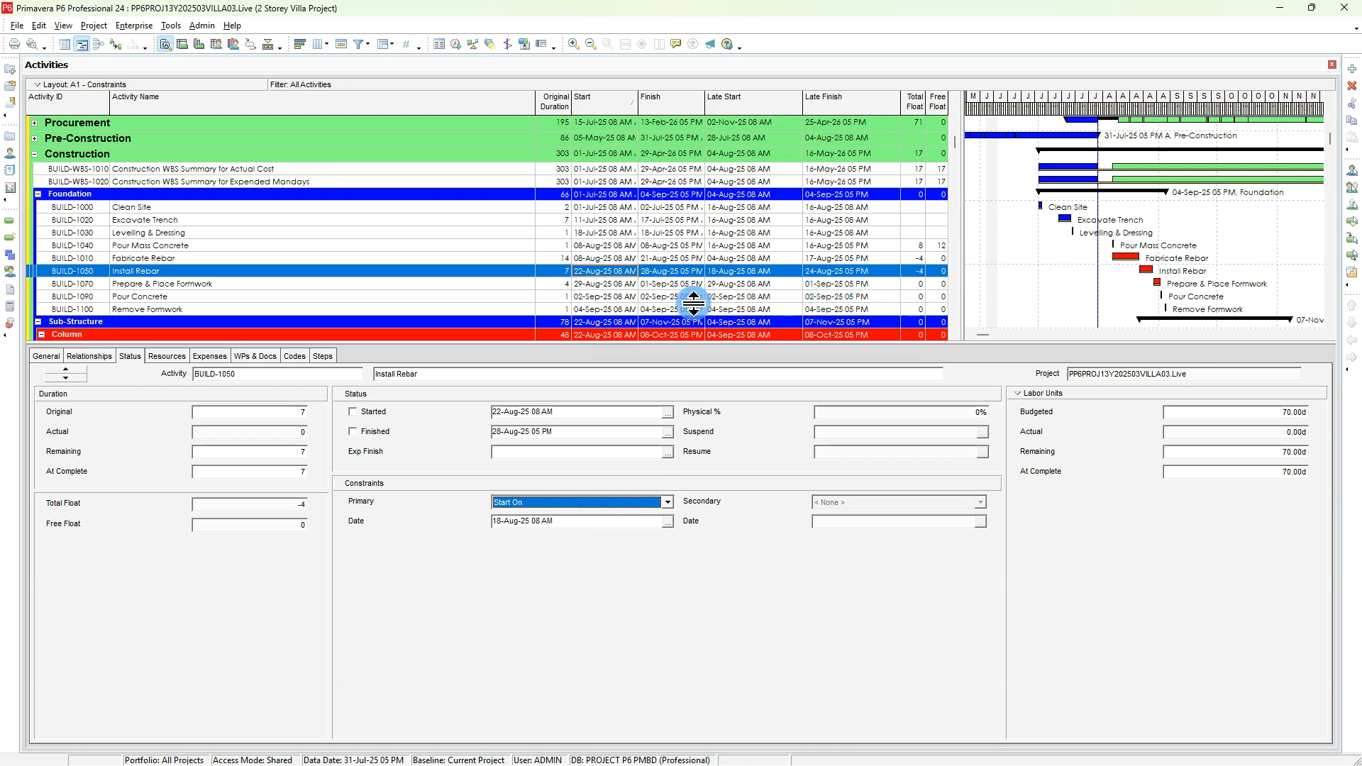
- Change the primary constraint of Install Rebar to Mandatory Start and reschedule the project
left_click(518, 503)
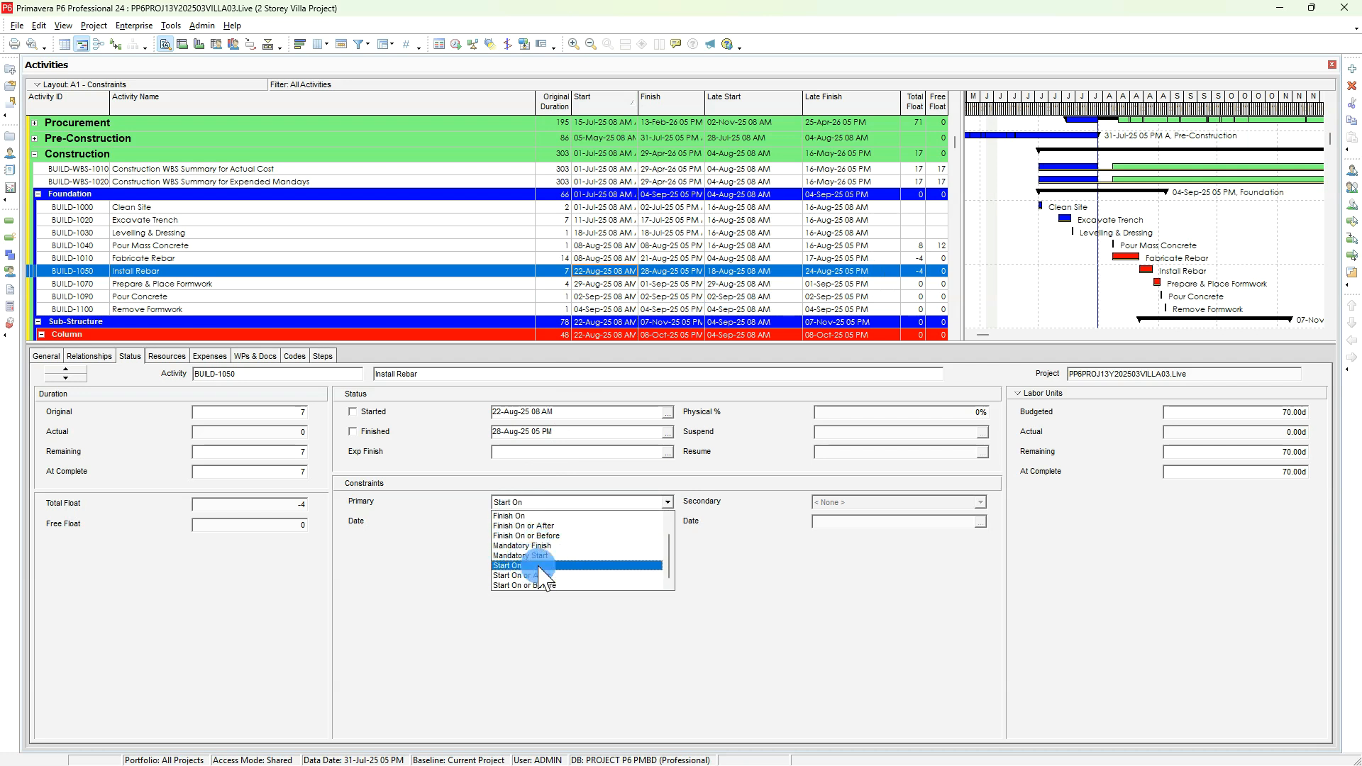
left_click(537, 556)
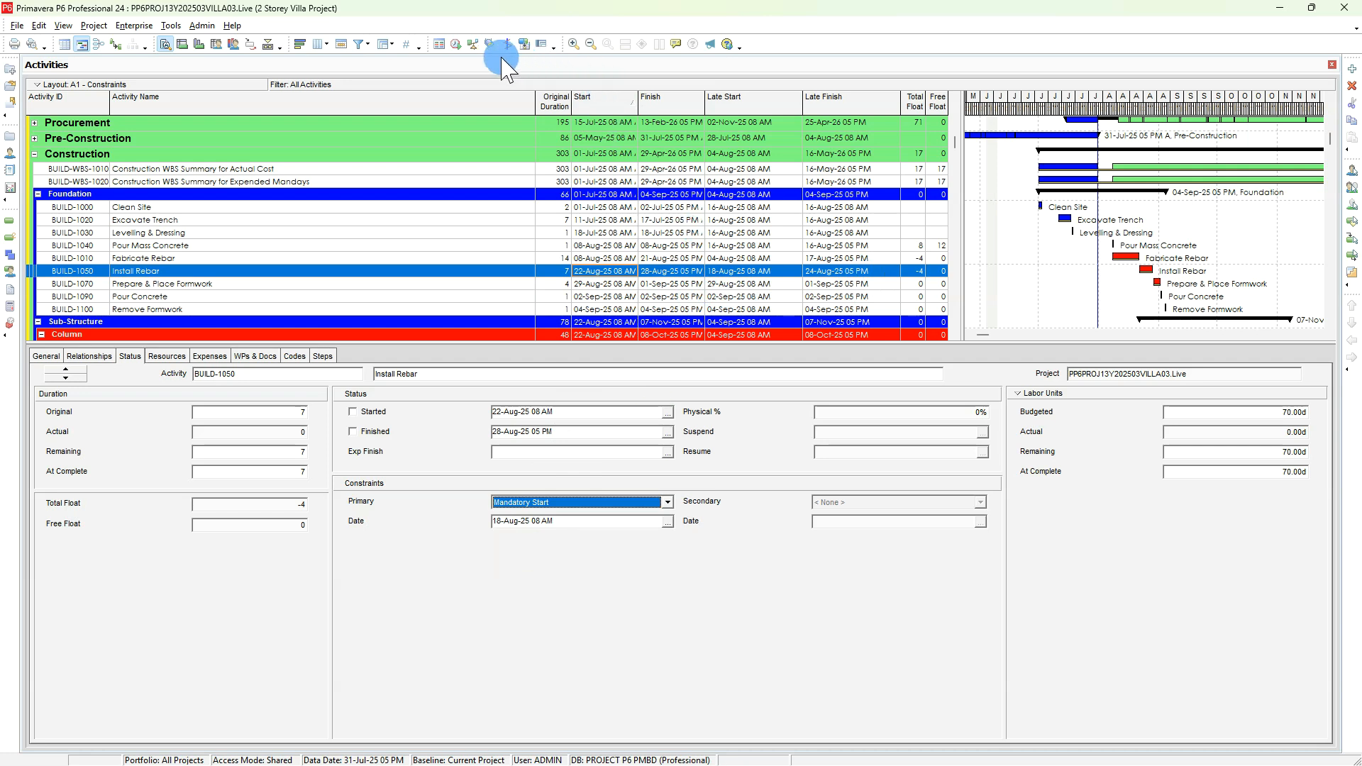
left_click(456, 44)
left_click(826, 336)
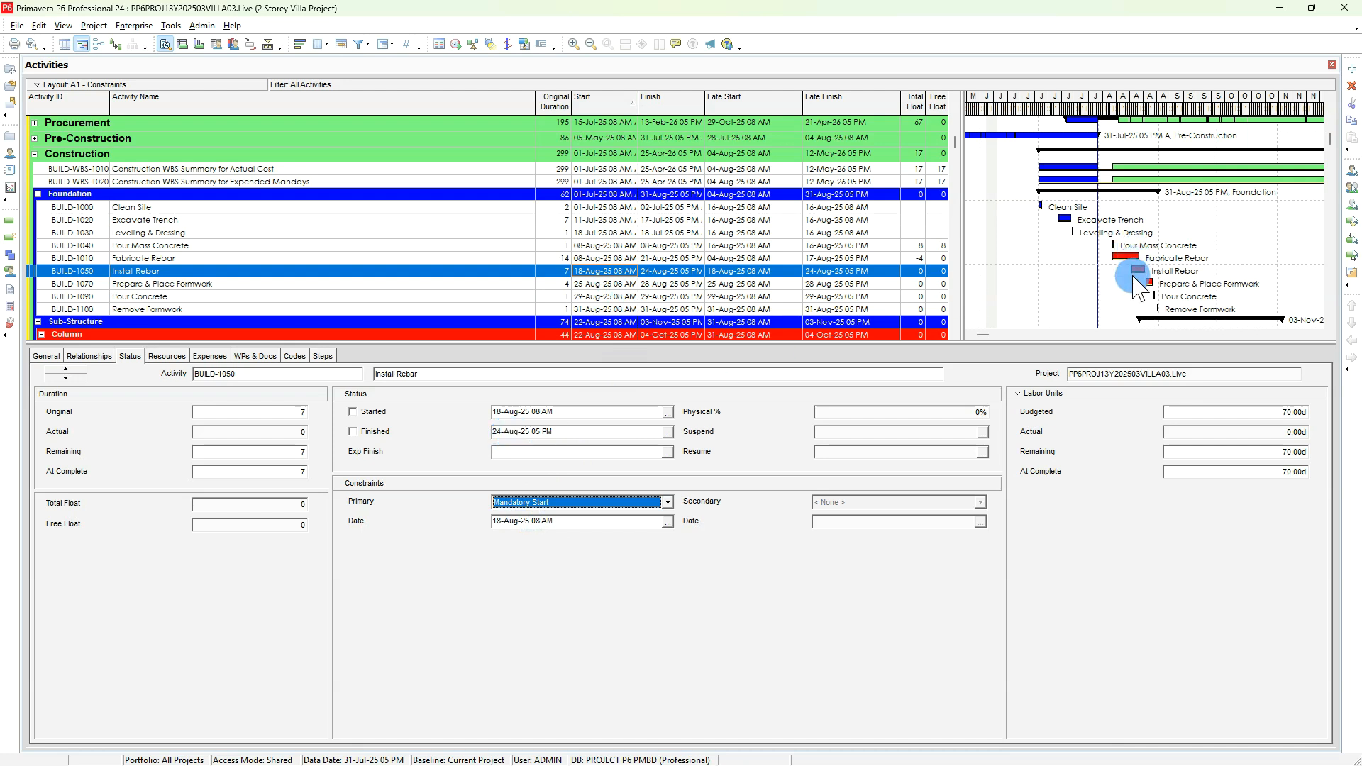
left_click_drag(1133, 275, 1114, 266)
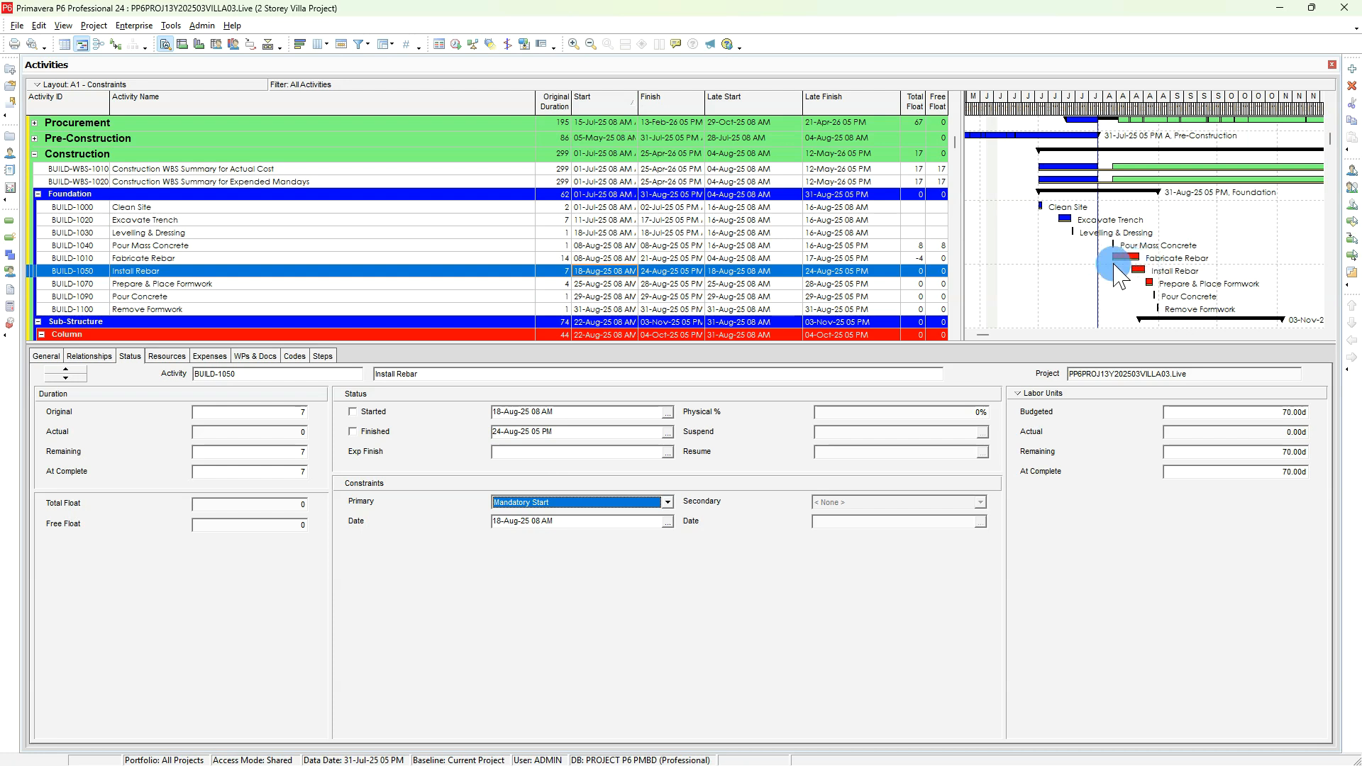
- Switch the primary constraint of Install Rebar to Finish On or After and reschedule the project
left_click(533, 503)
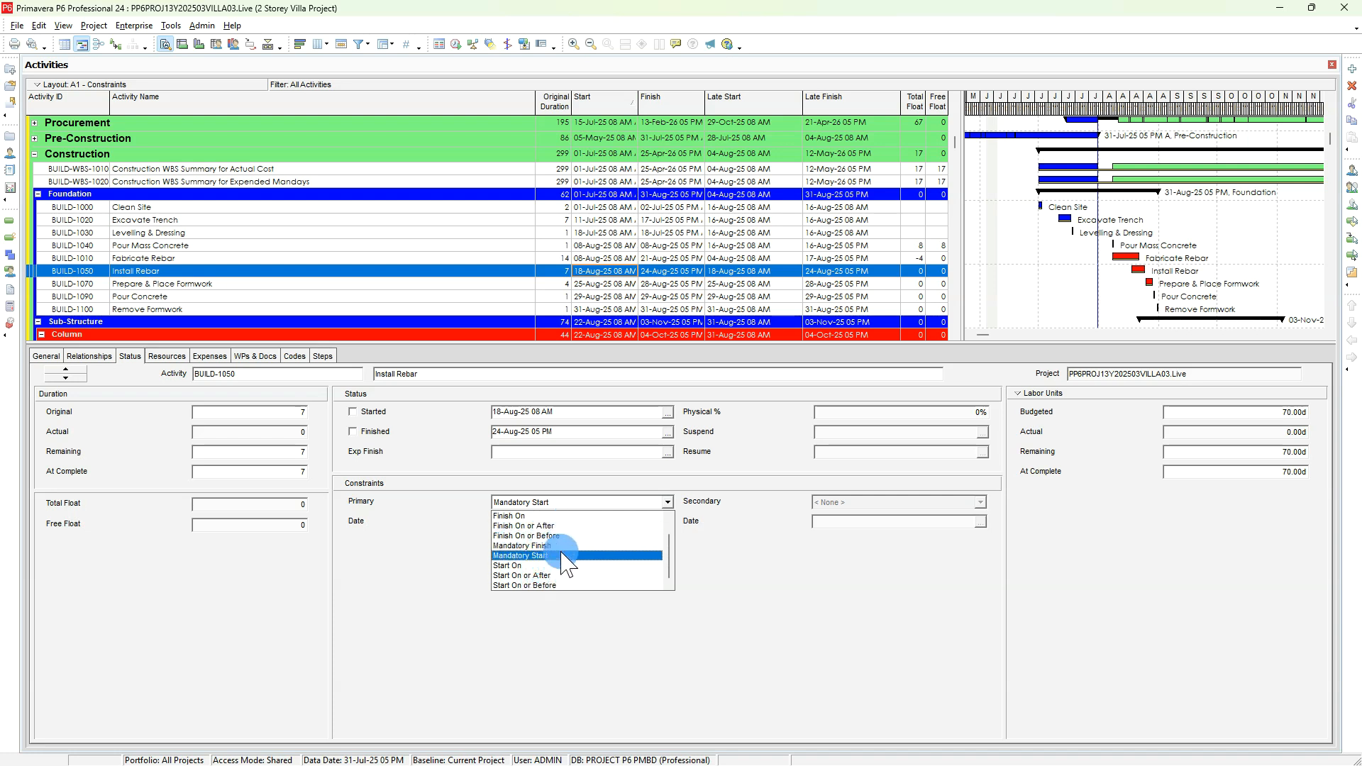
left_click(549, 527)
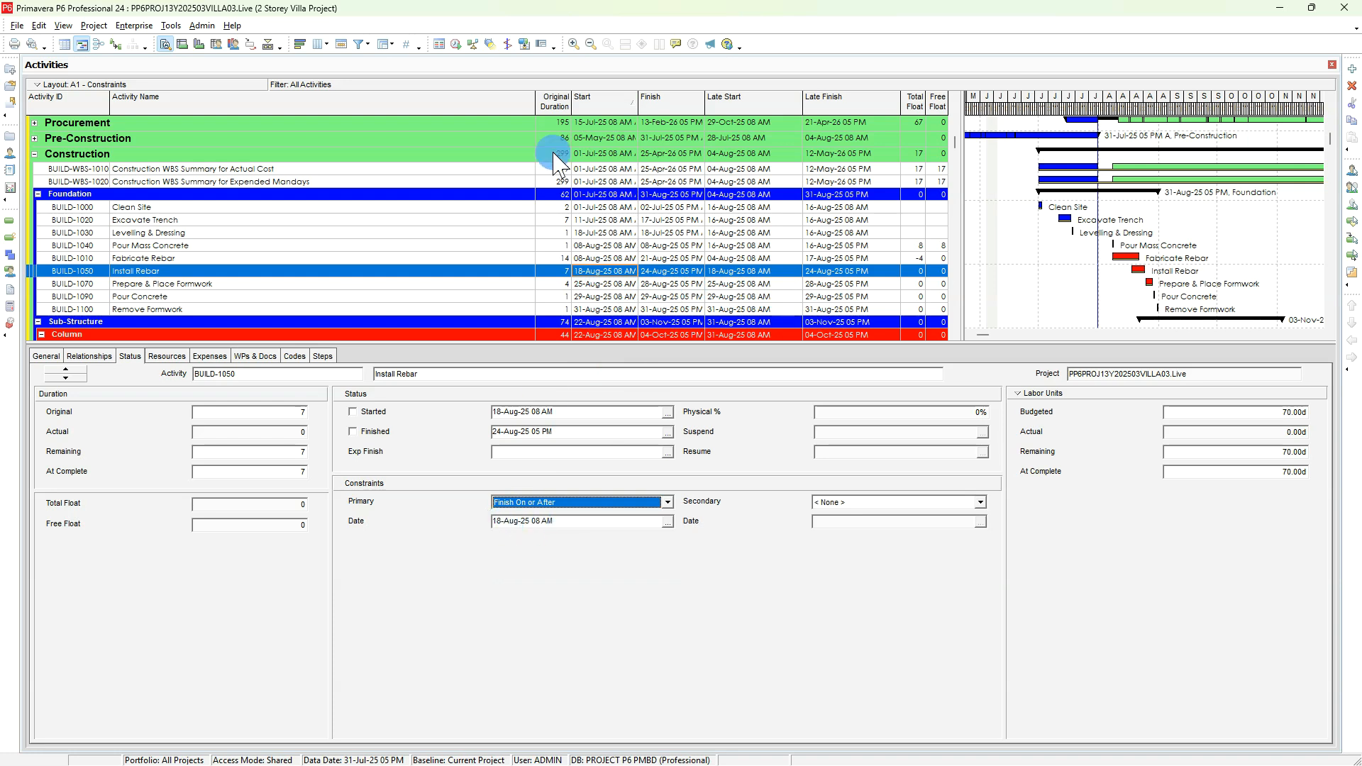
left_click(456, 44)
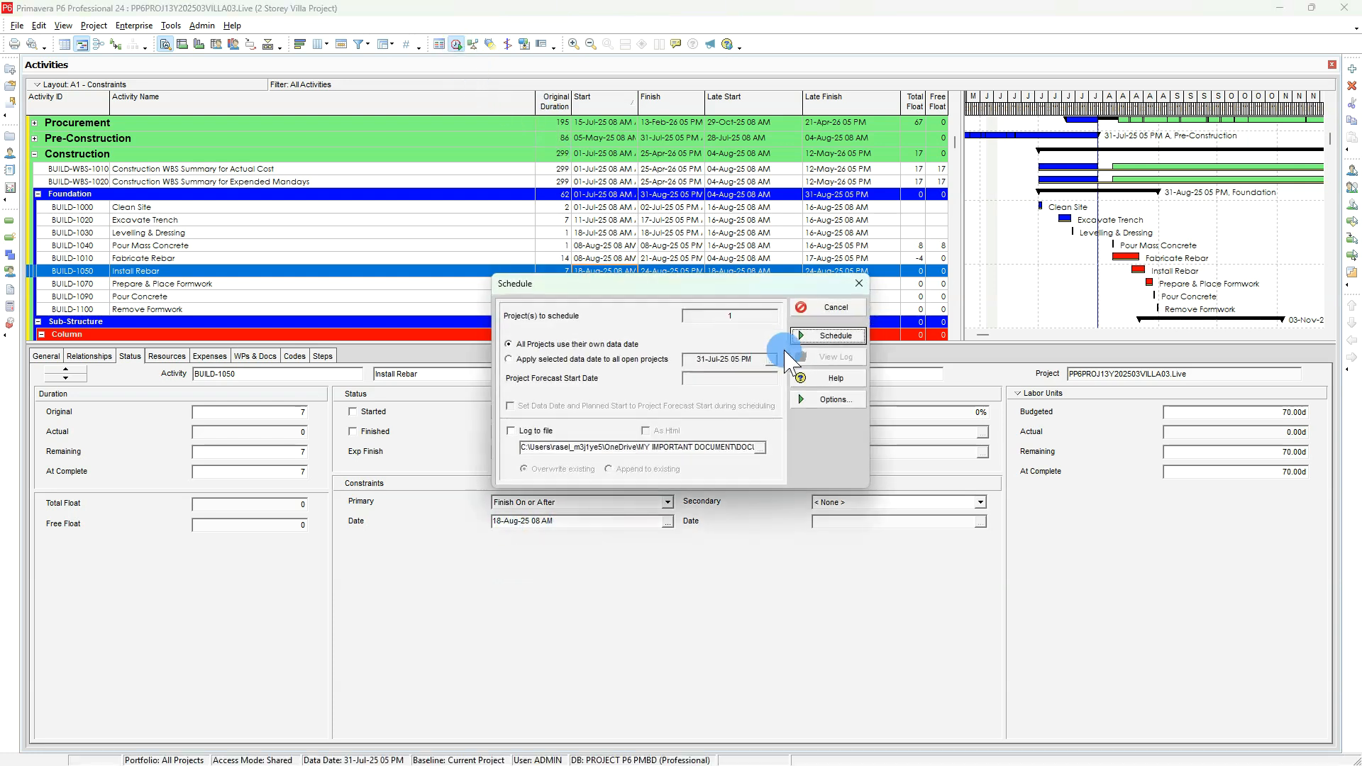
left_click(831, 336)
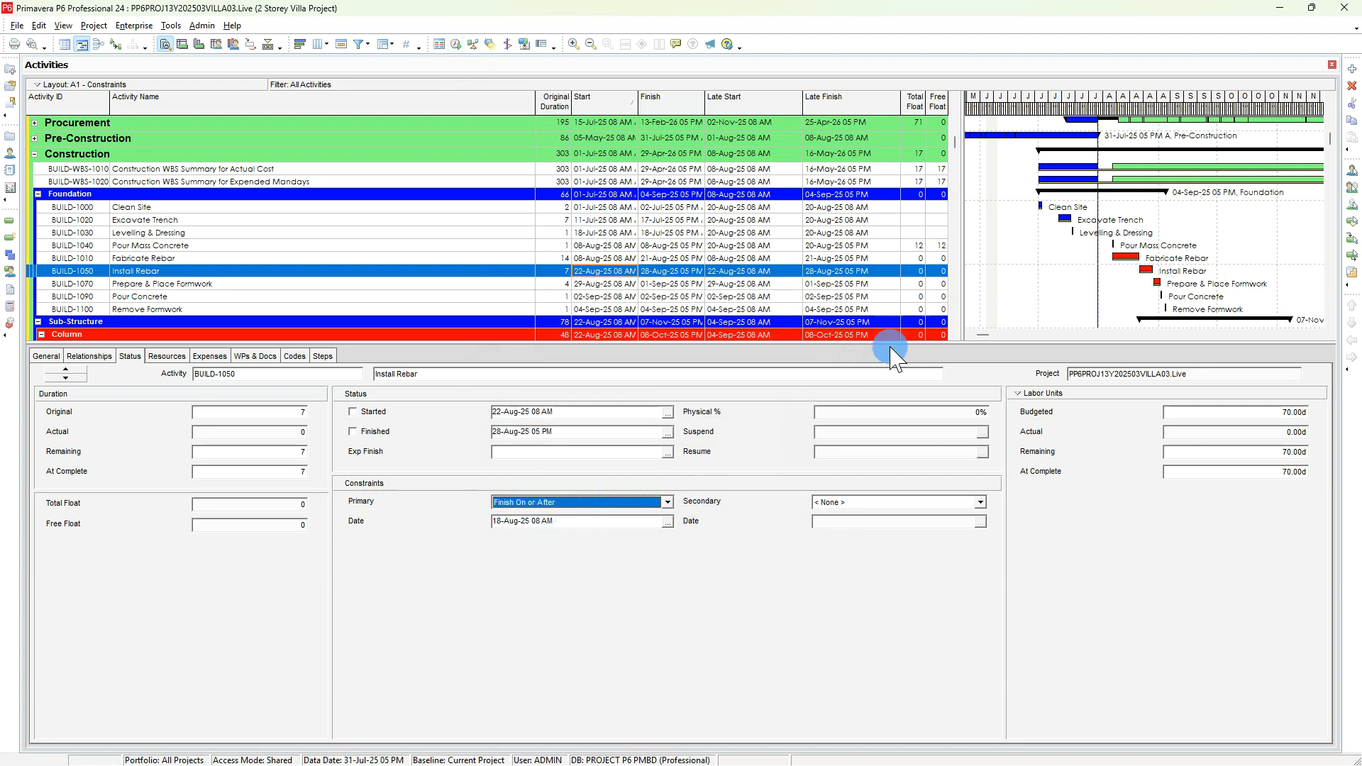
- Remove the primary constraint from Install Rebar
left_click(574, 503)
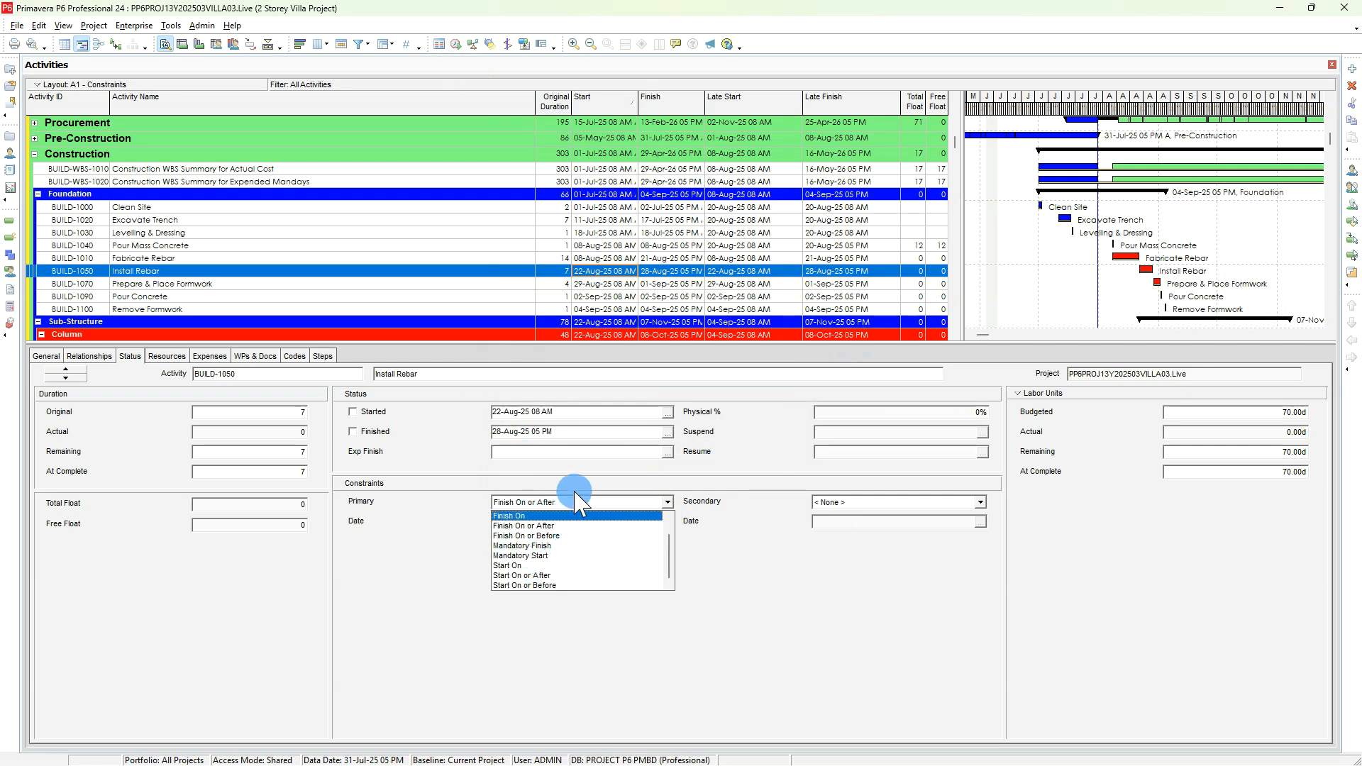
left_click(532, 517)
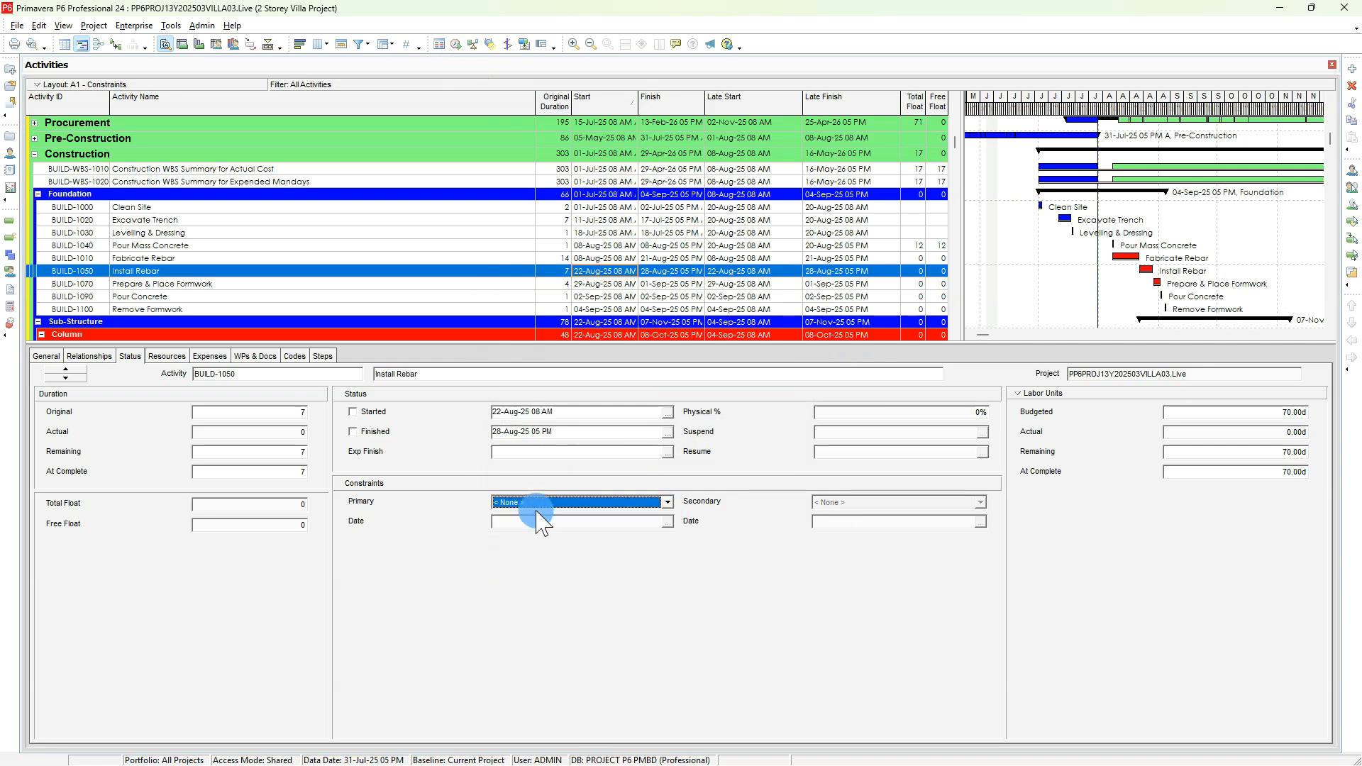
left_click(533, 503)
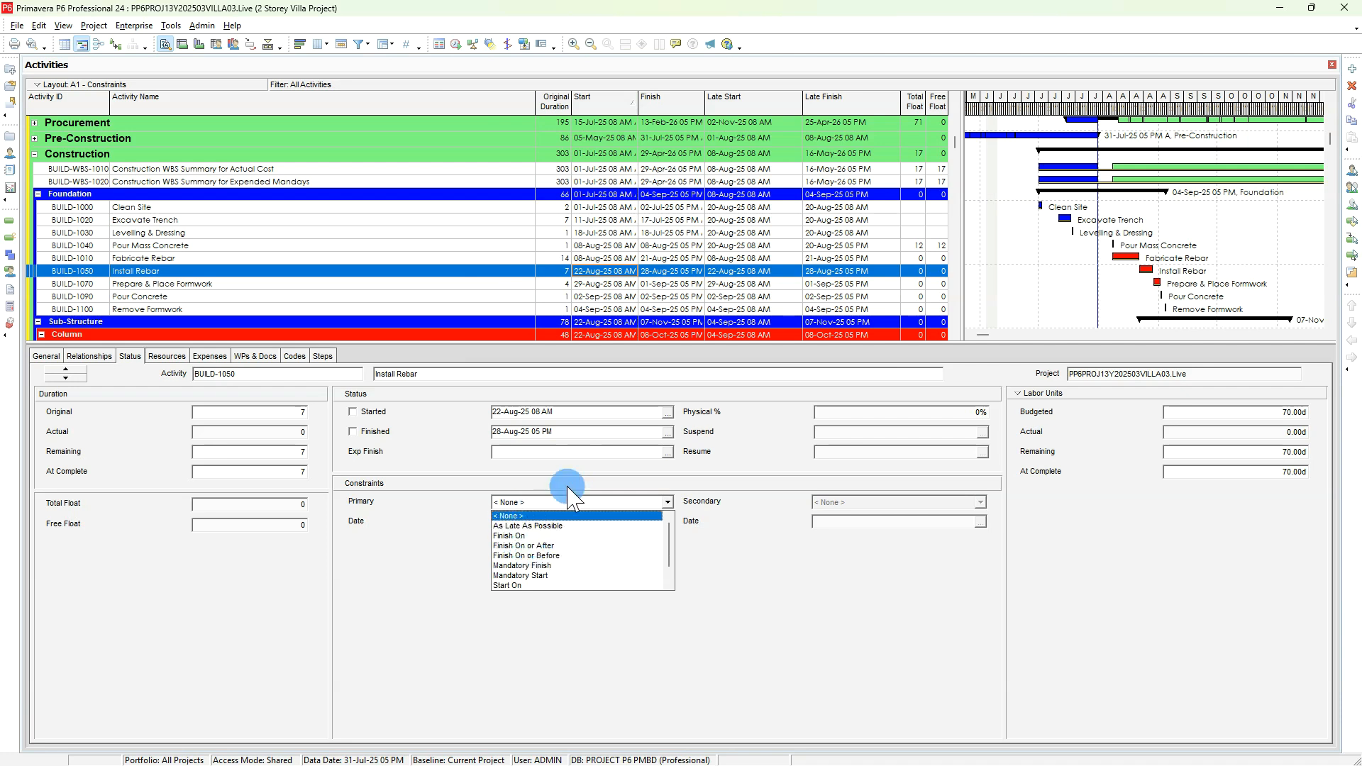
- Set the original duration of Fabricate Rebar to 7 and reschedule the project
left_click(563, 263)
left_click(564, 260)
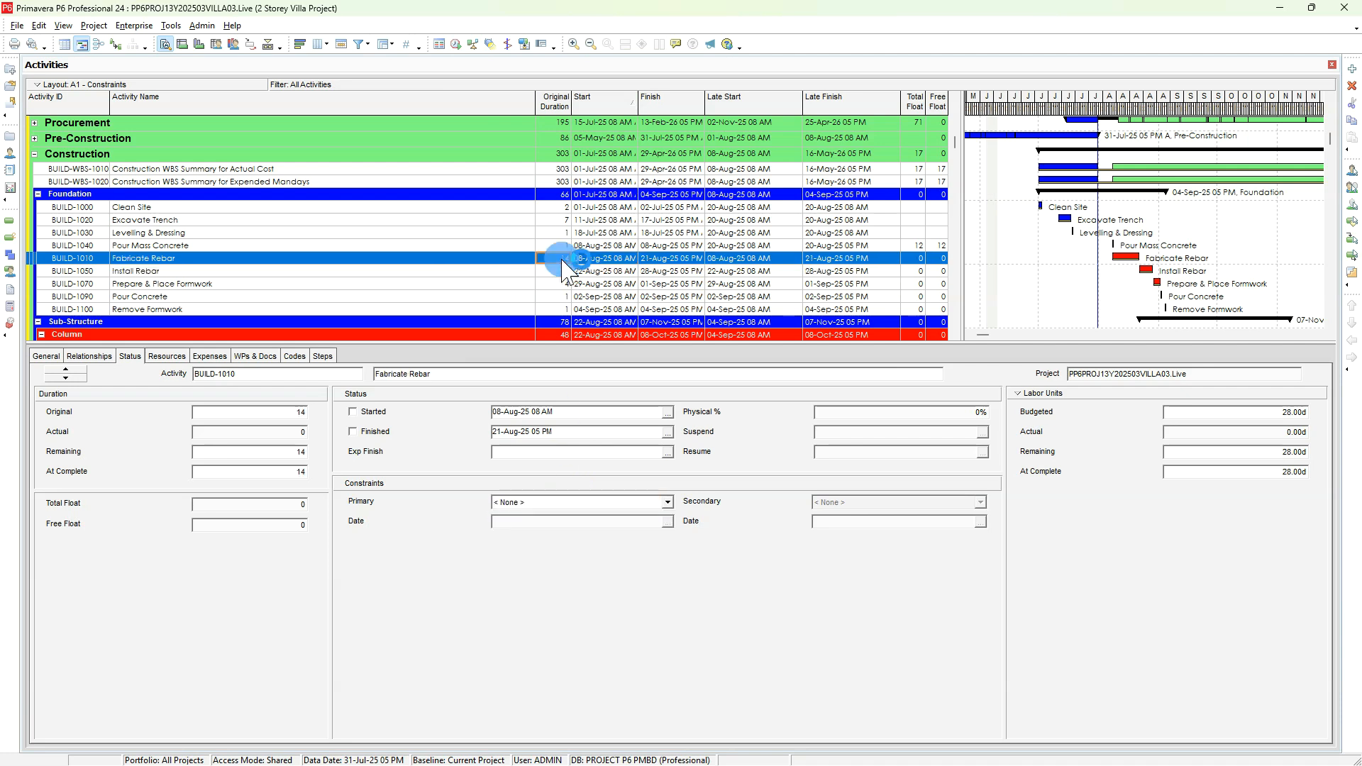
type("7")
left_click(456, 44)
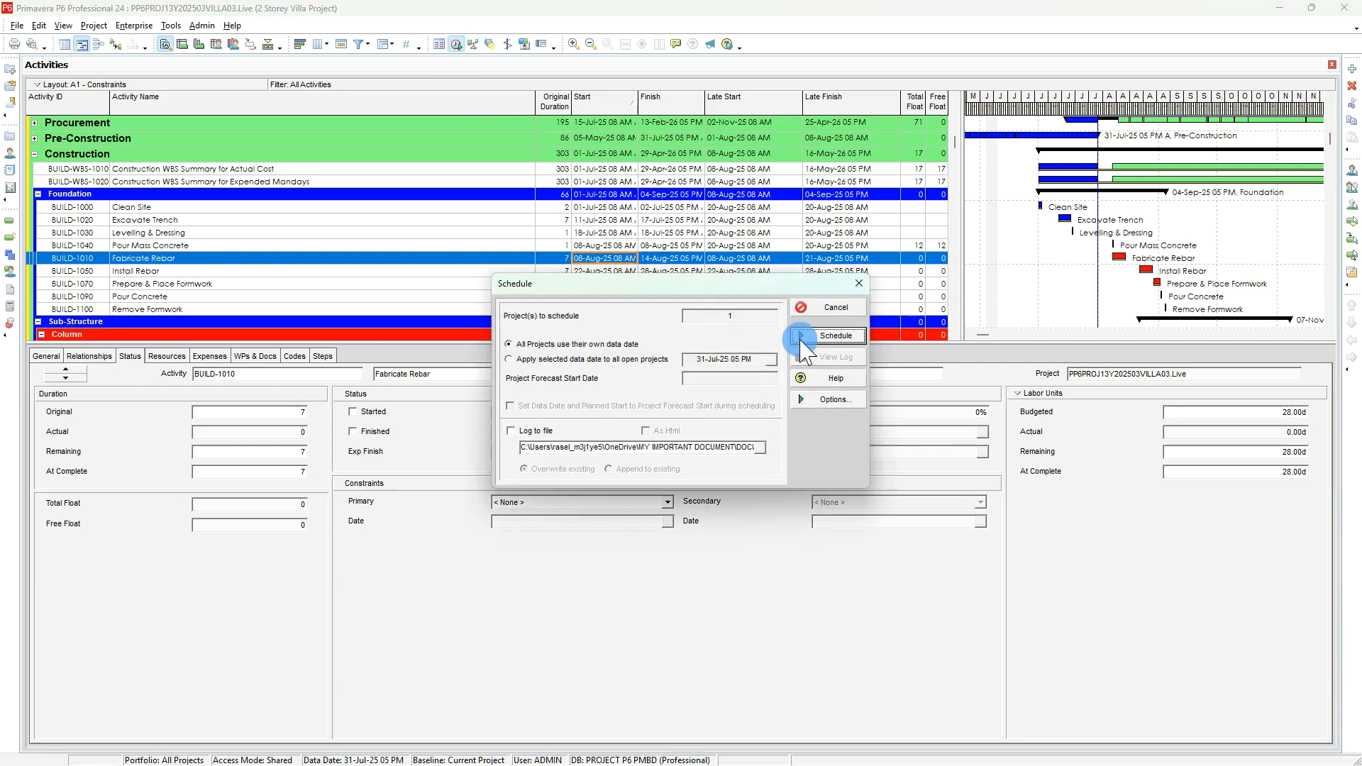
left_click(802, 341)
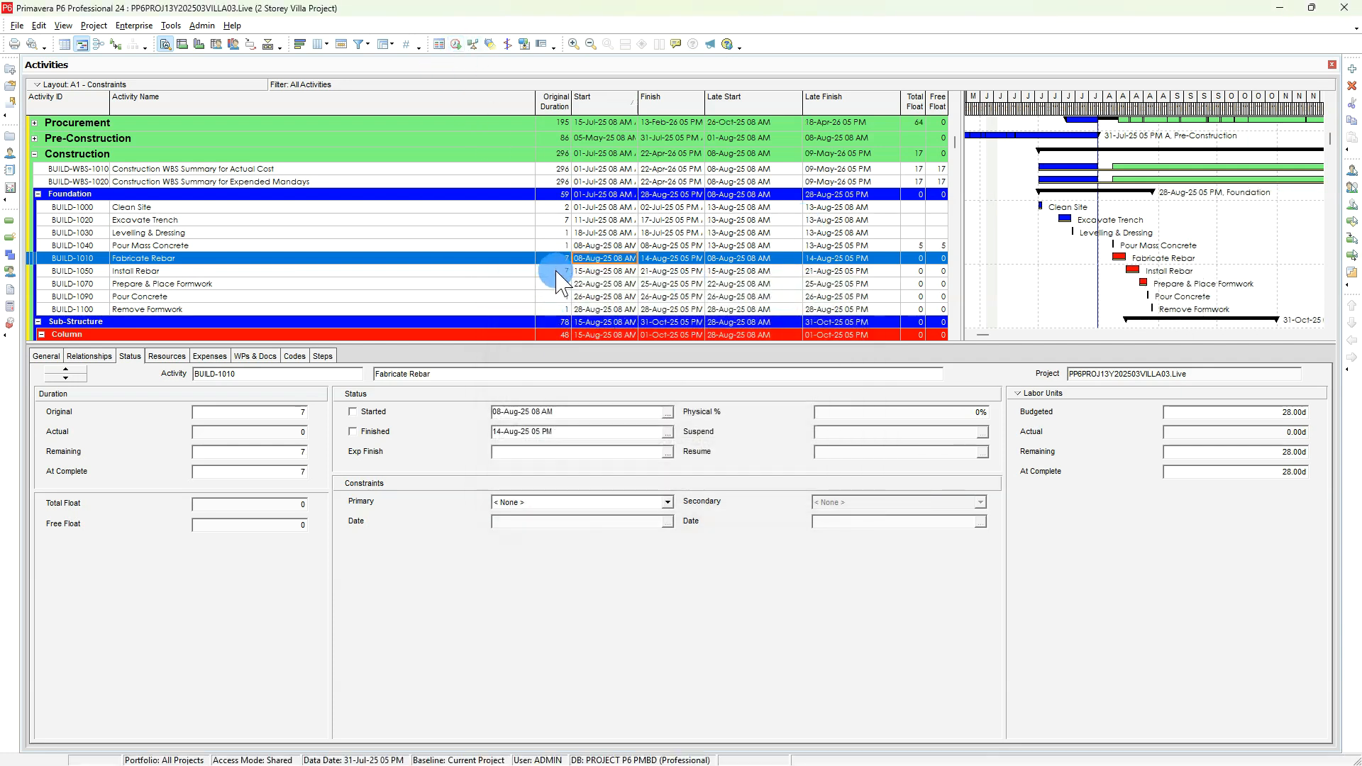
- Give Fabricate Rebar a primary Start On or After constraint dated 08-Aug-25 08 AM
left_click(555, 271)
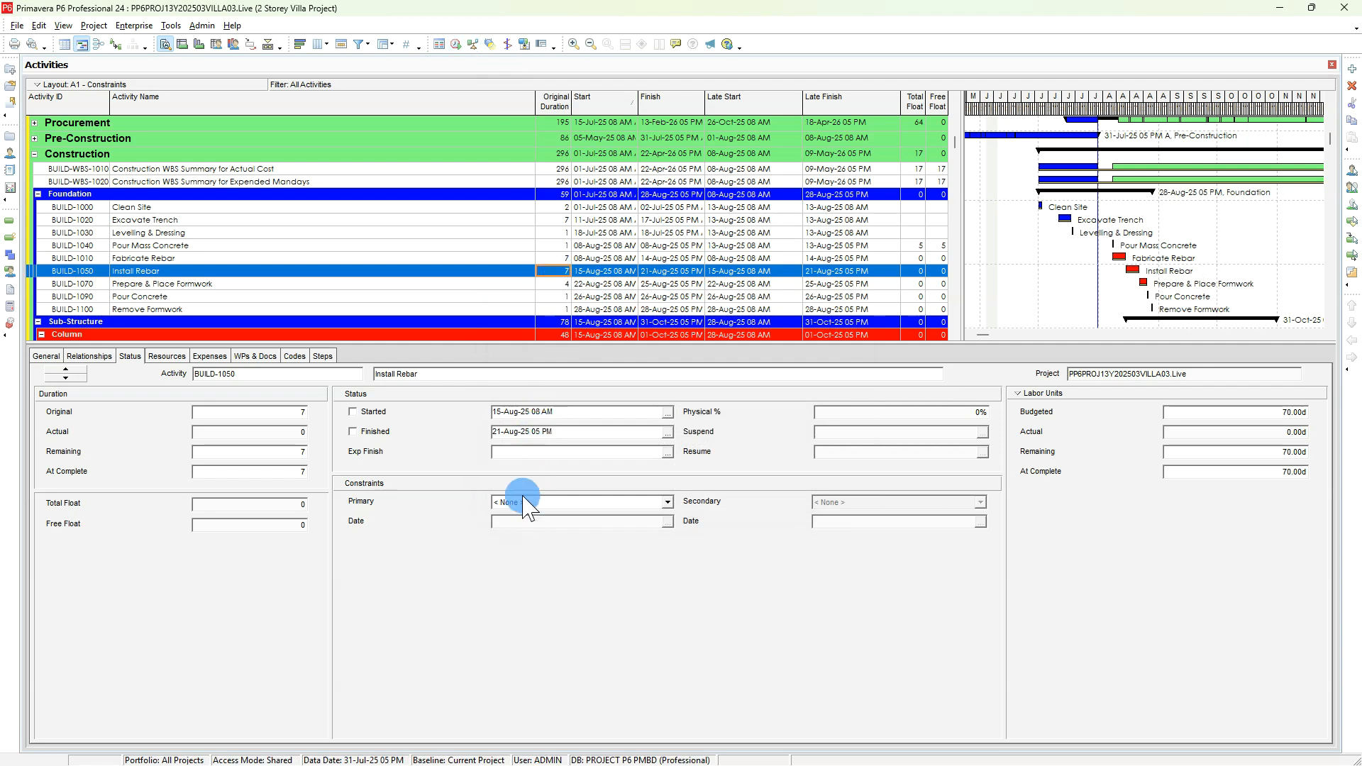
left_click(565, 258)
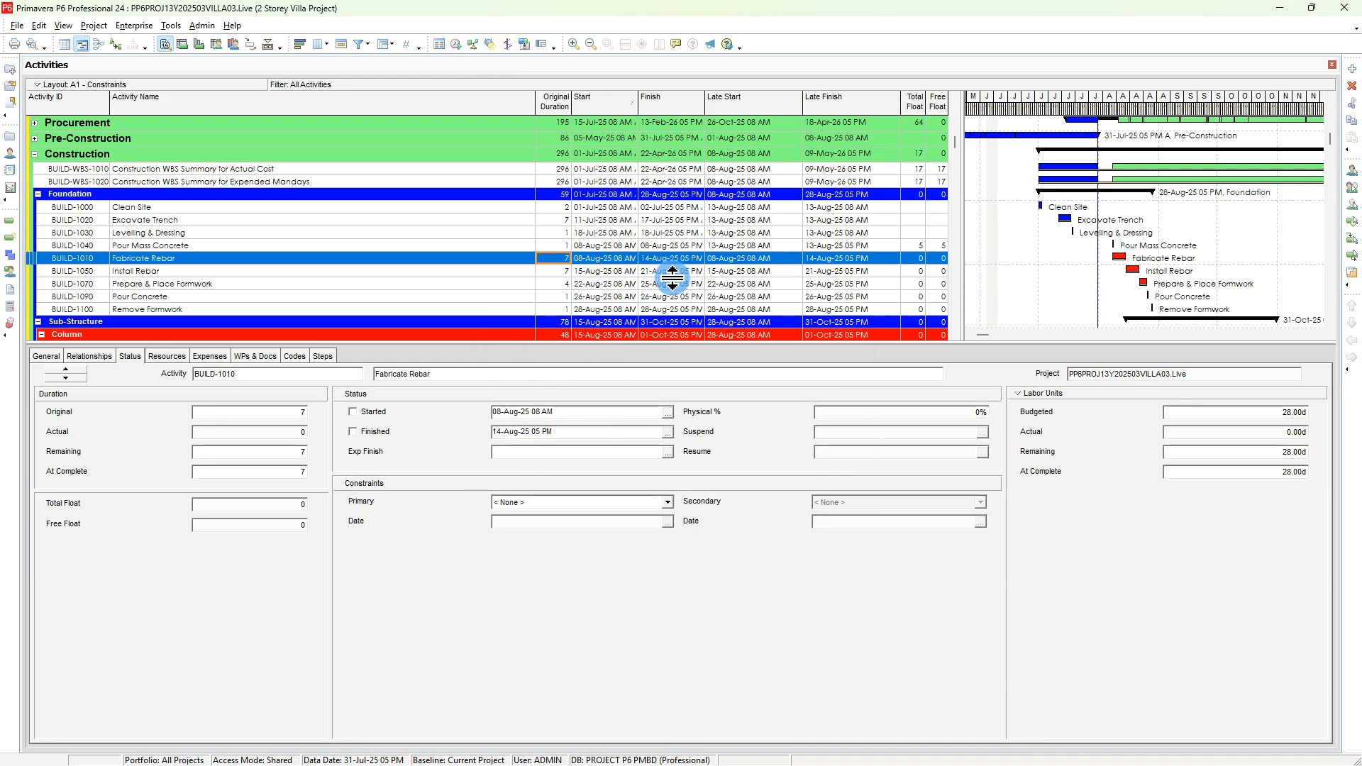
left_click(507, 503)
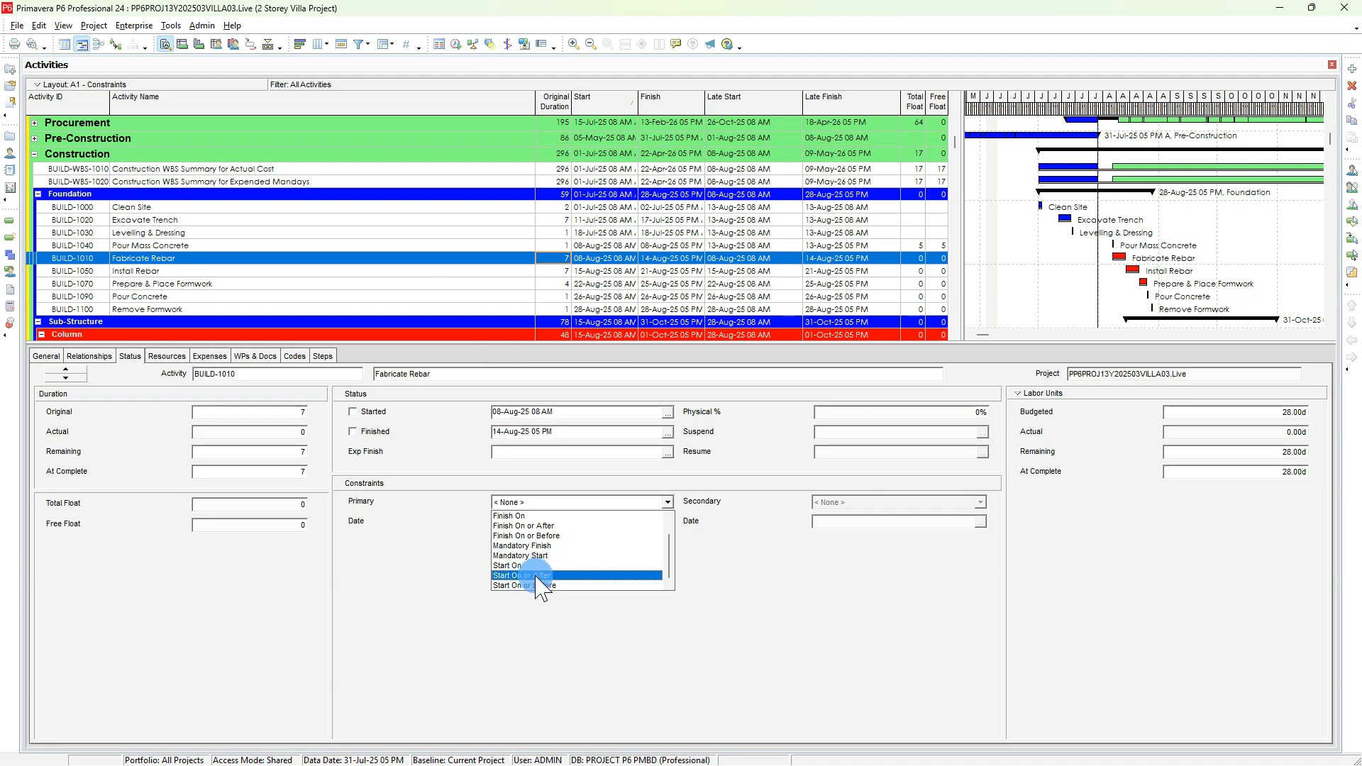
left_click(537, 575)
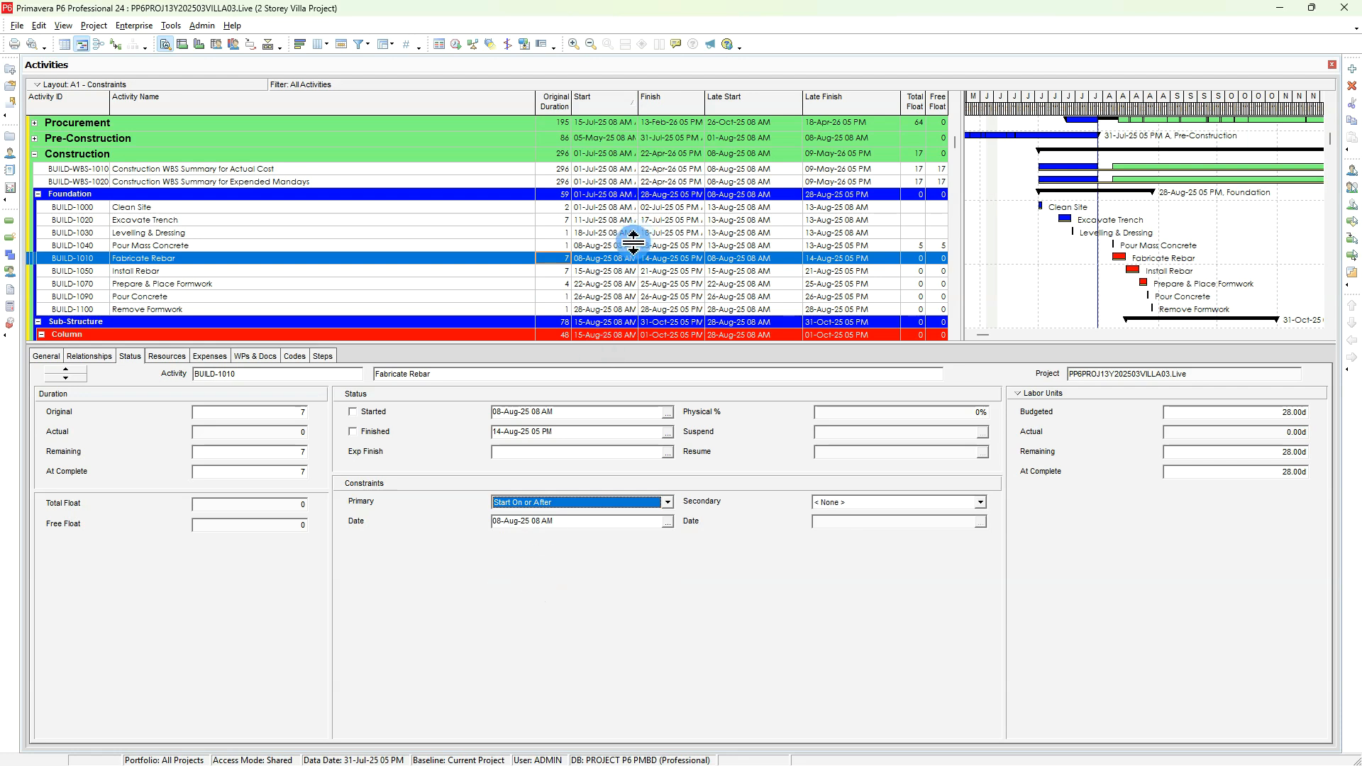
left_click(457, 44)
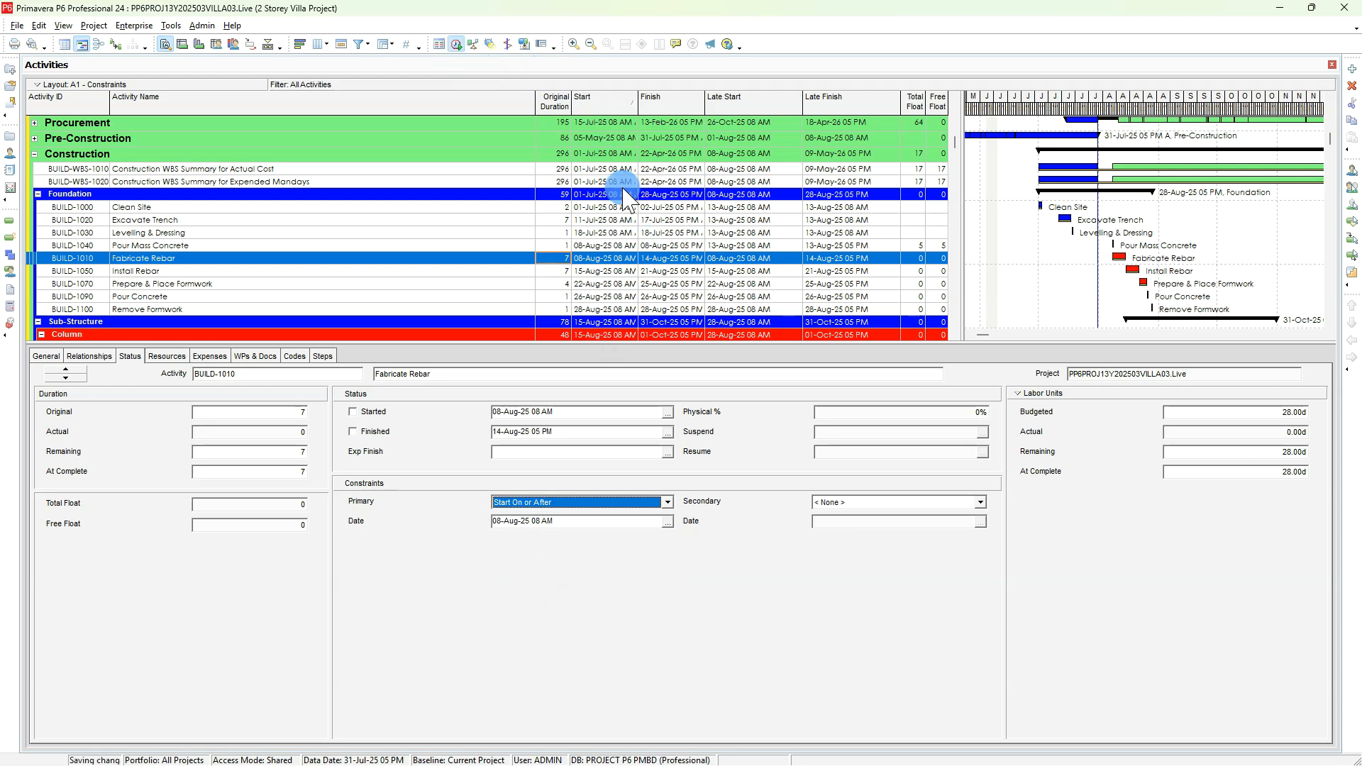
left_click(801, 303)
- Try a primary Start On or Before constraint on Fabricate Rebar, then remove the activity's constraint
left_click(562, 505)
left_click(545, 587)
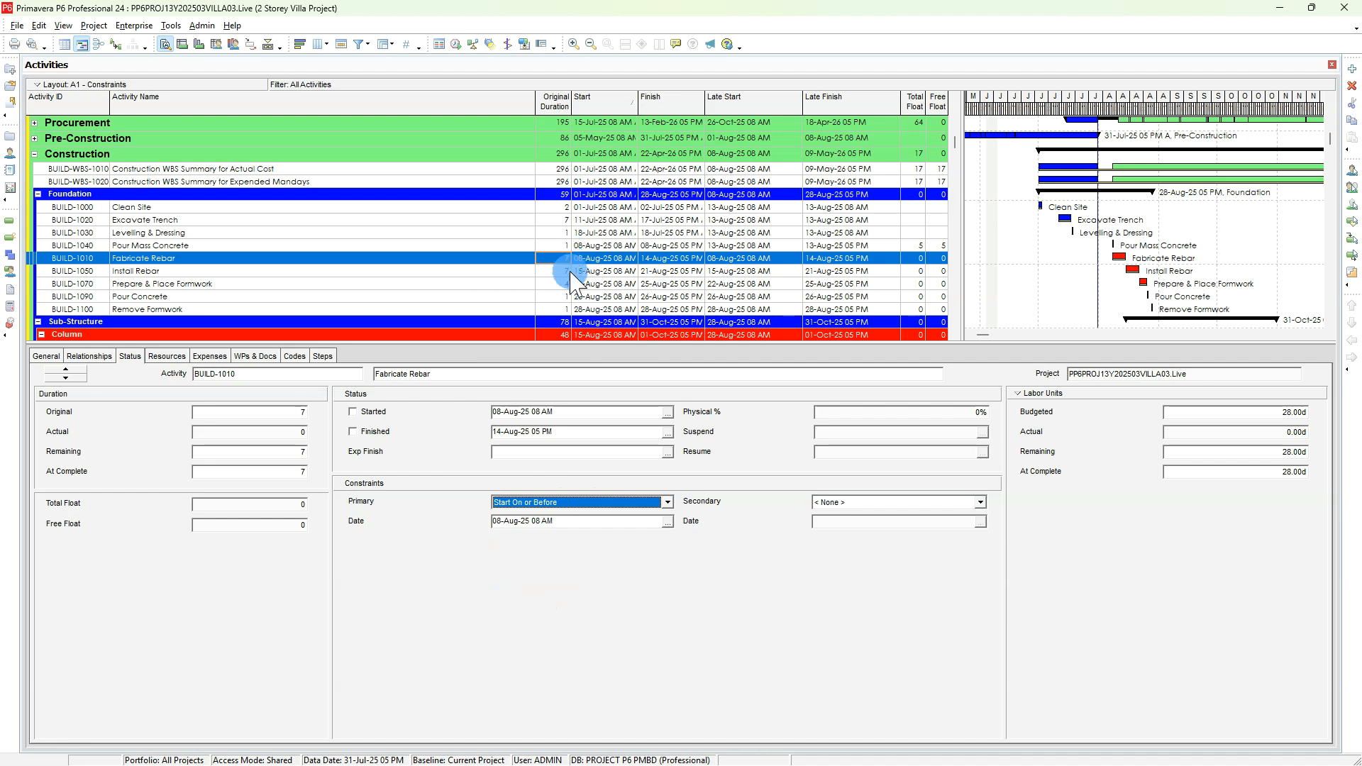
left_click(537, 501)
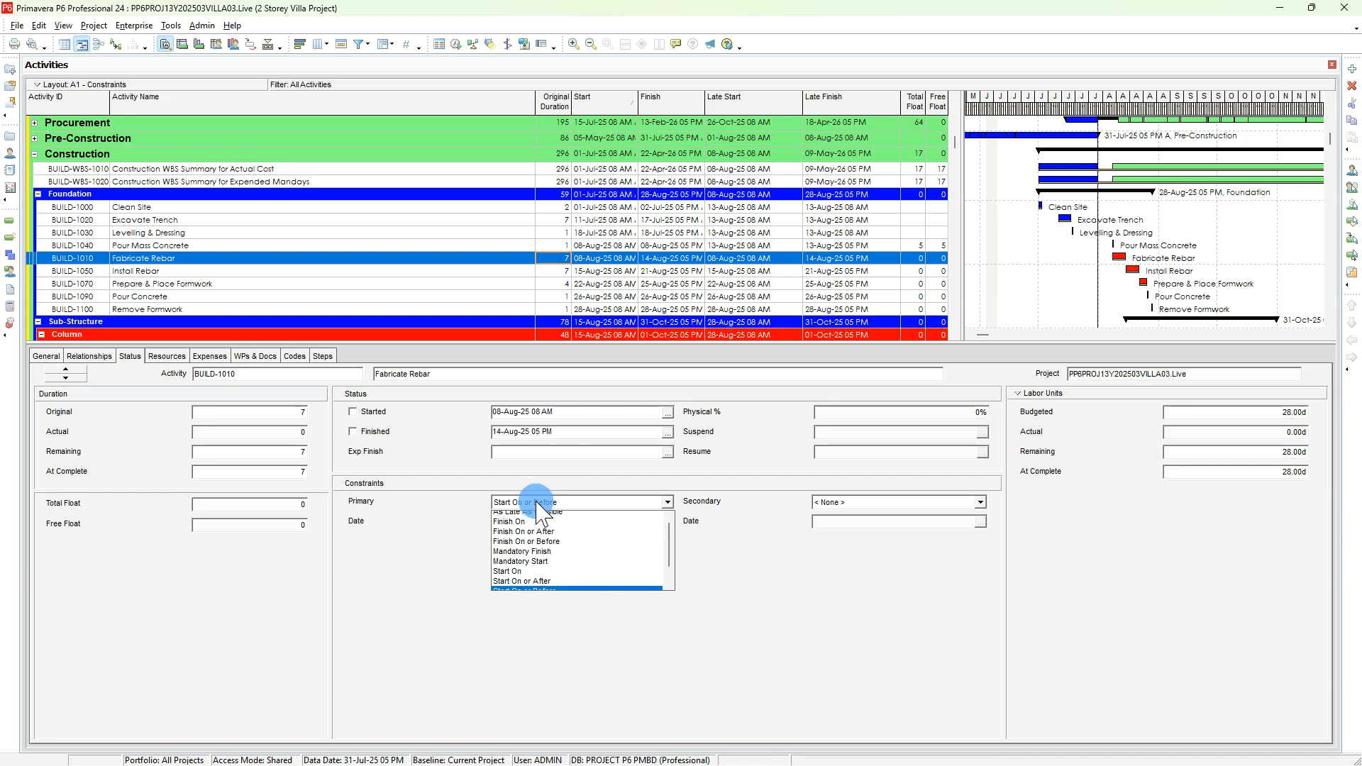
left_click(511, 513)
- Give Install Rebar a primary Start On or After constraint dated 15-Aug-25 08 AM and reschedule the project
left_click(571, 273)
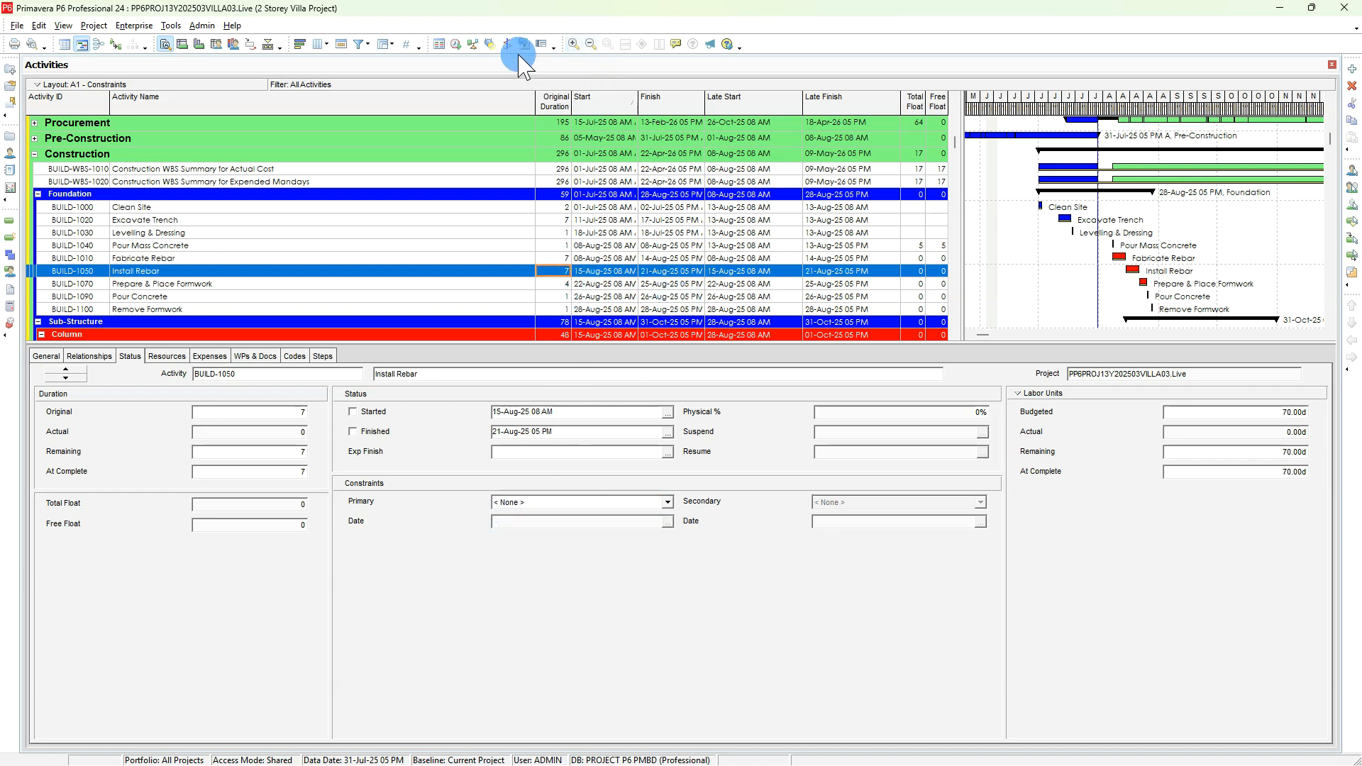
left_click(456, 44)
left_click(824, 313)
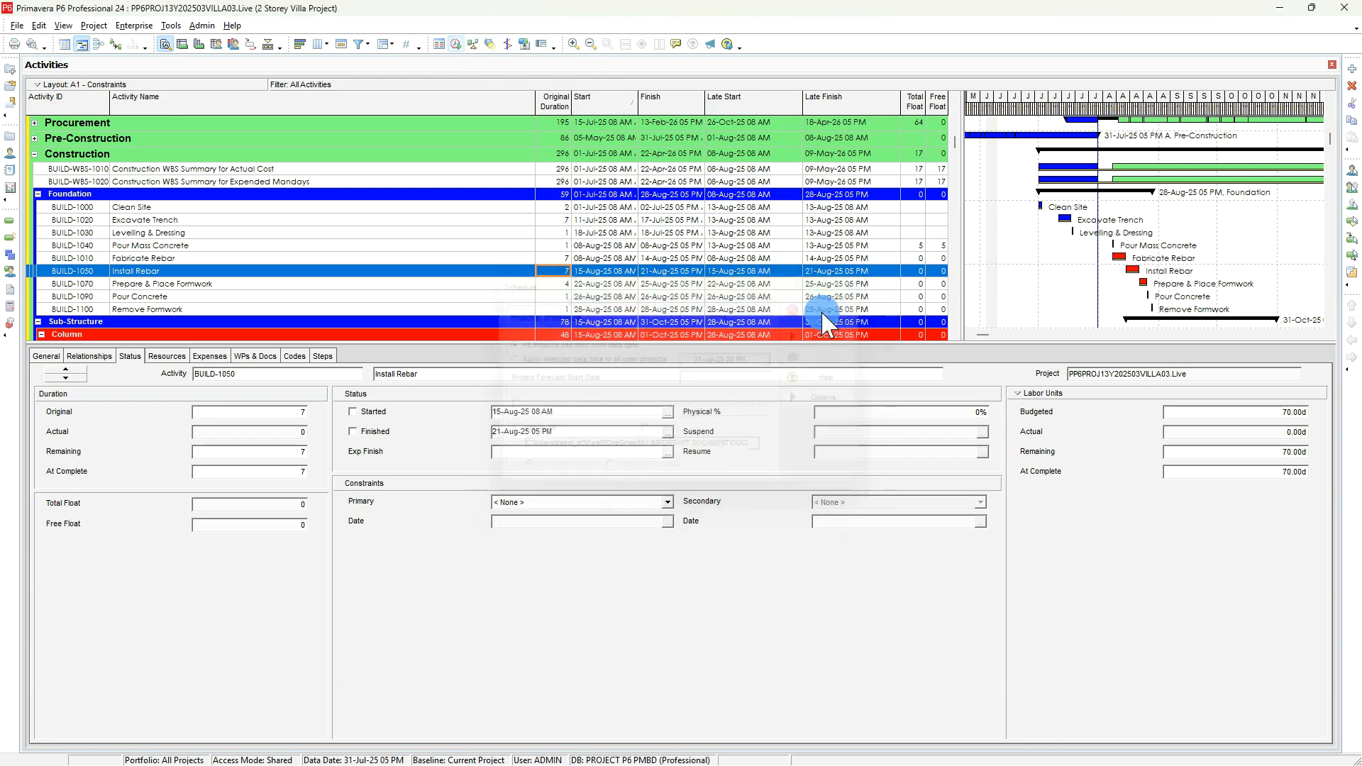
left_click(518, 503)
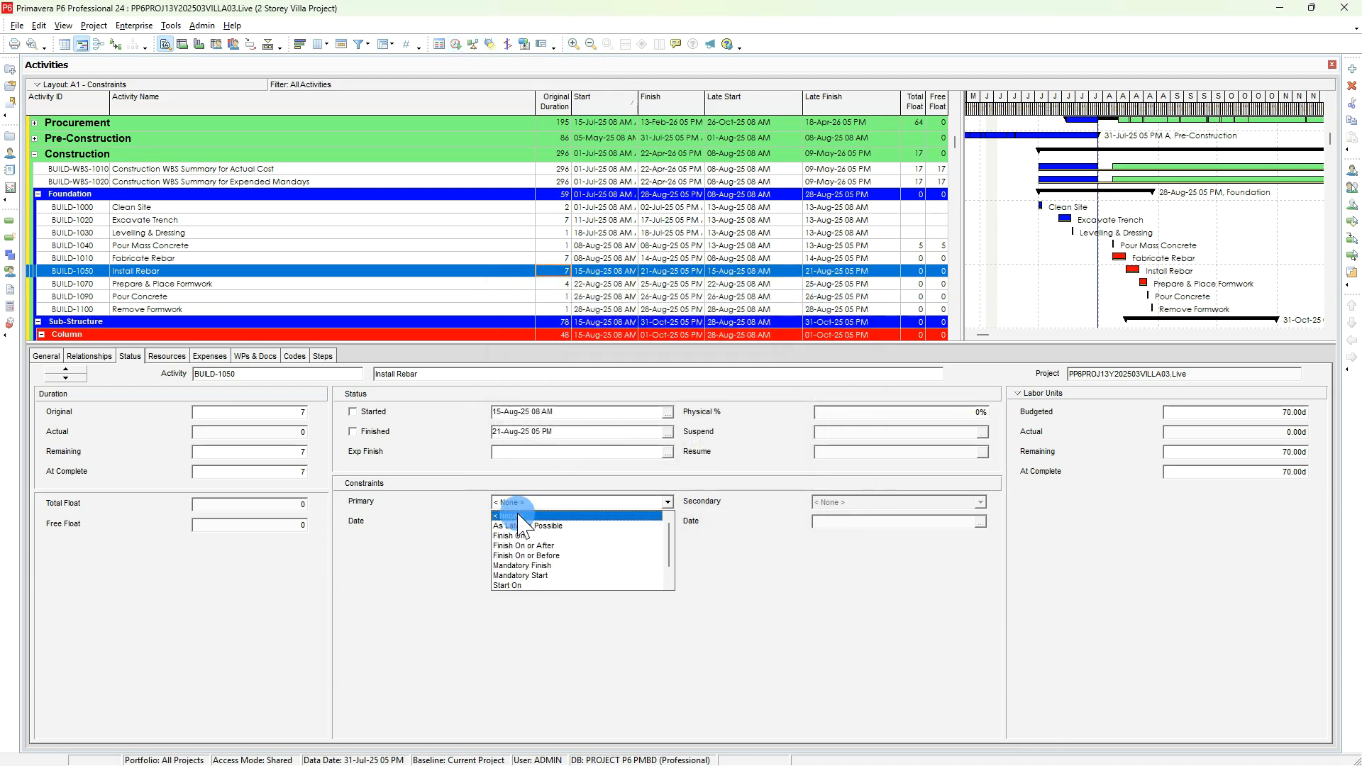
scroll(520, 525, "down", 2)
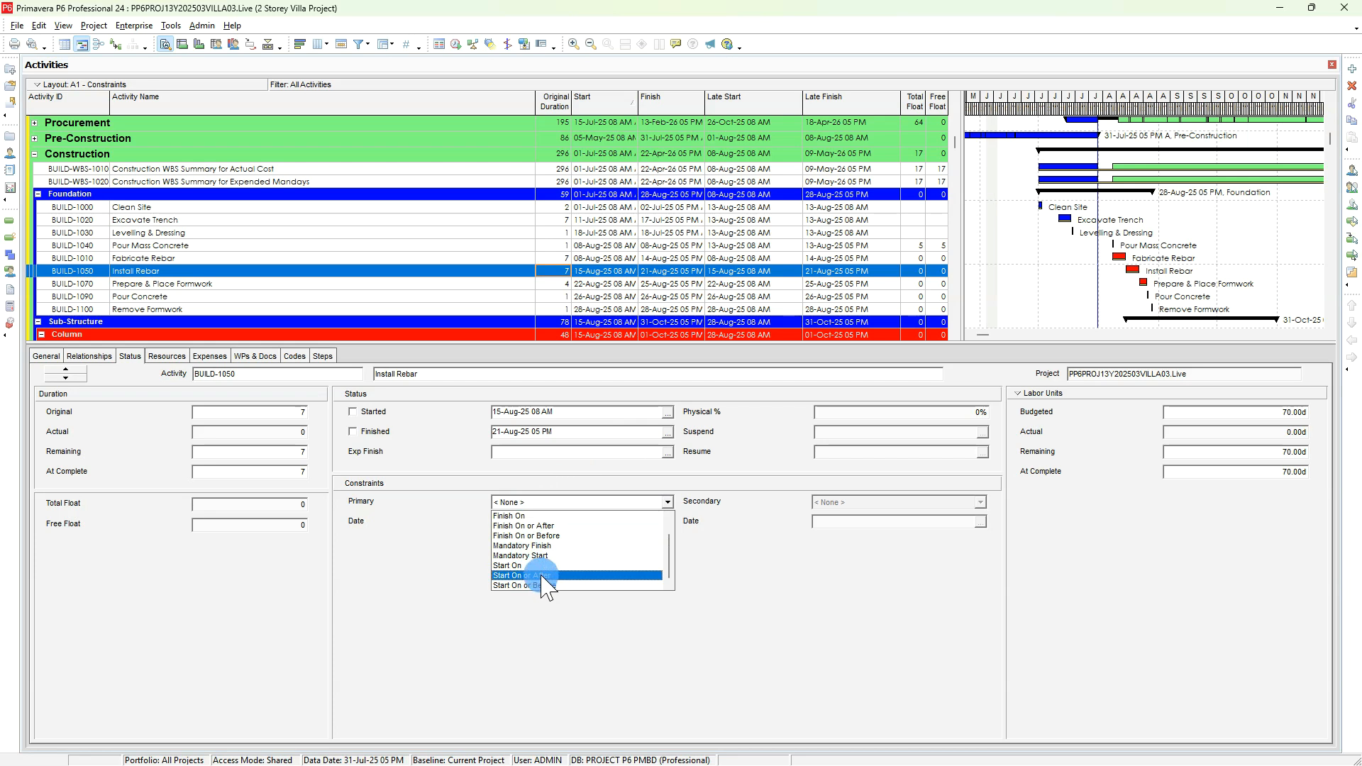
left_click(544, 576)
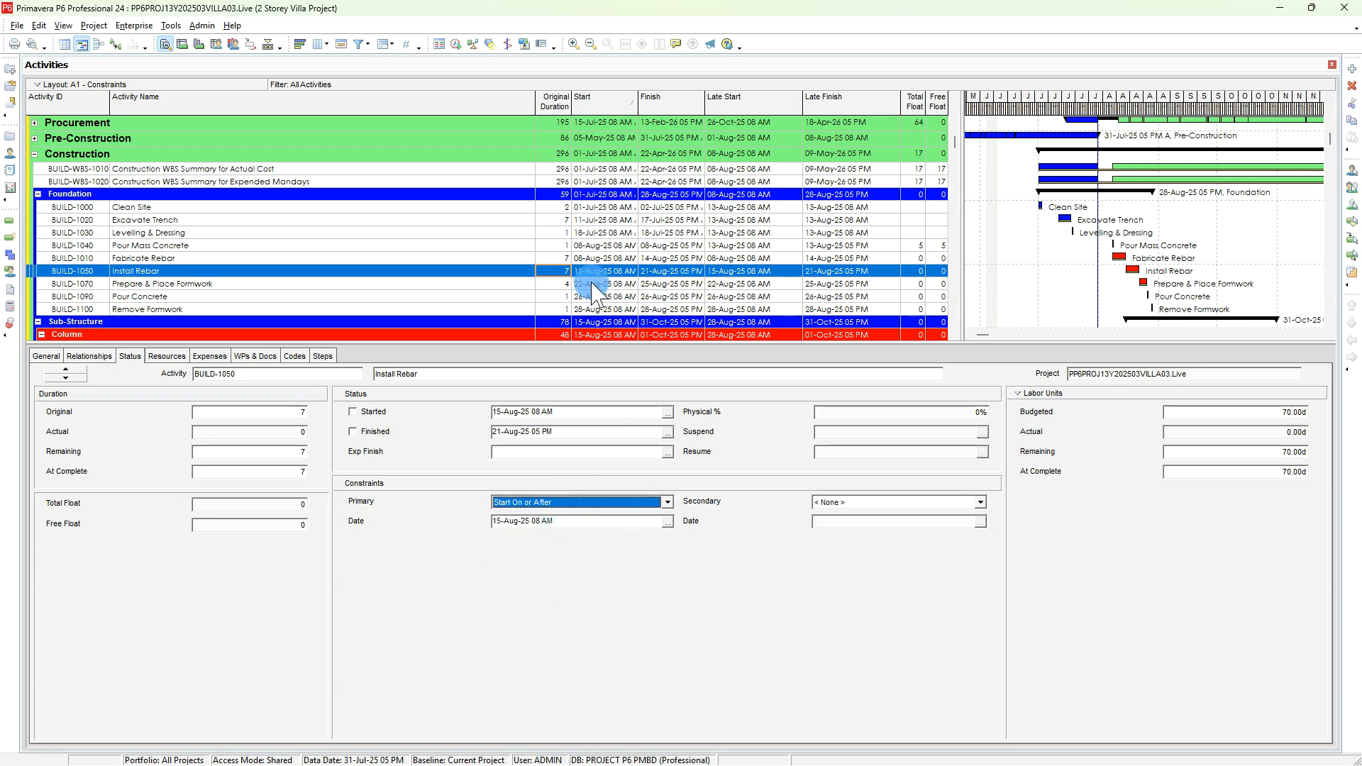
left_click(456, 44)
left_click(833, 342)
- Increase the original duration of Fabricate Rebar to 14 and reschedule the project
left_click(576, 264)
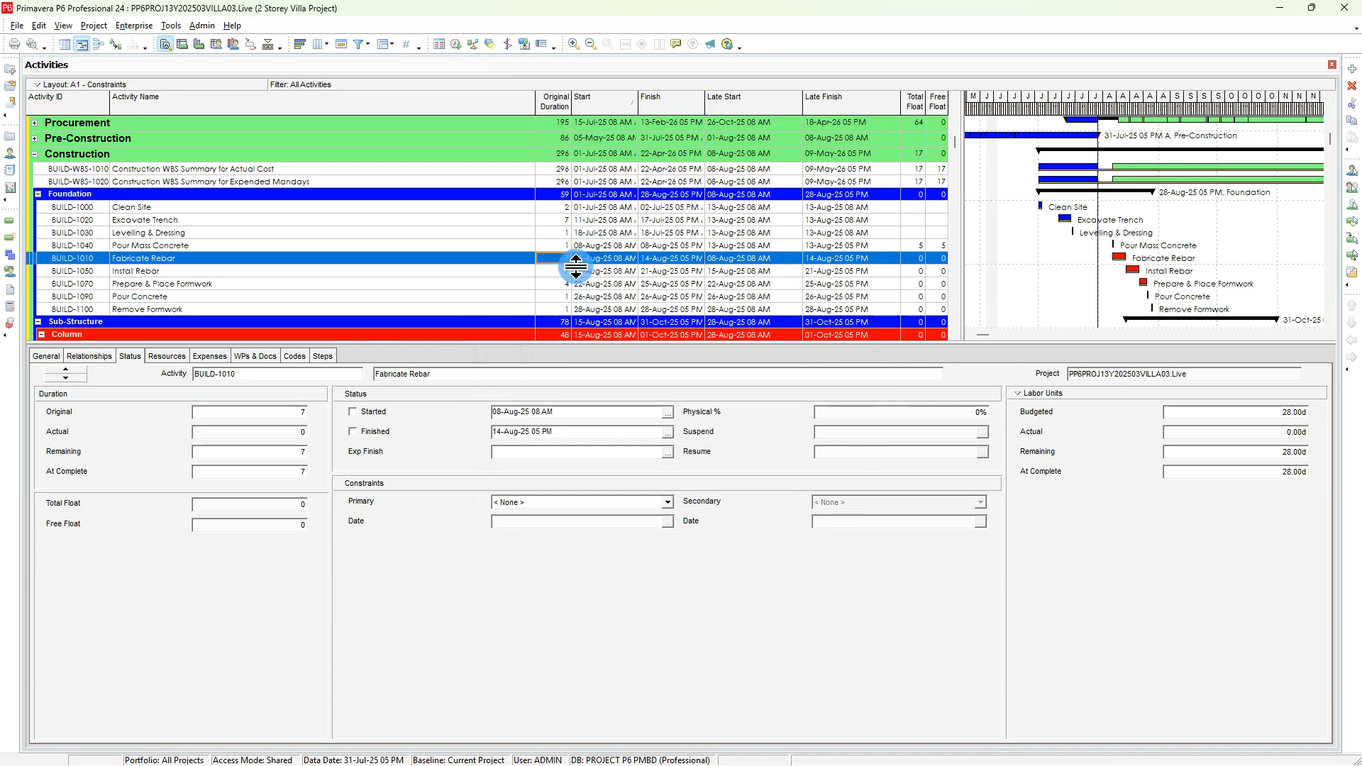
type("14")
key("Return")
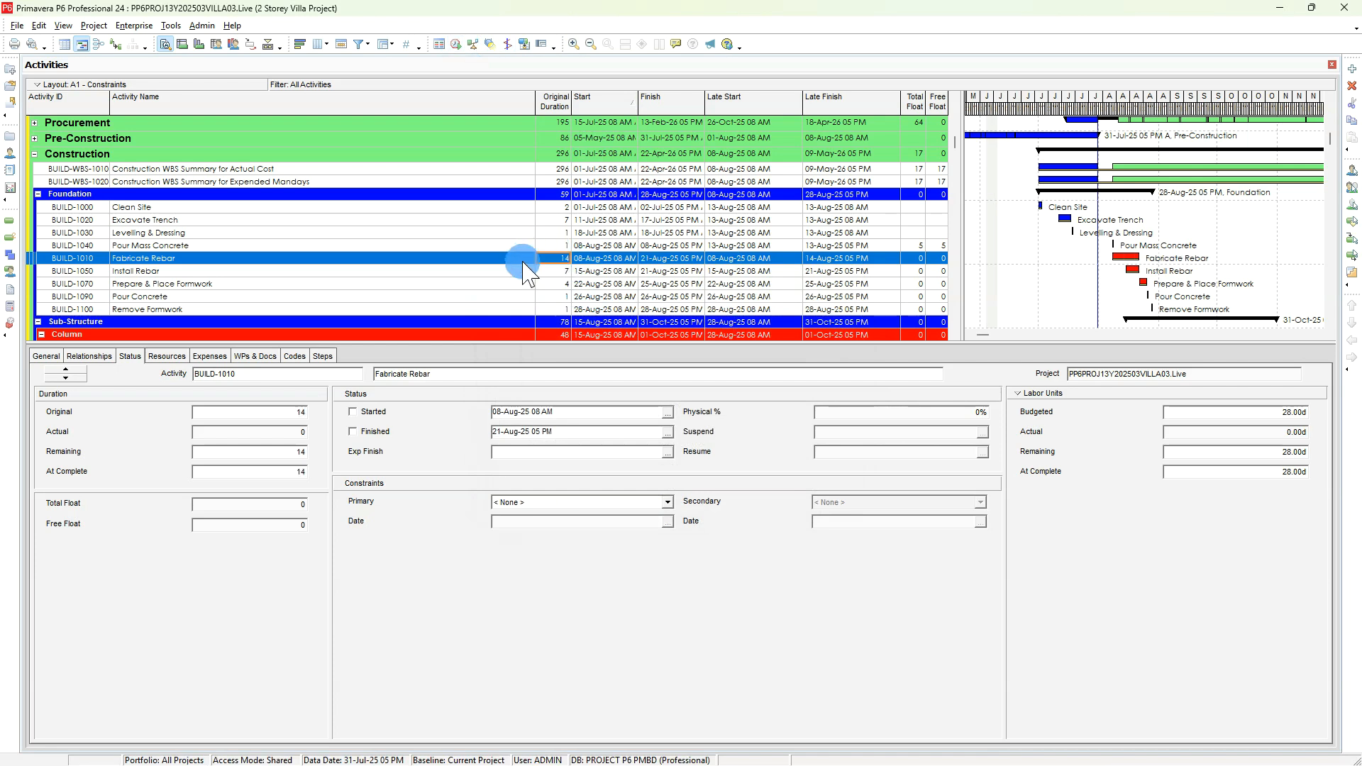
left_click(456, 44)
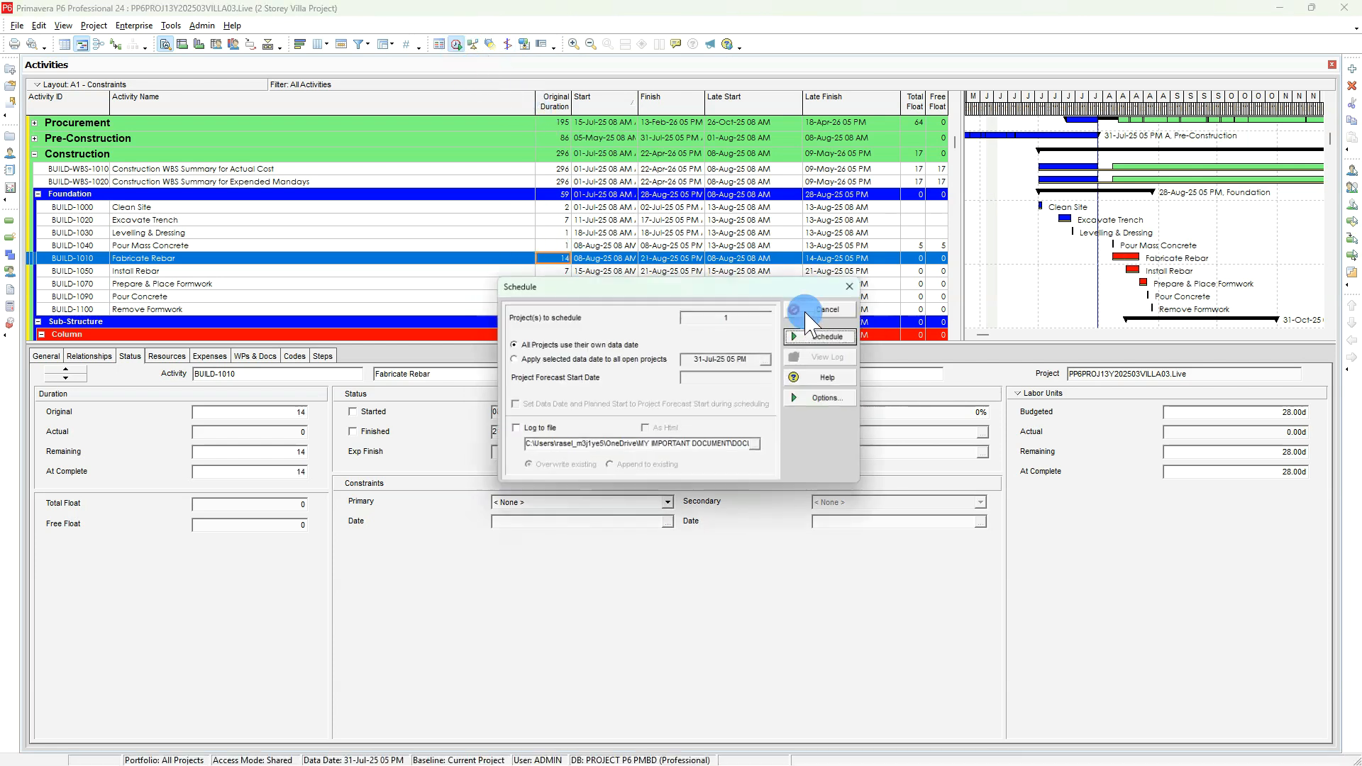
left_click(849, 340)
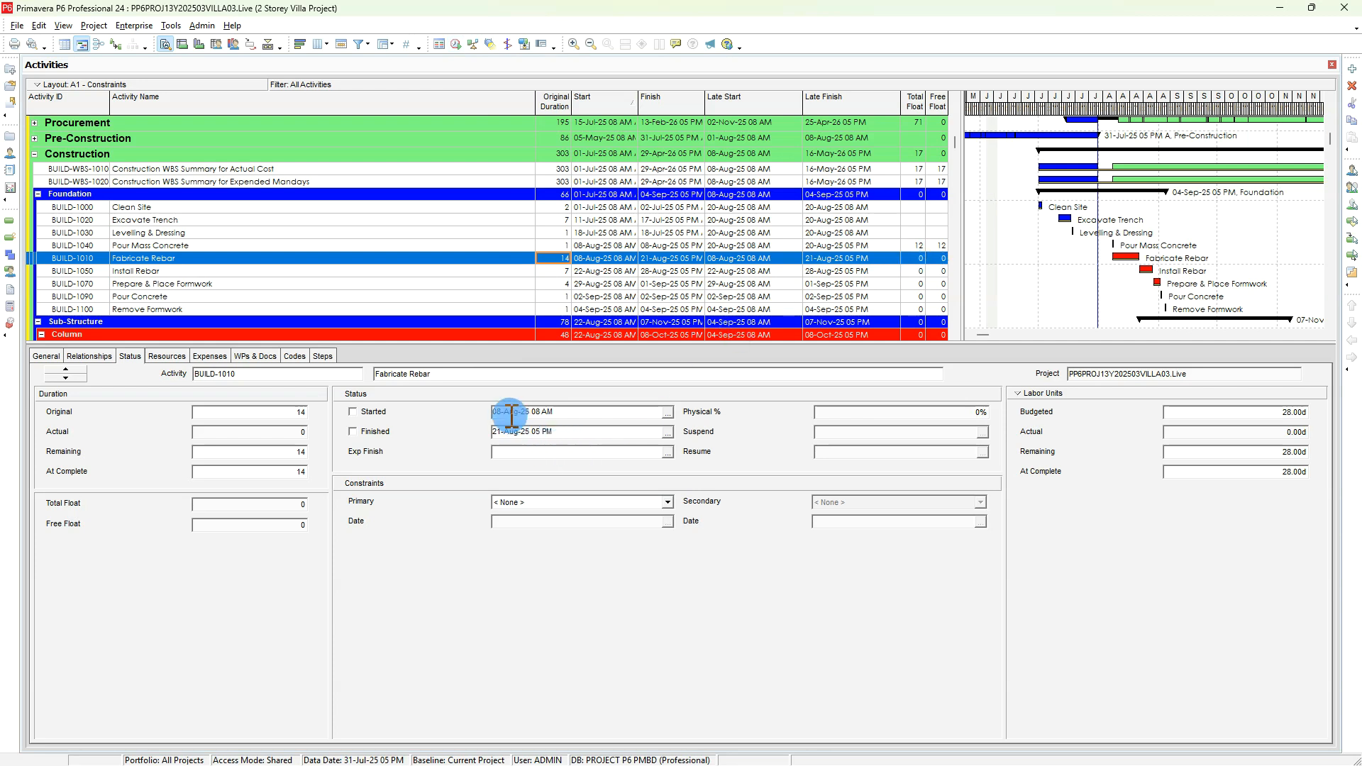
- Change the primary constraint of Install Rebar to Start On or Before and reschedule the project
left_click(599, 271)
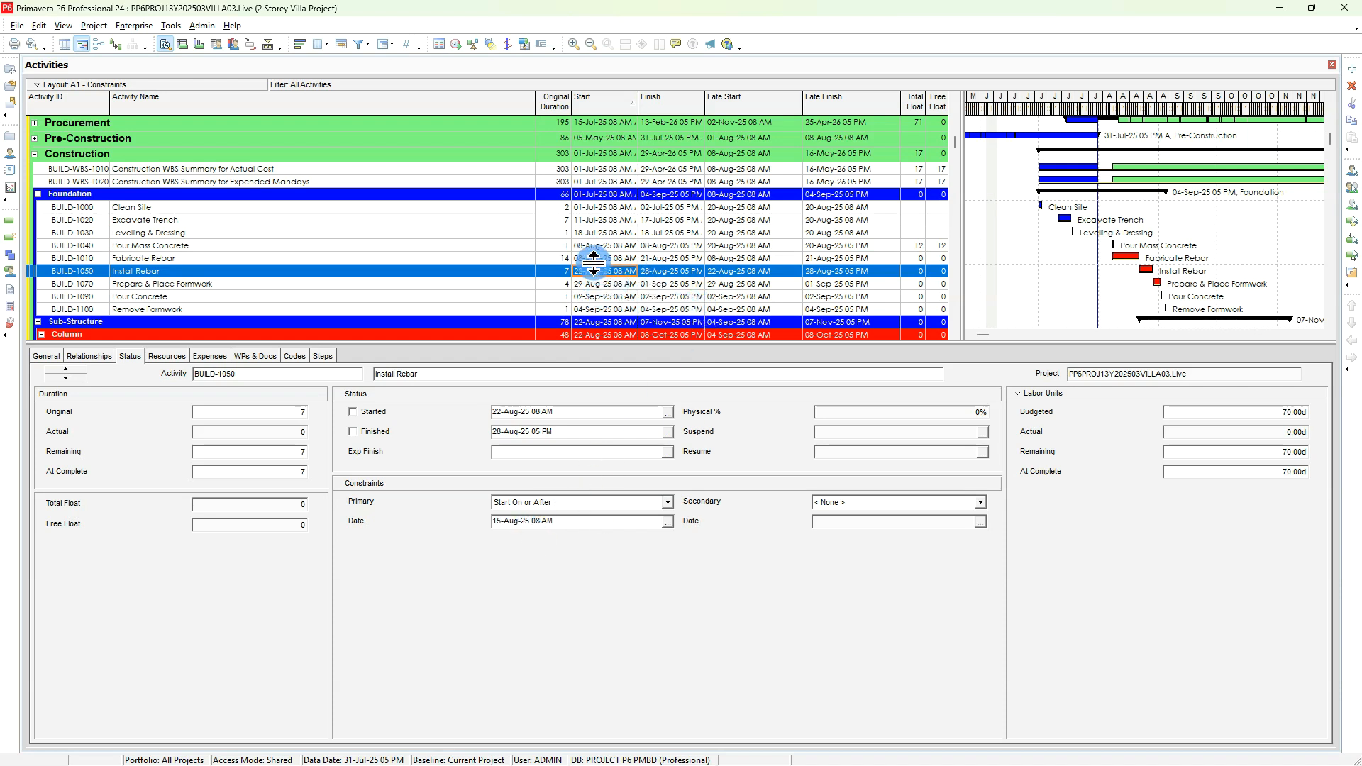
left_click(566, 503)
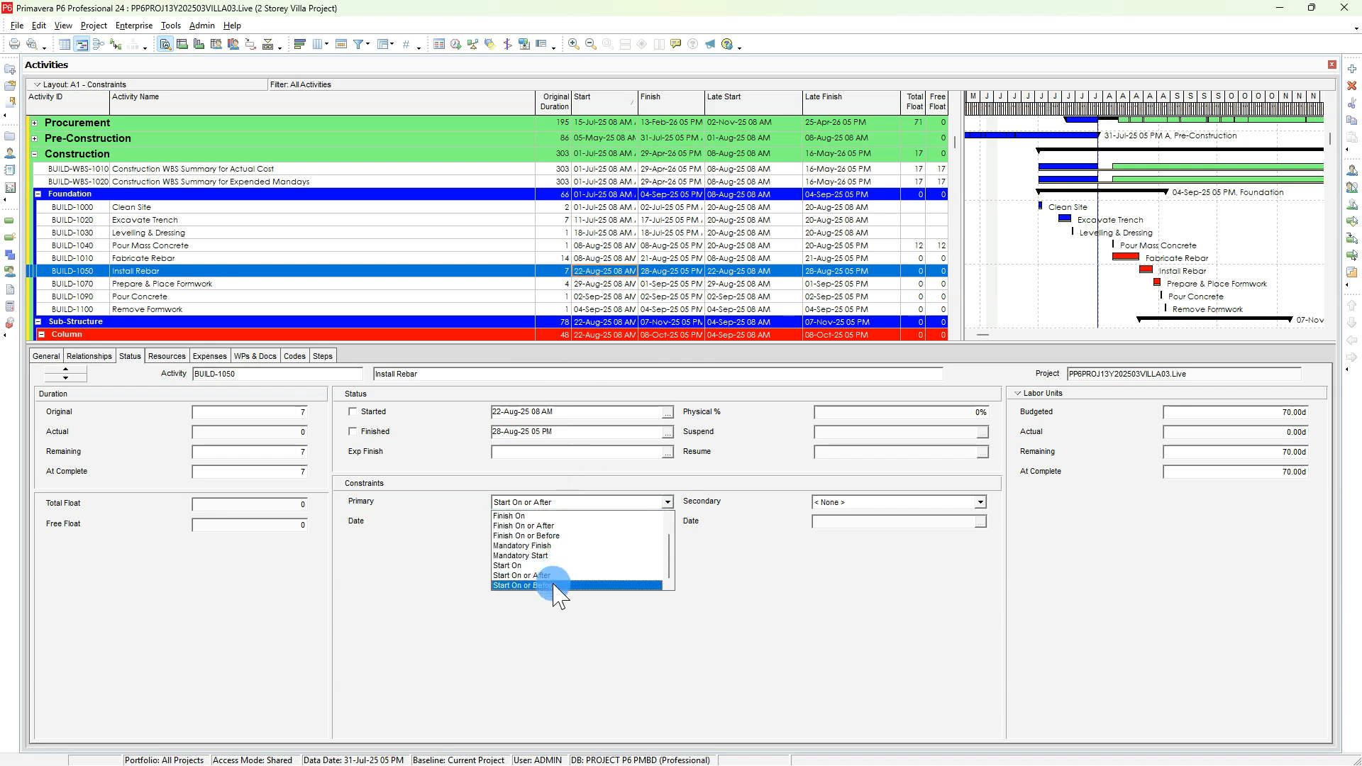
left_click(552, 588)
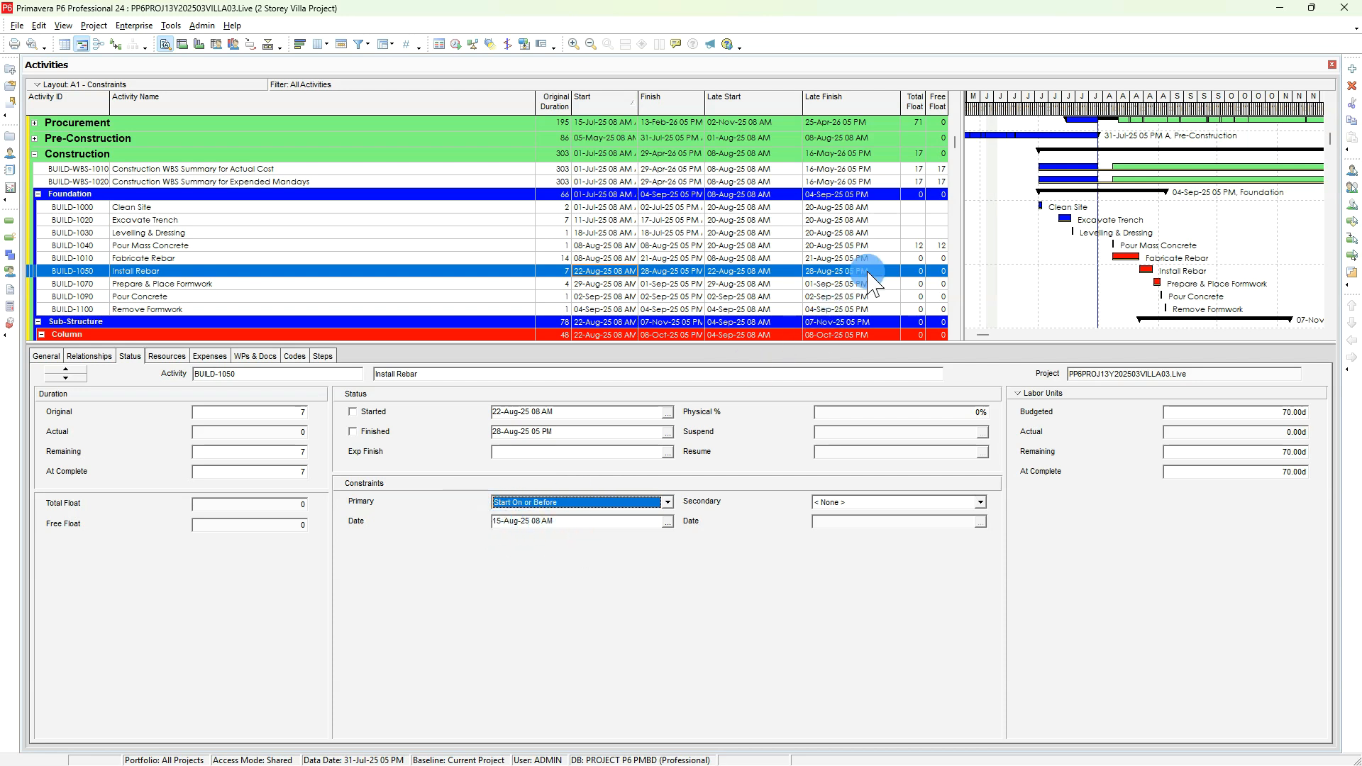
left_click(460, 50)
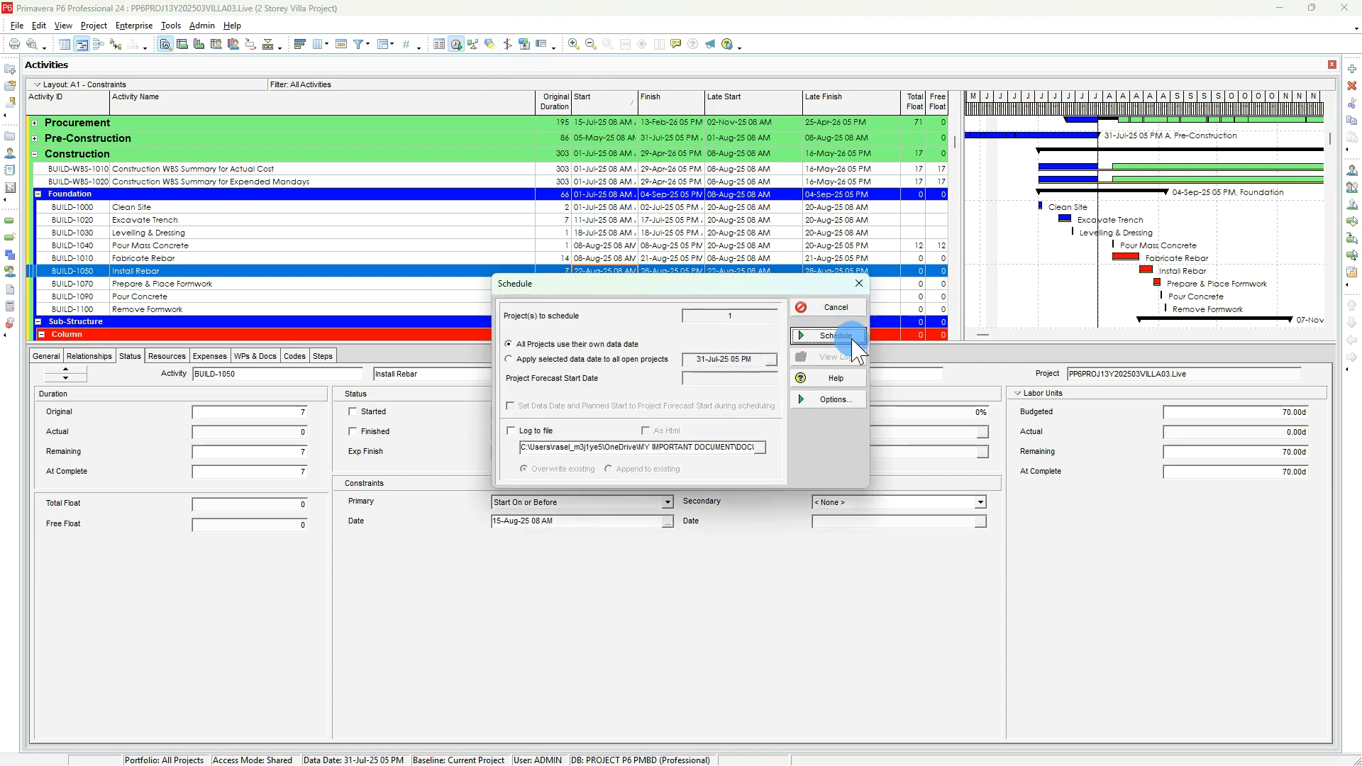
left_click(837, 336)
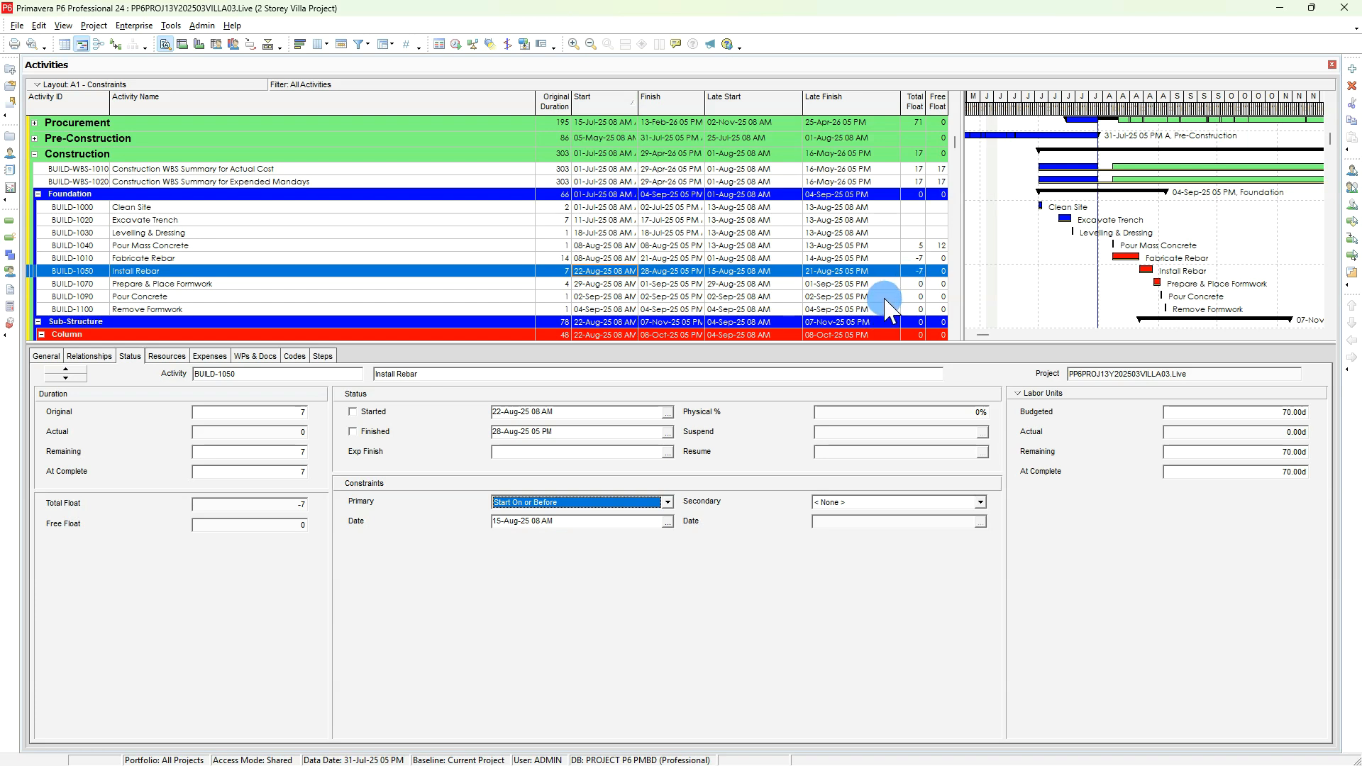
- Remove the primary constraint from Install Rebar and reschedule the project
left_click(576, 502)
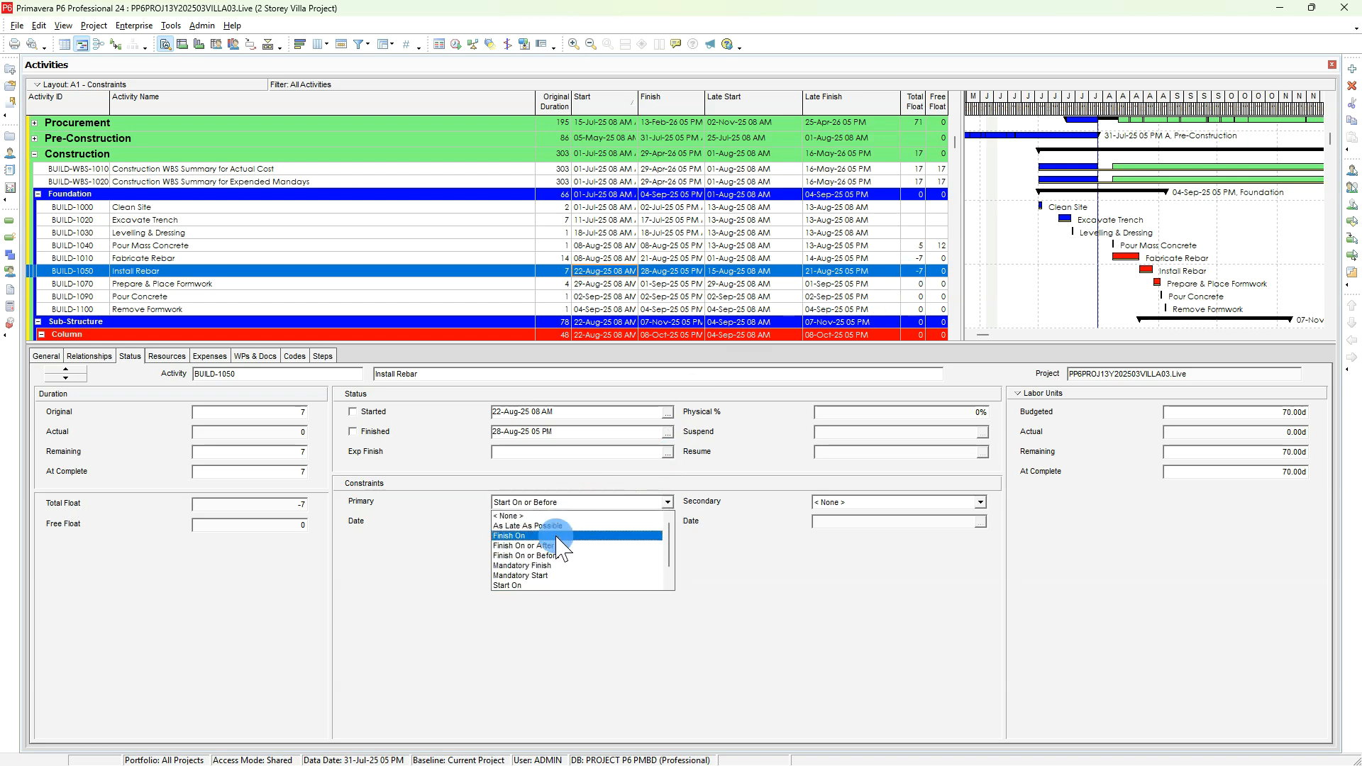
left_click(521, 516)
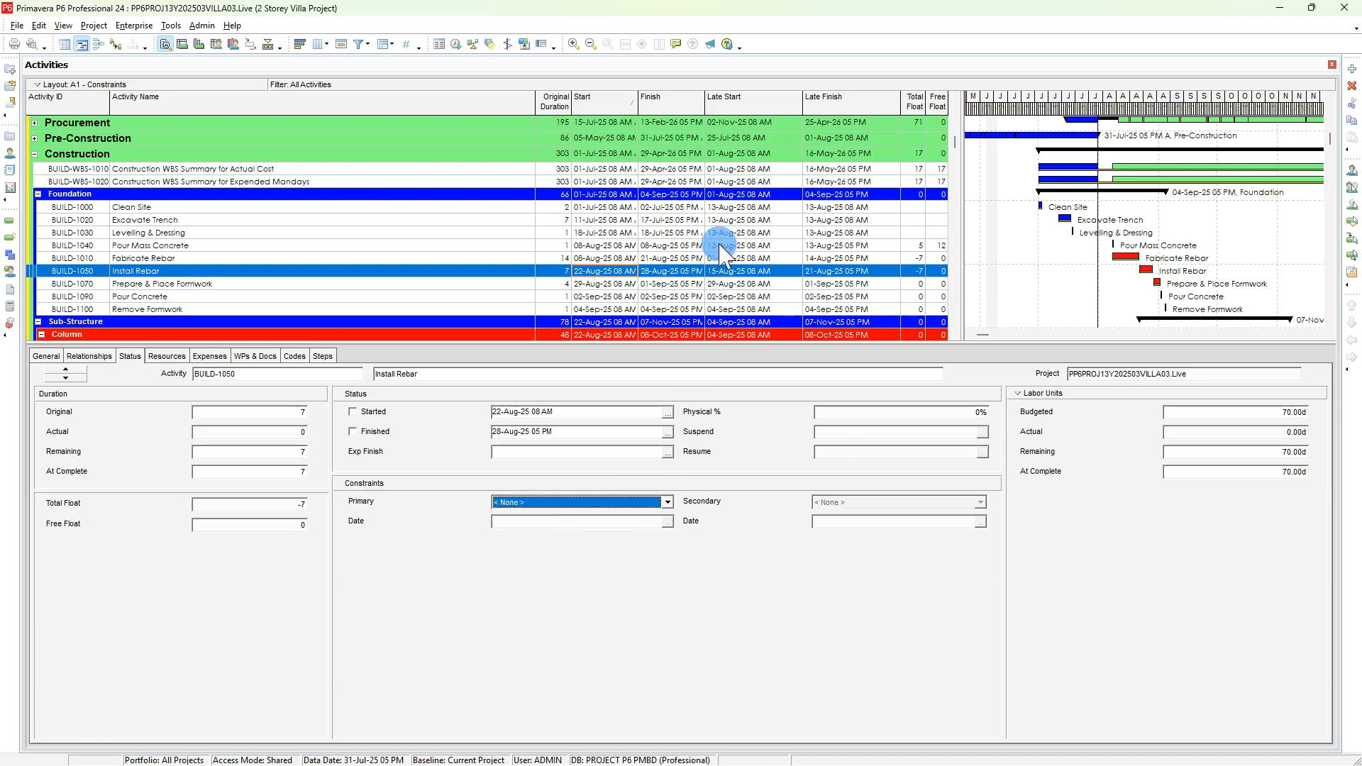
left_click(455, 44)
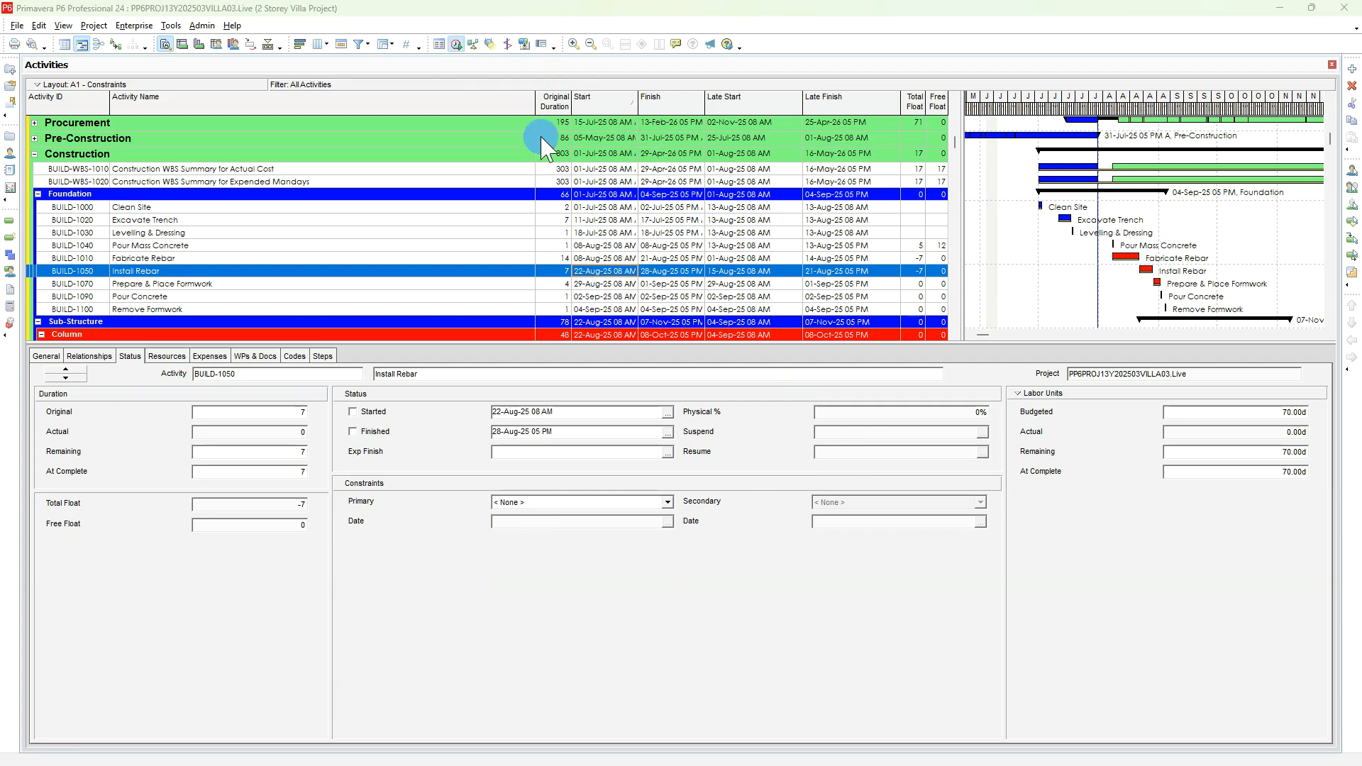
left_click(827, 307)
- Set the original duration of Fabricate Rebar to 7 and reschedule the project
left_click(562, 258)
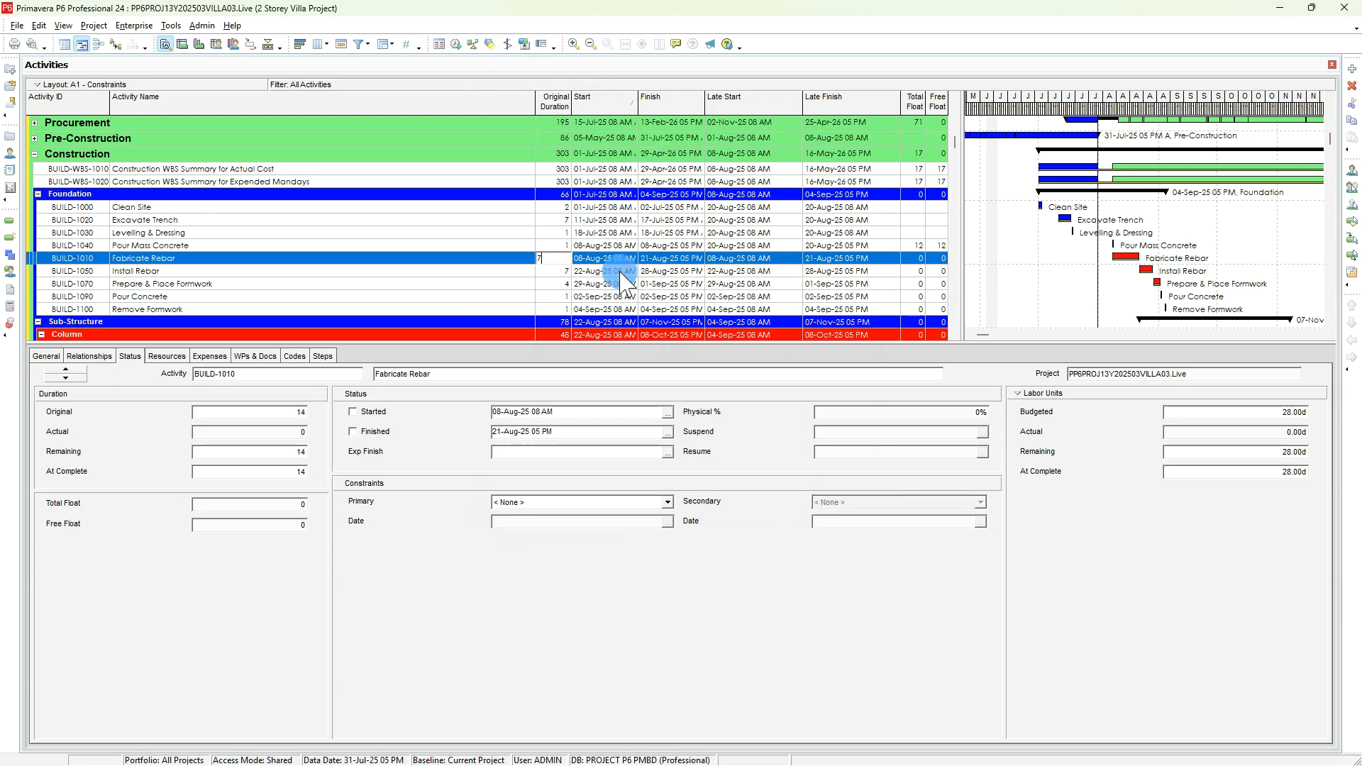
left_click(520, 260)
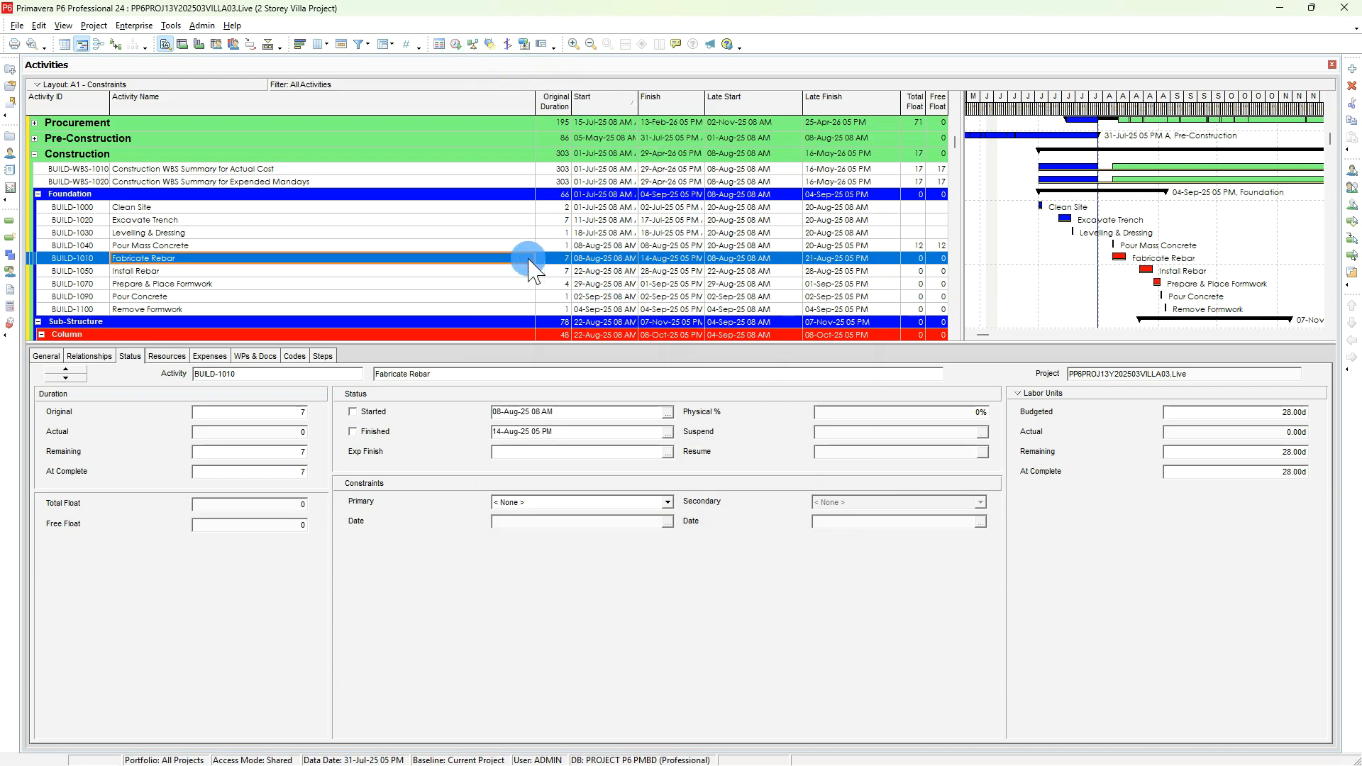
left_click(457, 44)
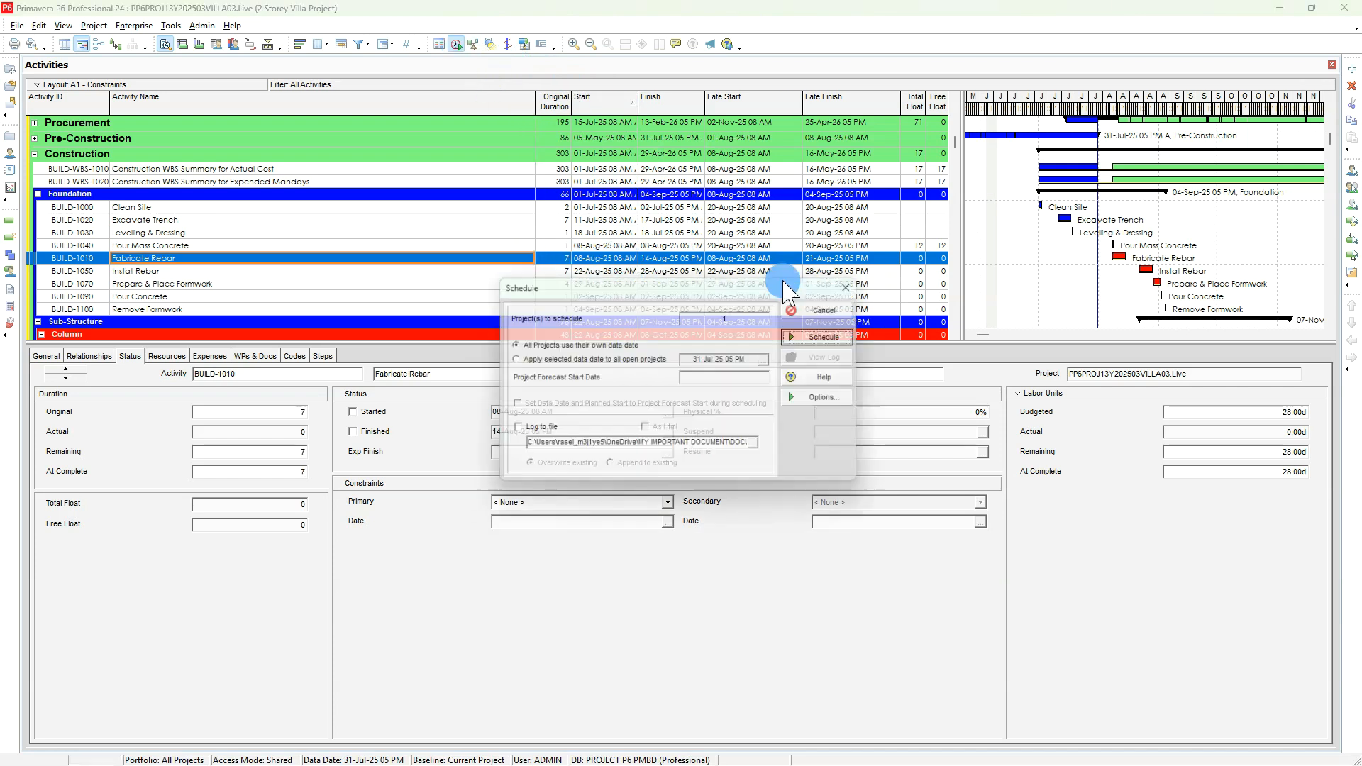
left_click(817, 307)
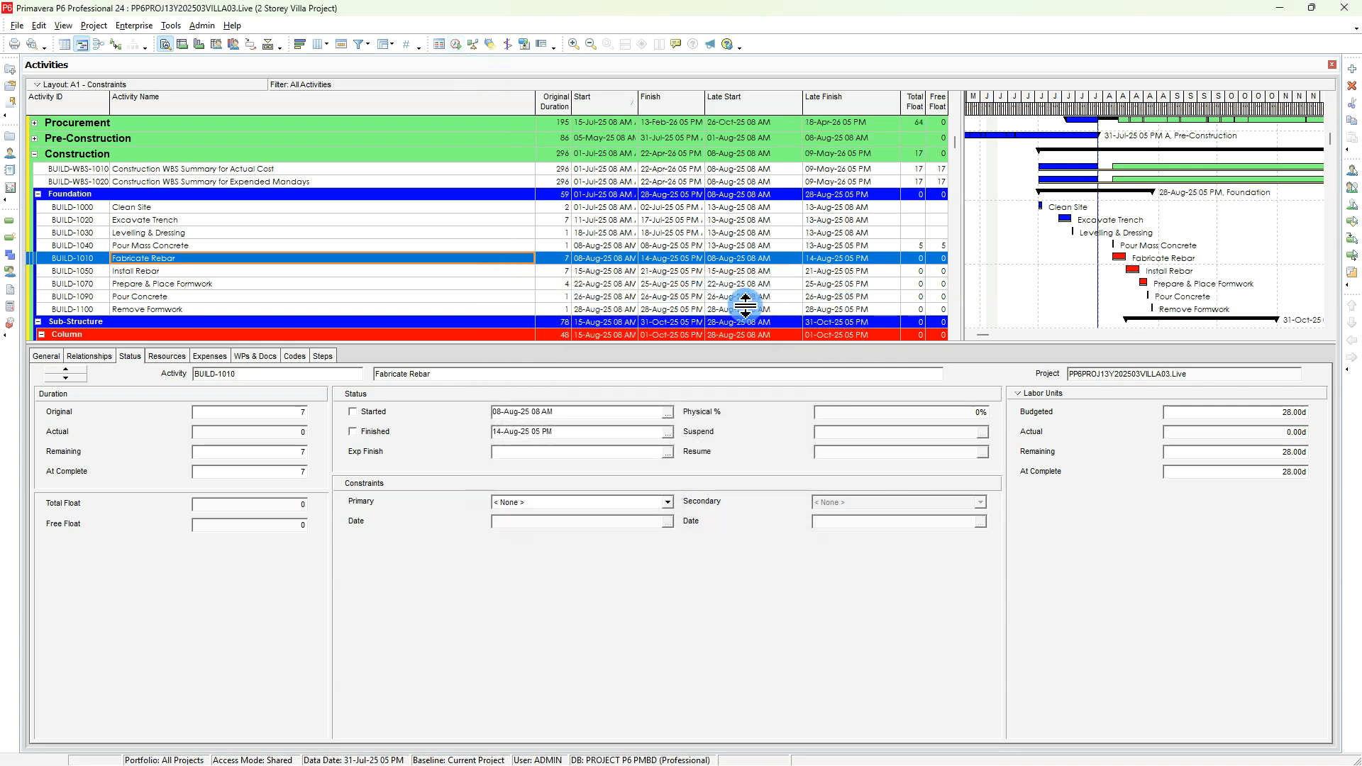
- Give Pour Mass Concrete a primary Start On or After constraint dated 10-Aug-25 08 AM and reschedule the project
left_click(159, 246)
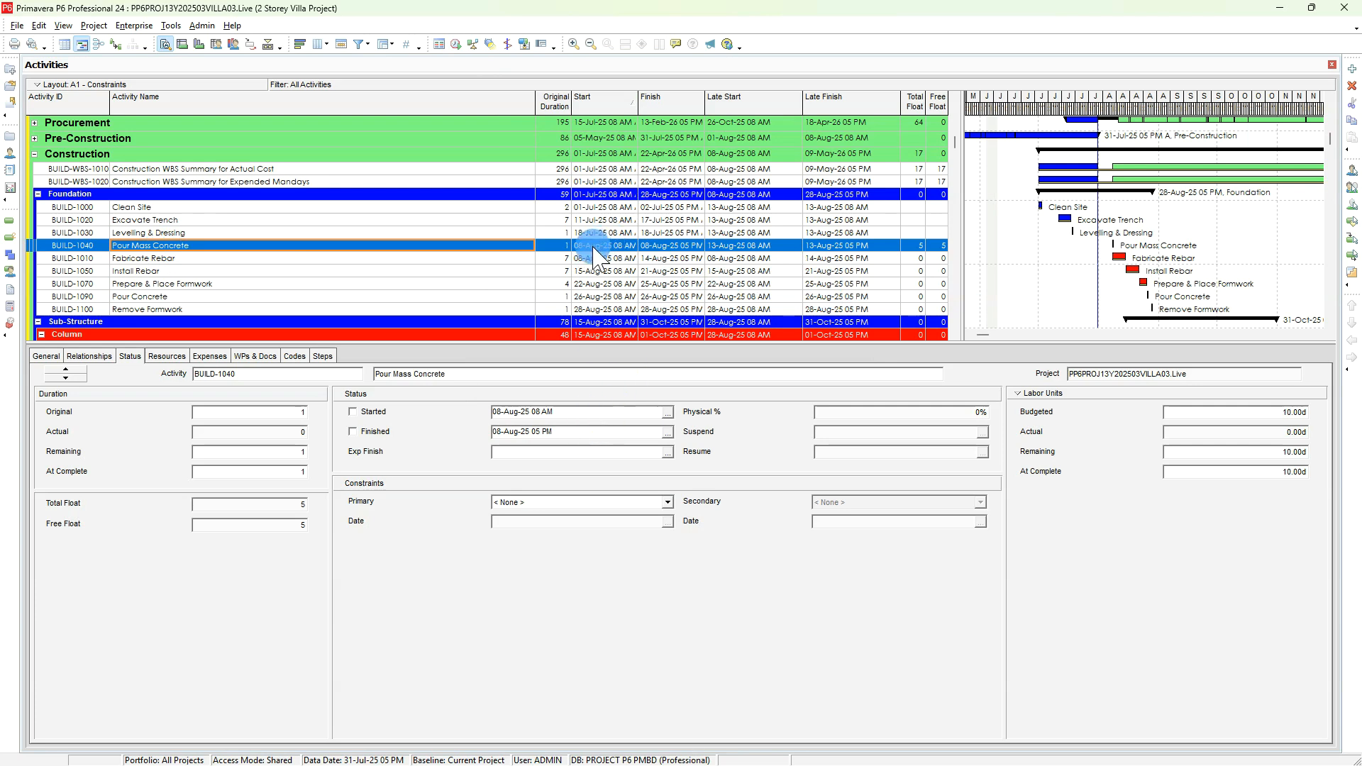
left_click(531, 503)
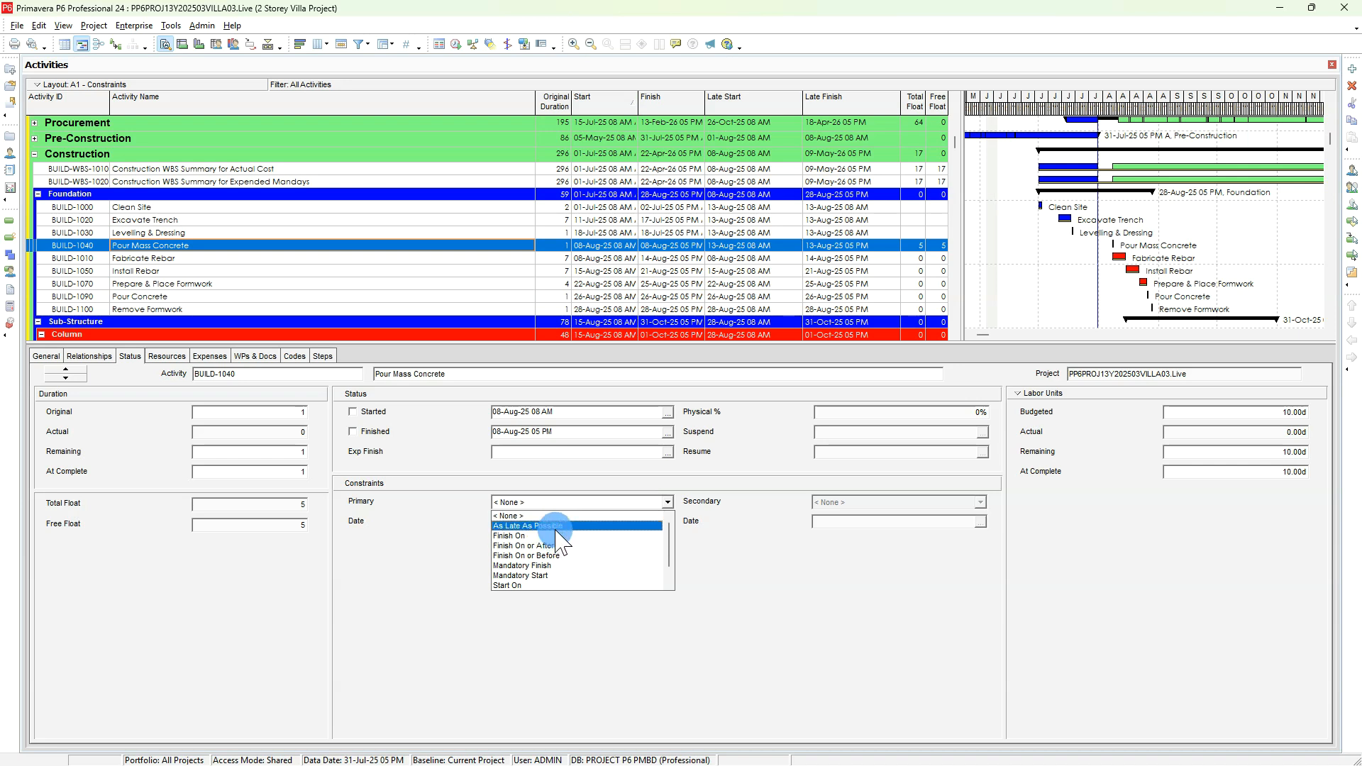
scroll(564, 548, "down", 1)
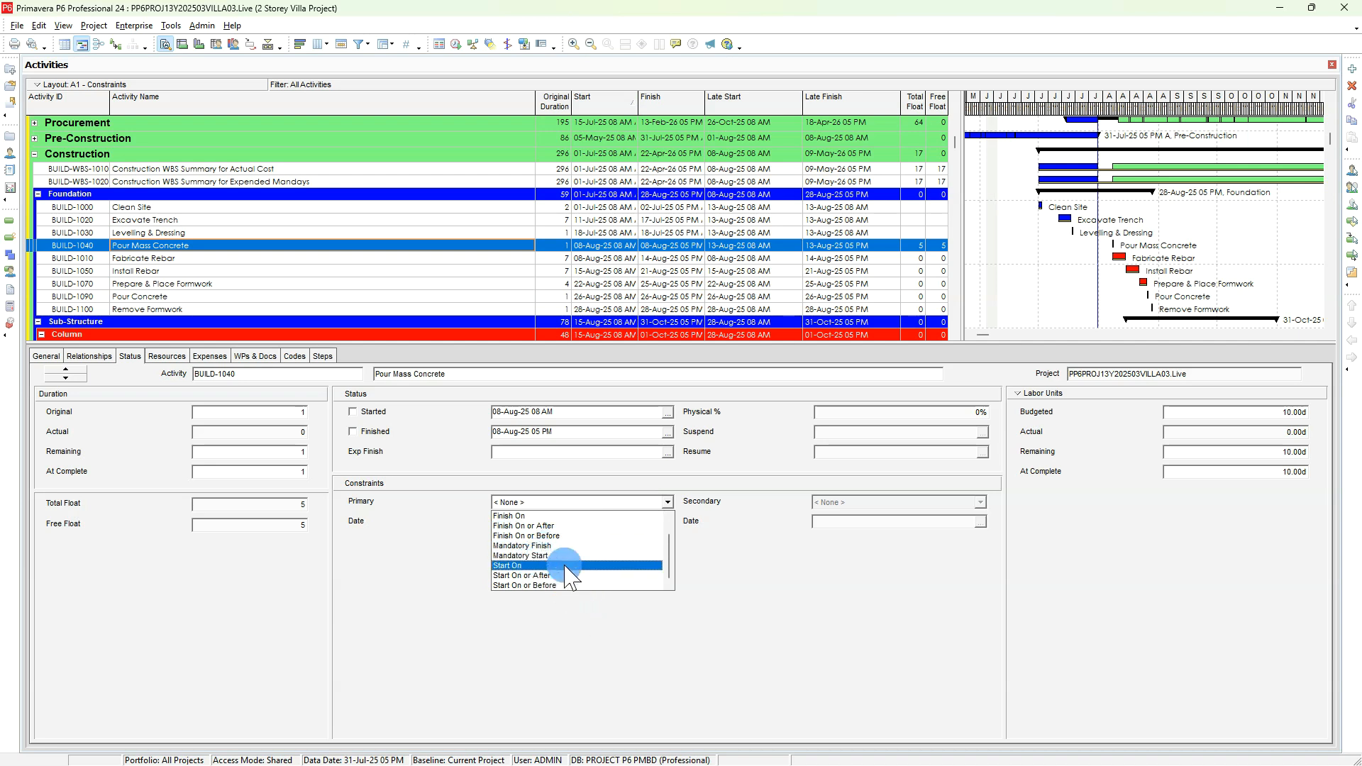
left_click(537, 576)
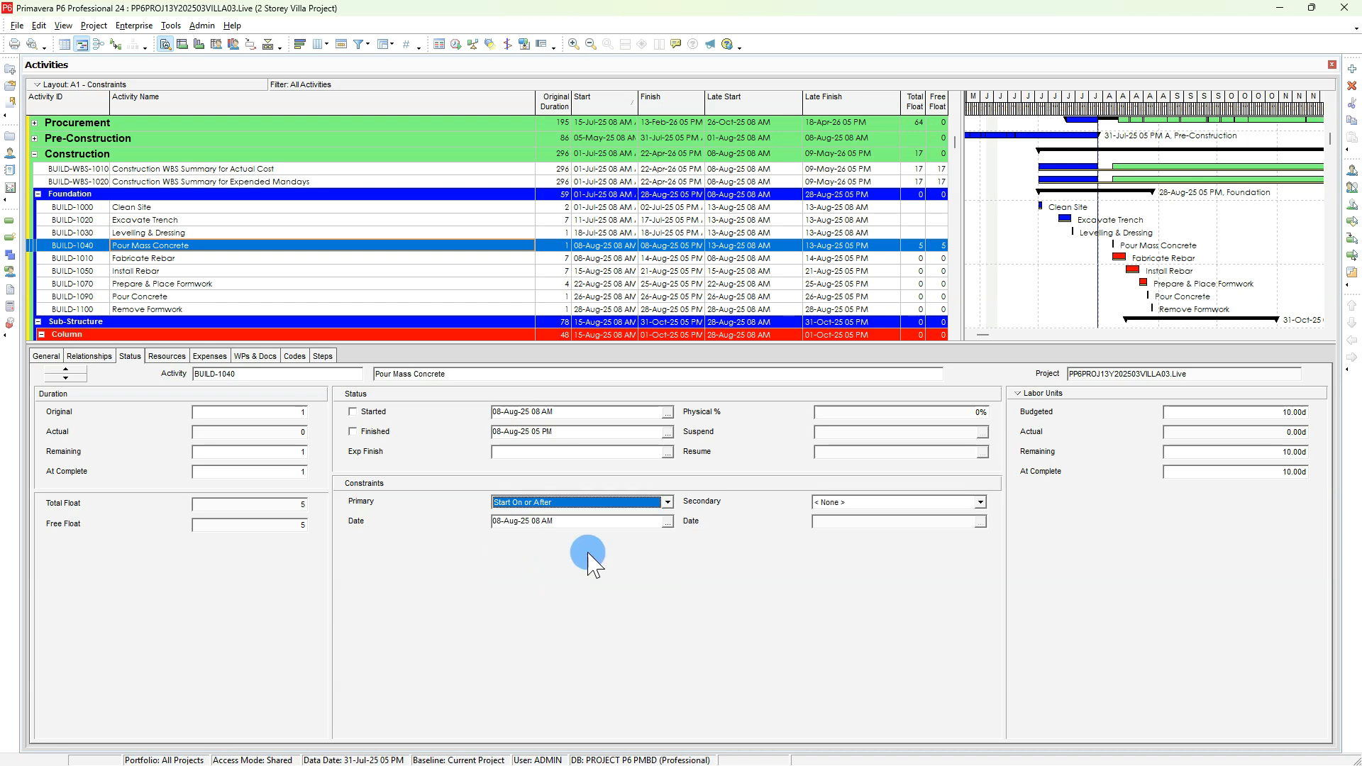
left_click(668, 521)
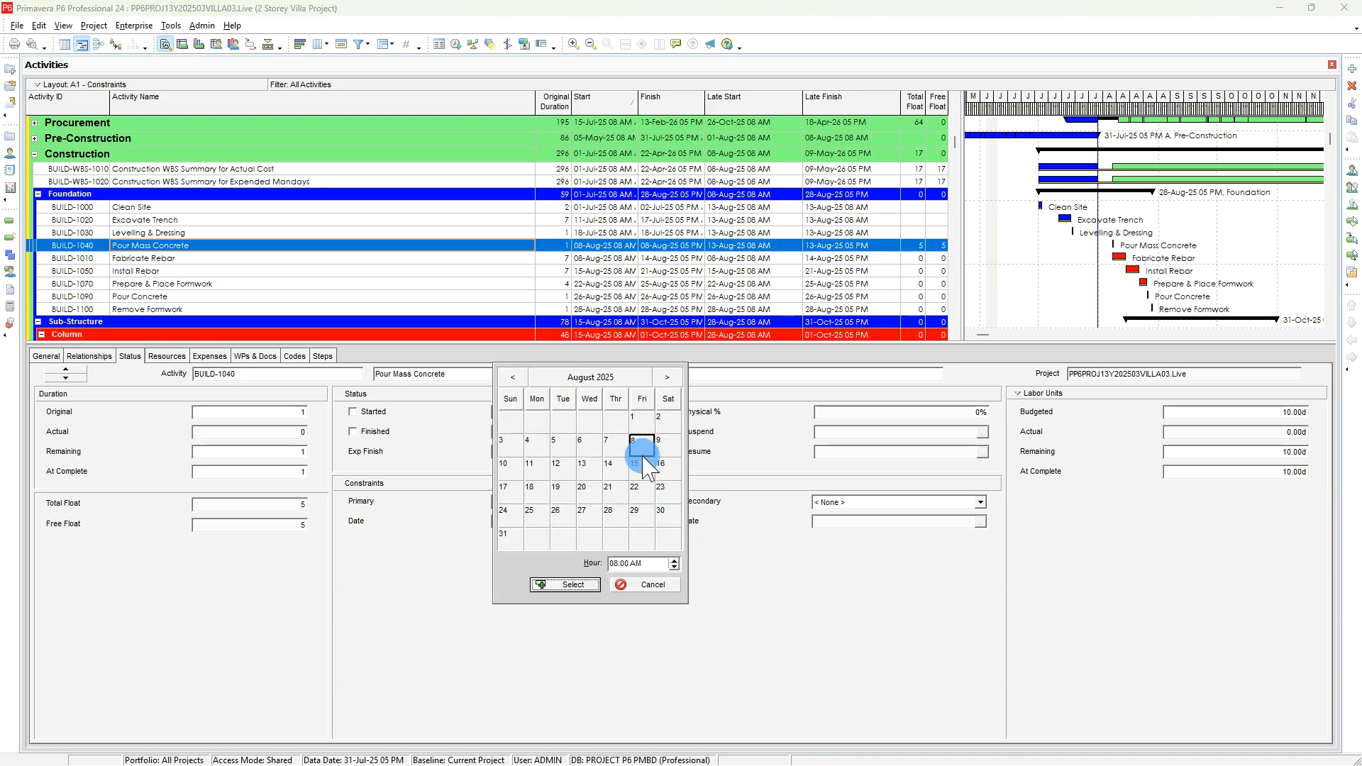
left_click(504, 464)
left_click(565, 584)
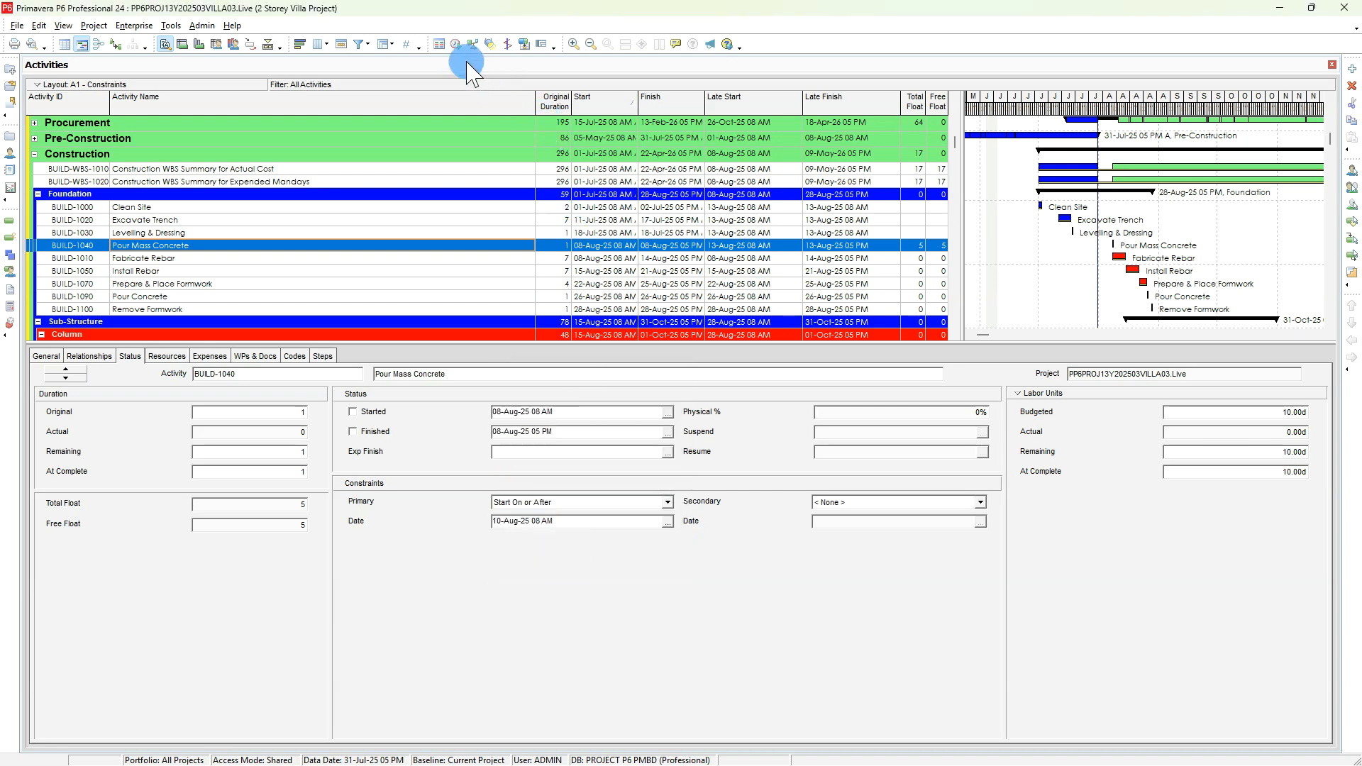
left_click(456, 44)
left_click(829, 335)
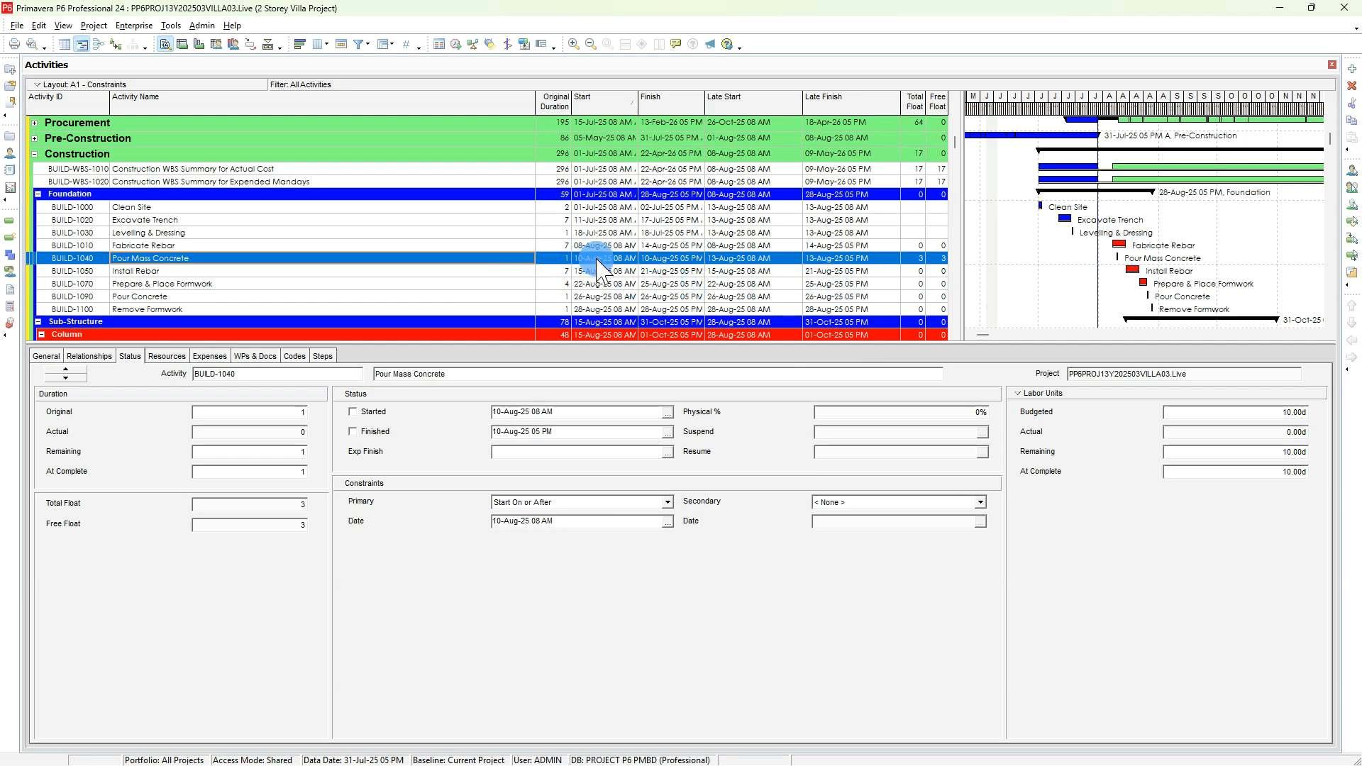
- Remove the primary constraint from Pour Mass Concrete and reschedule the project
left_click_drag(624, 527, 552, 524)
left_click(557, 504)
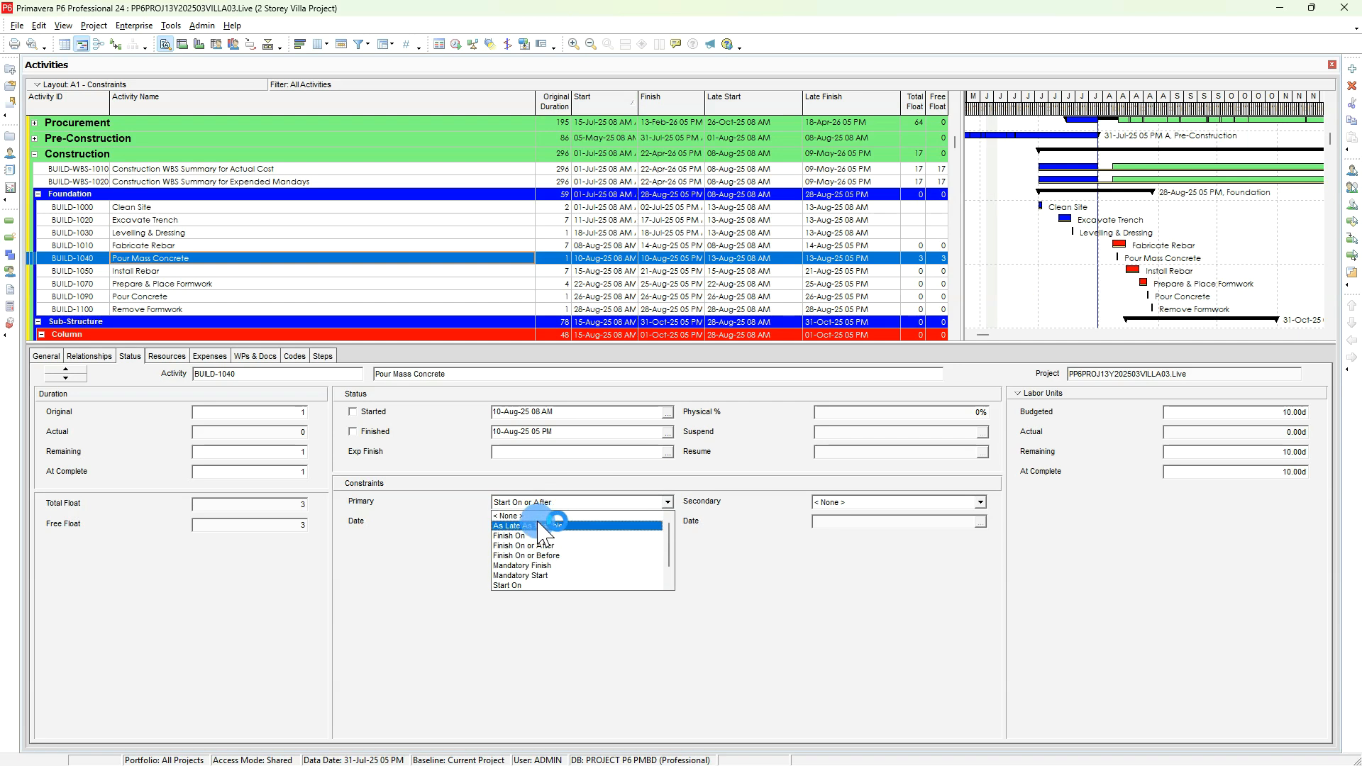
left_click(524, 516)
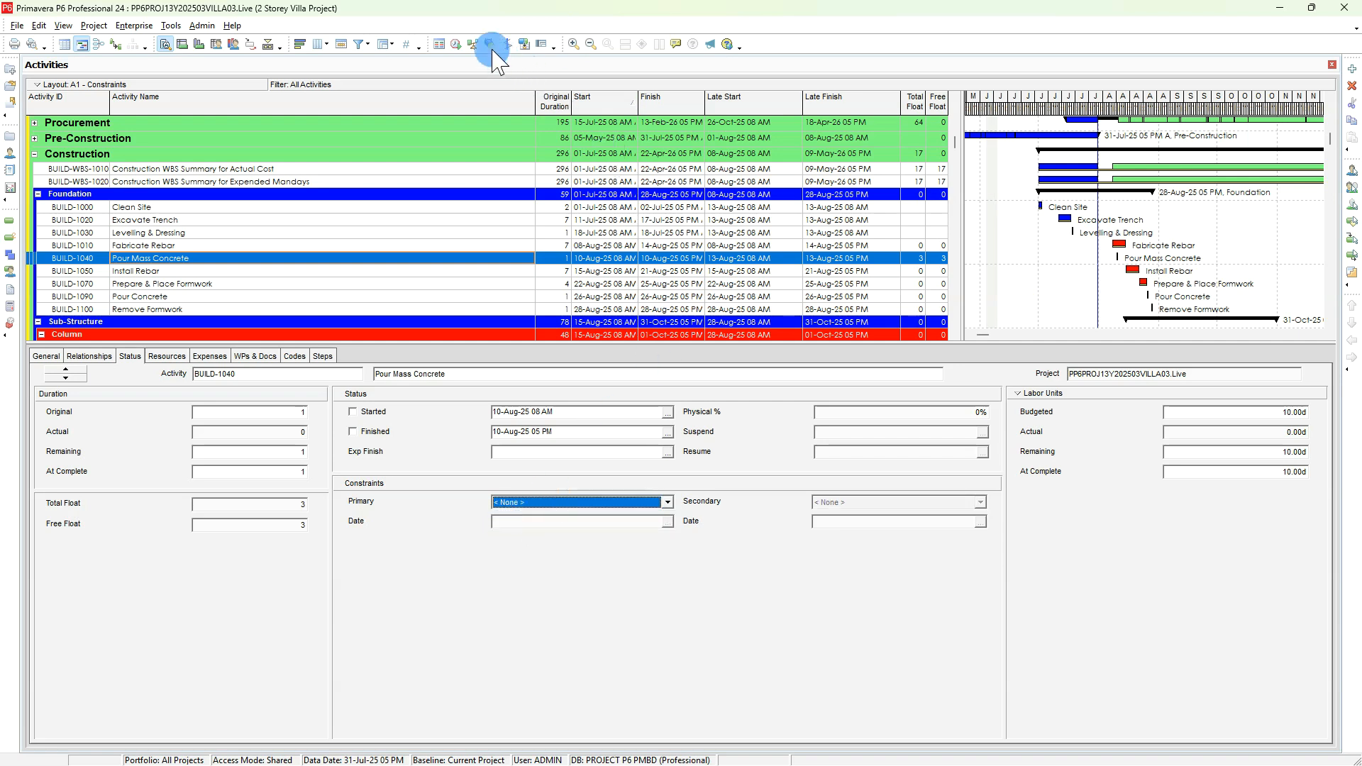
left_click(451, 45)
left_click(831, 311)
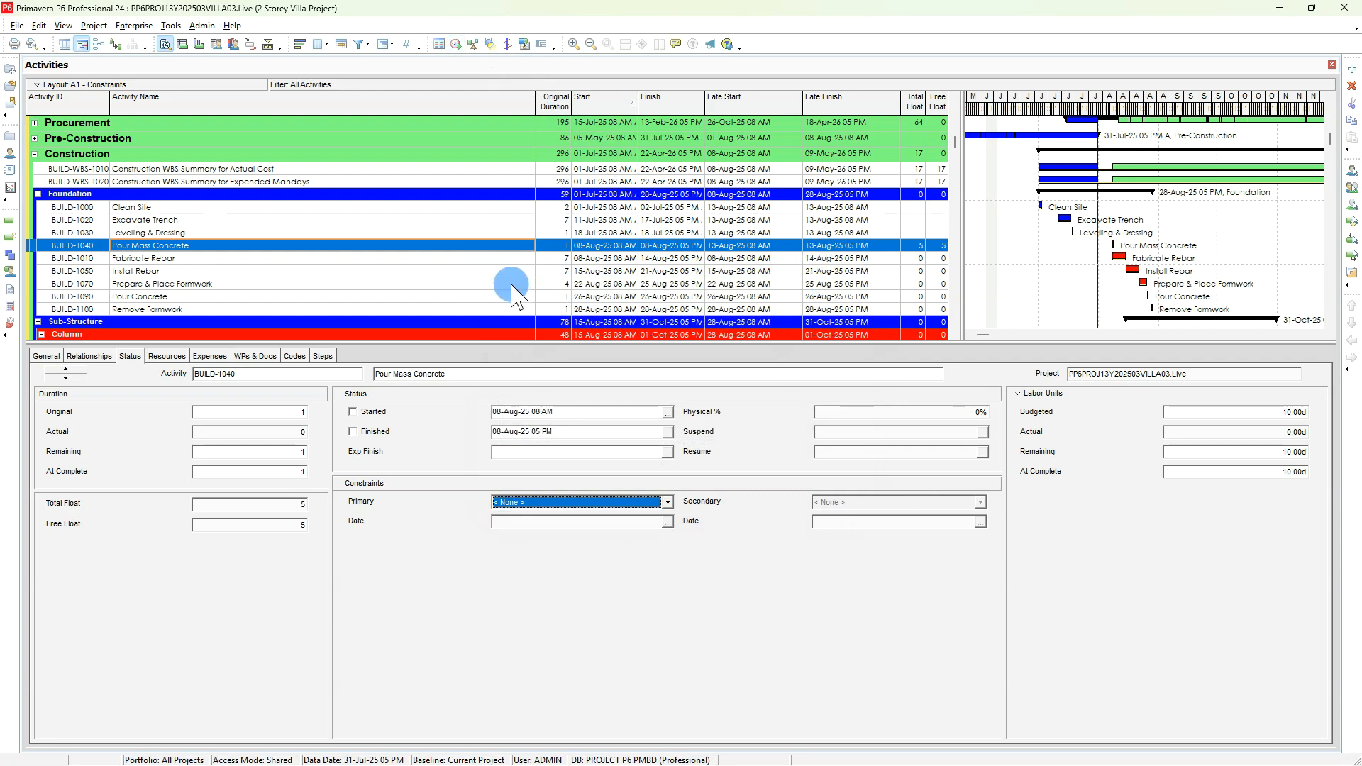
- Try a primary Start On or After constraint dated 20-Aug-25 08 AM on Install Rebar, then remove it
left_click(138, 272)
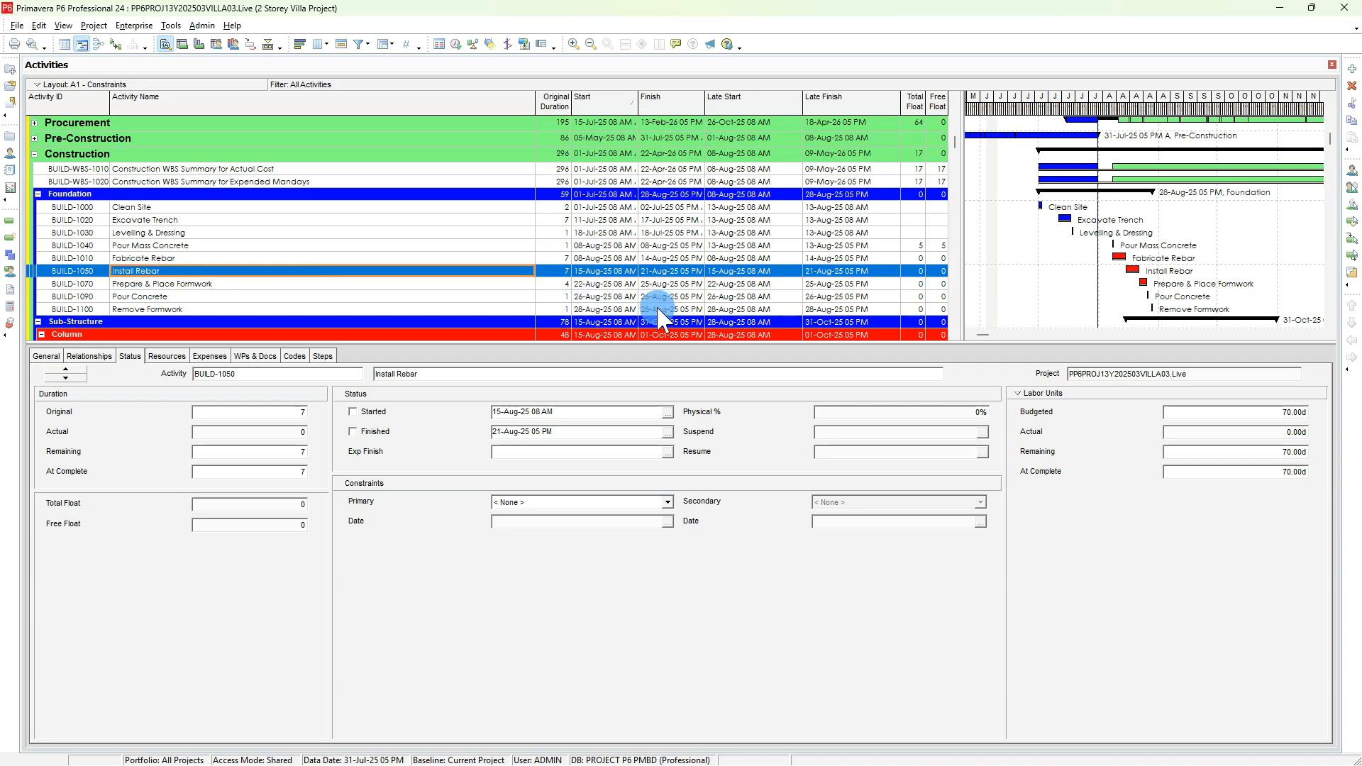
left_click(584, 502)
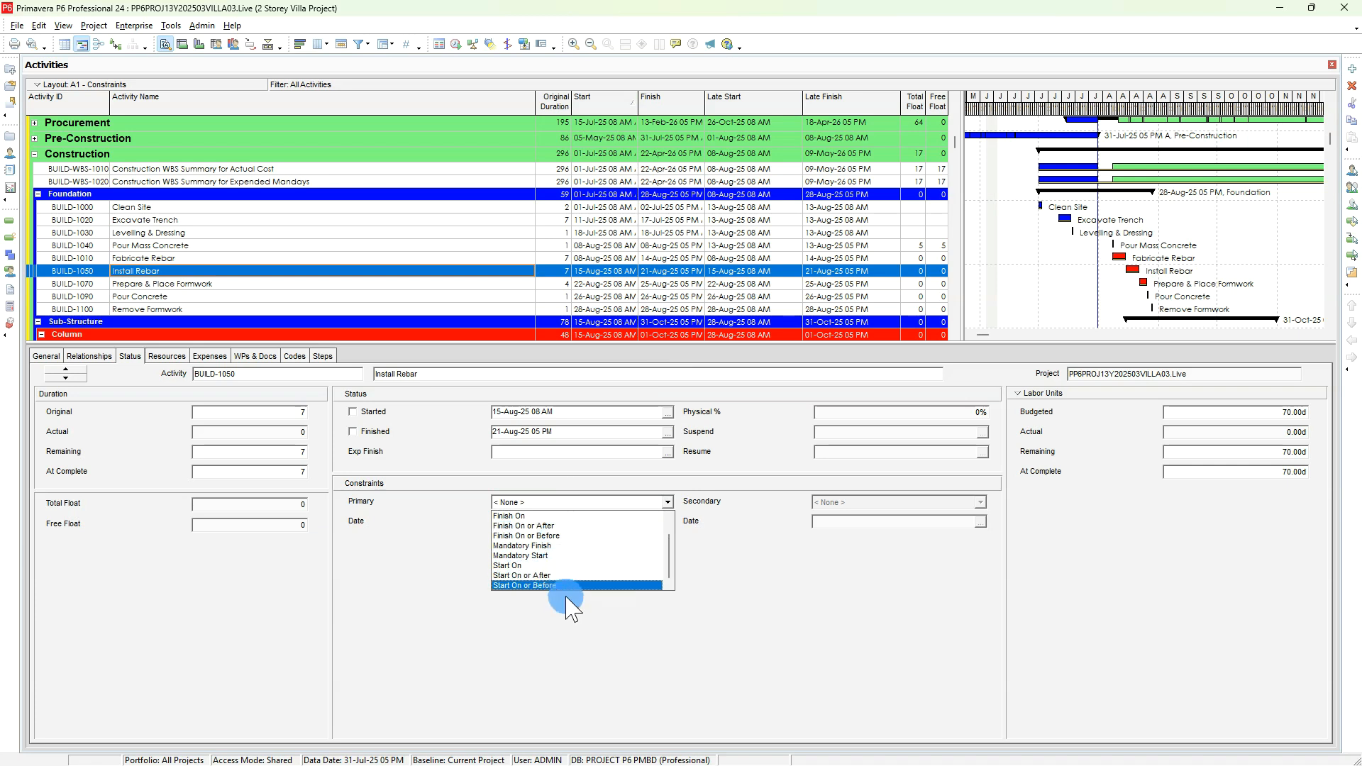
scroll(560, 585, "down", 1)
left_click(539, 576)
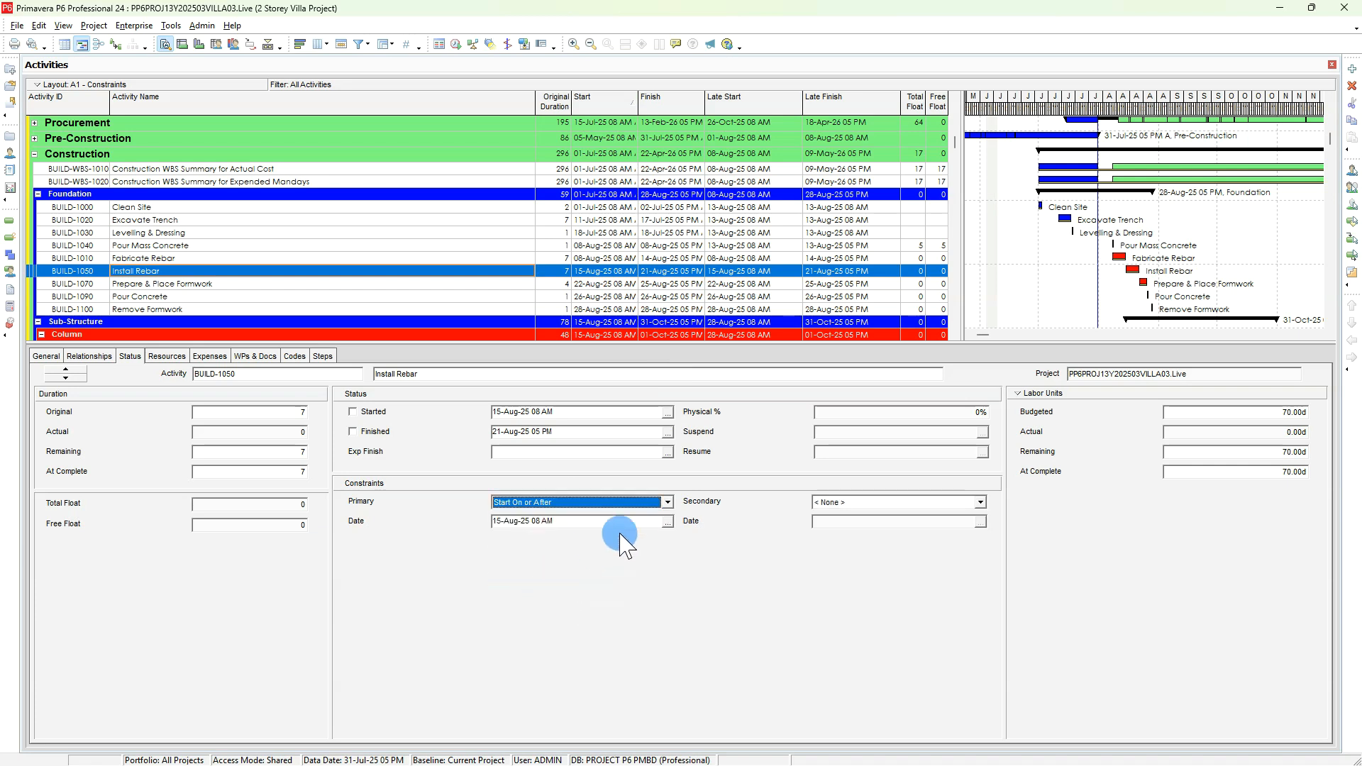
left_click(663, 522)
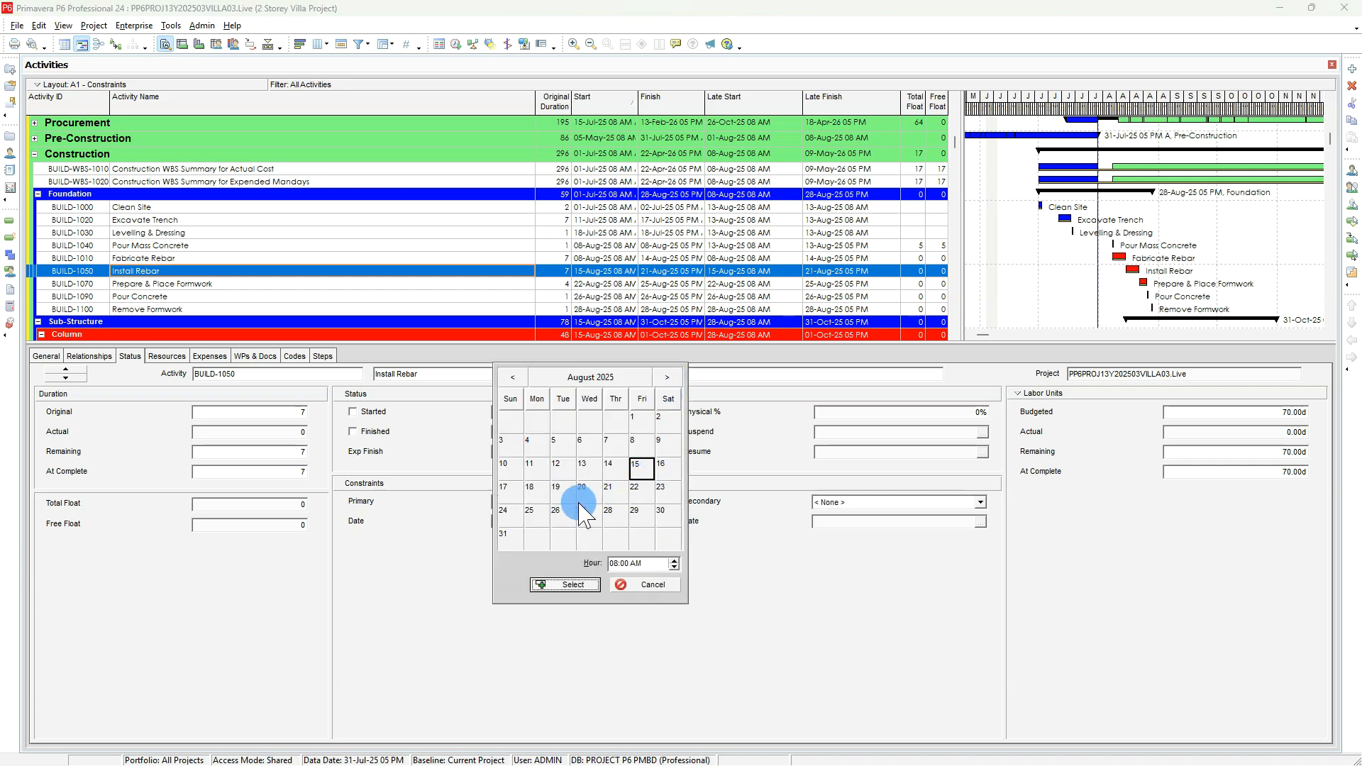
left_click(582, 488)
left_click(577, 585)
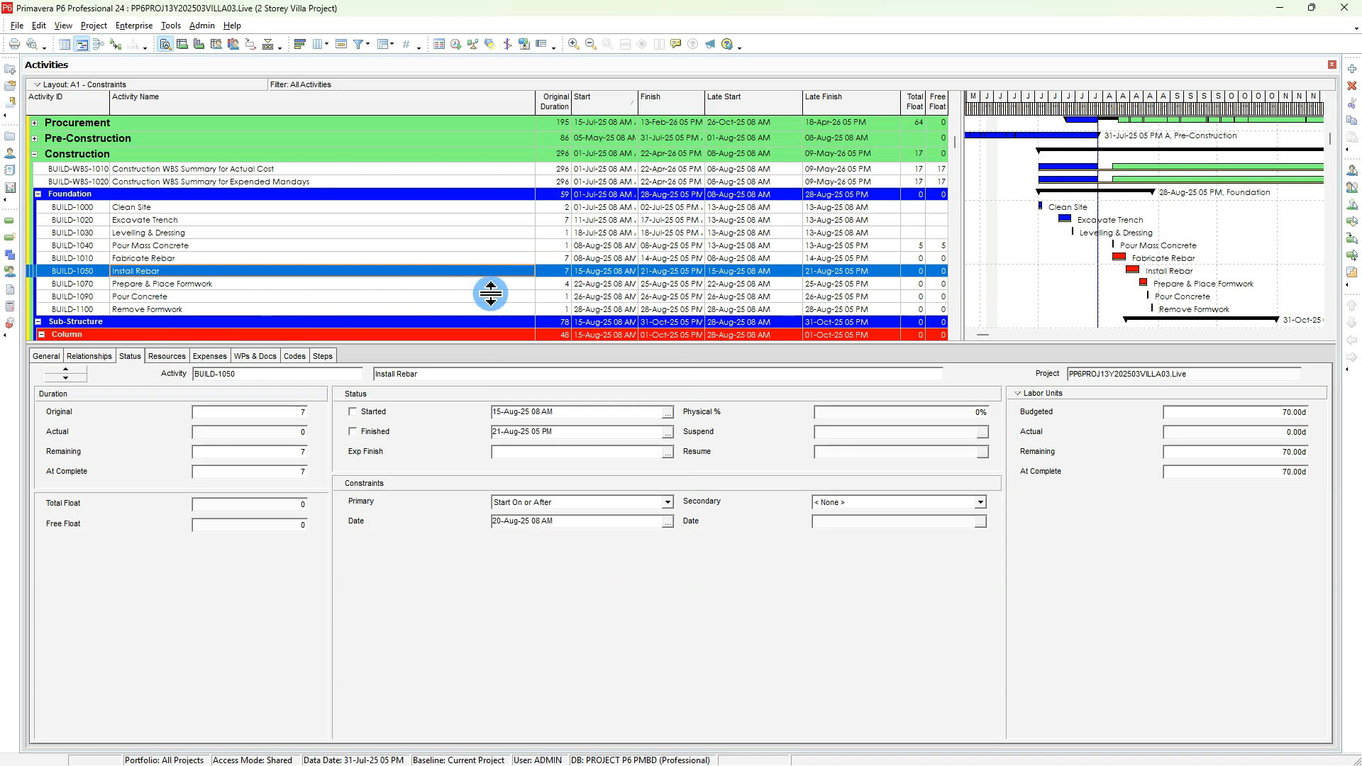
left_click(523, 503)
scroll(523, 525, "up", 3)
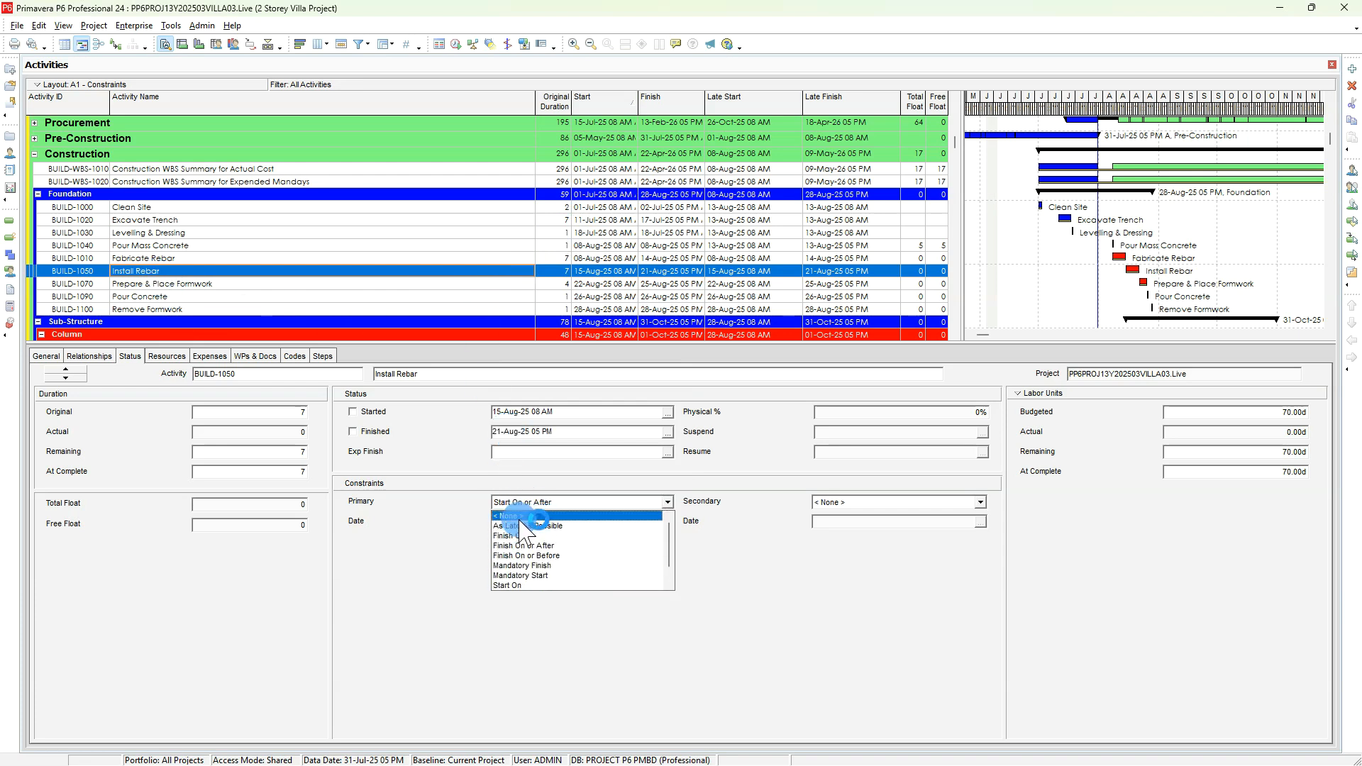
left_click(515, 512)
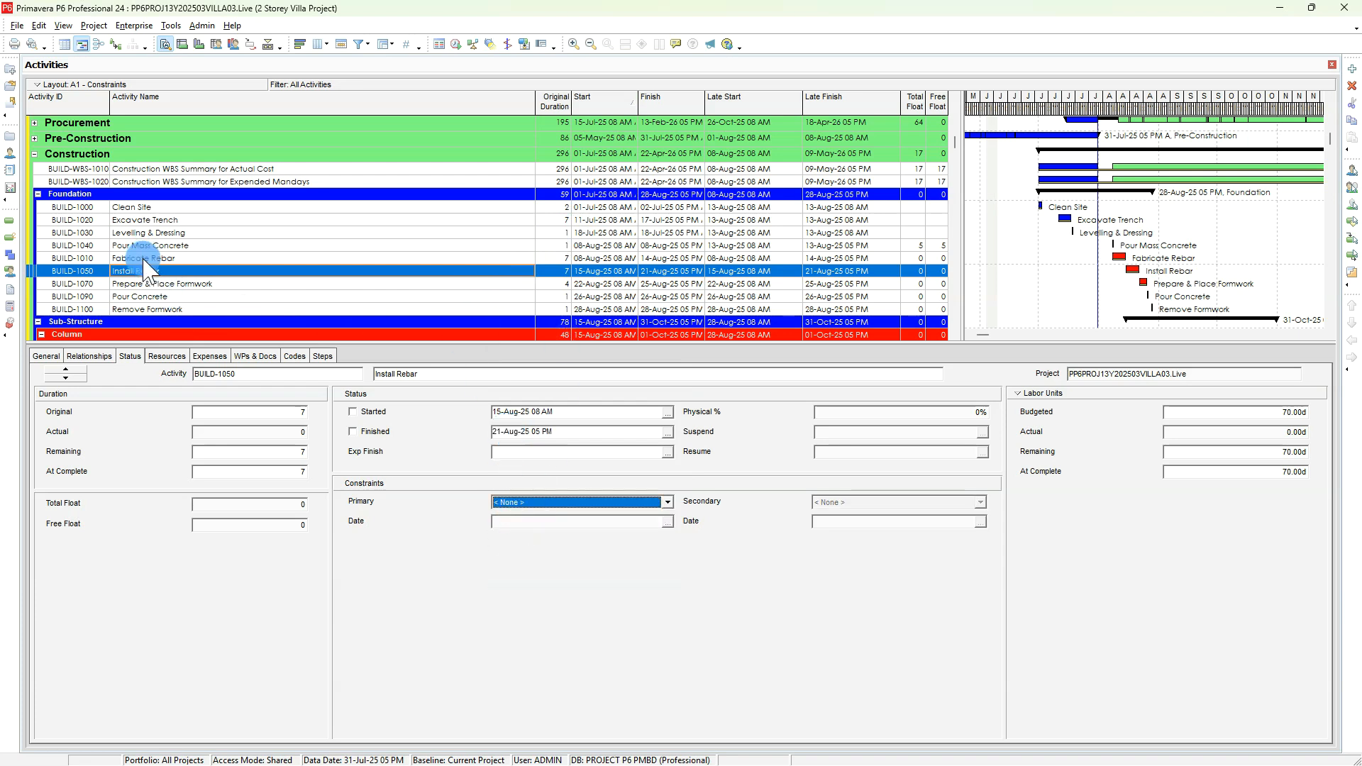
- Give Fabricate Rebar a primary Start On or After constraint dated 20-Aug-25 08 AM and reschedule the project
left_click(142, 259)
left_click(521, 502)
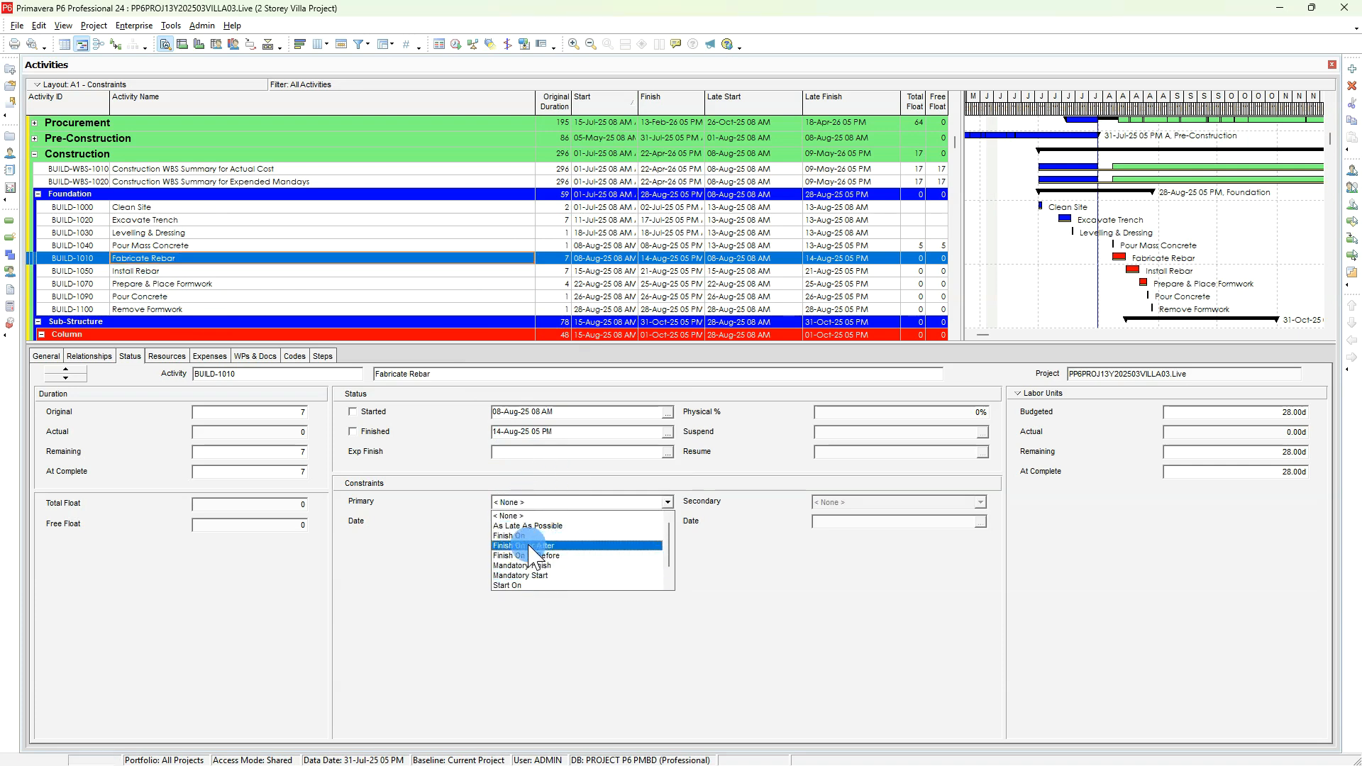
scroll(531, 585, "down", 1)
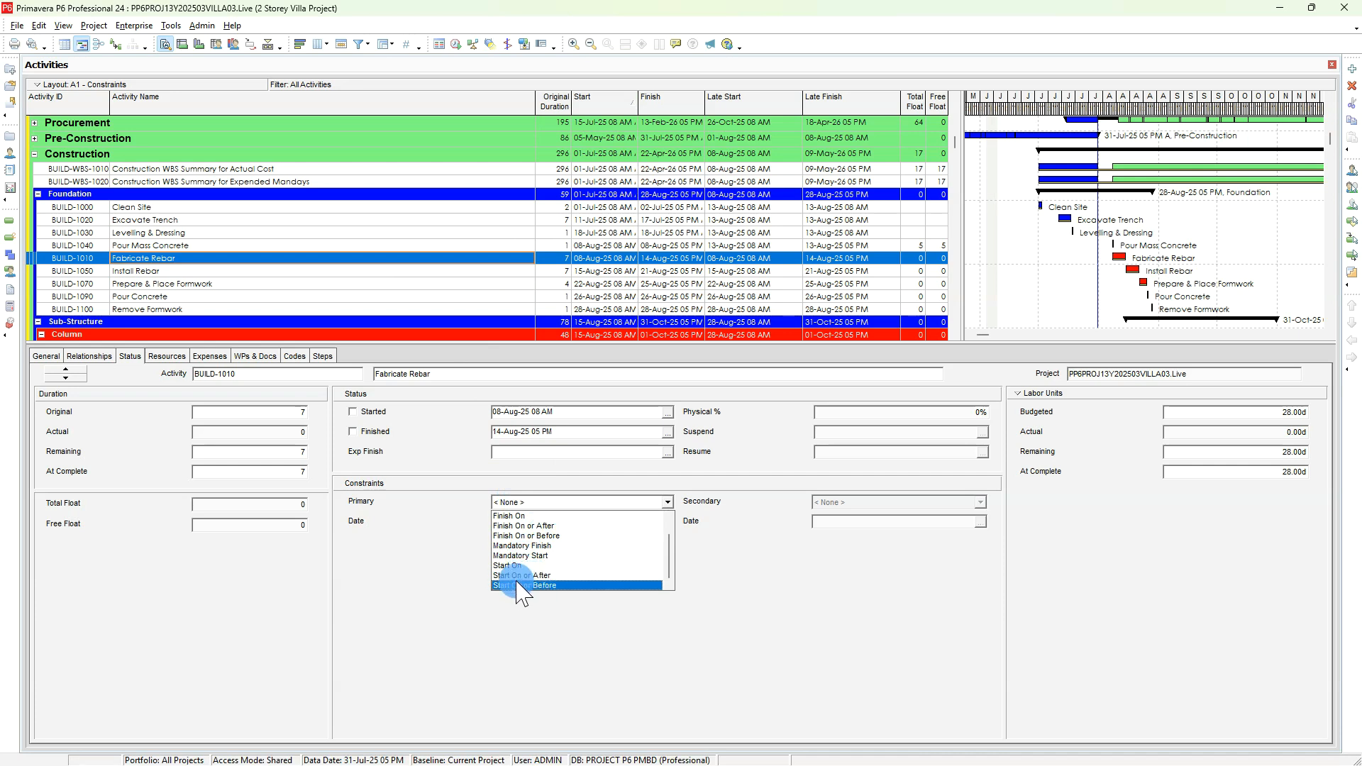
left_click(539, 576)
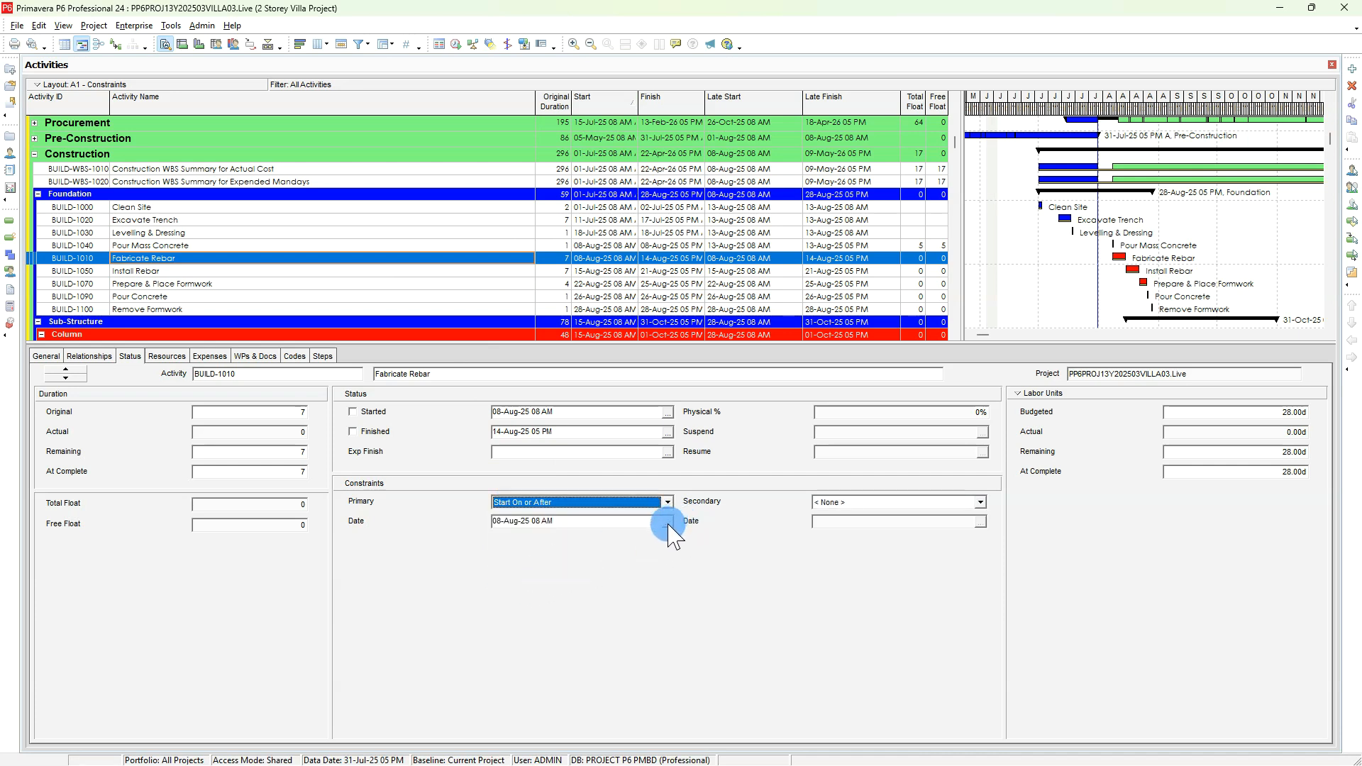
left_click(668, 523)
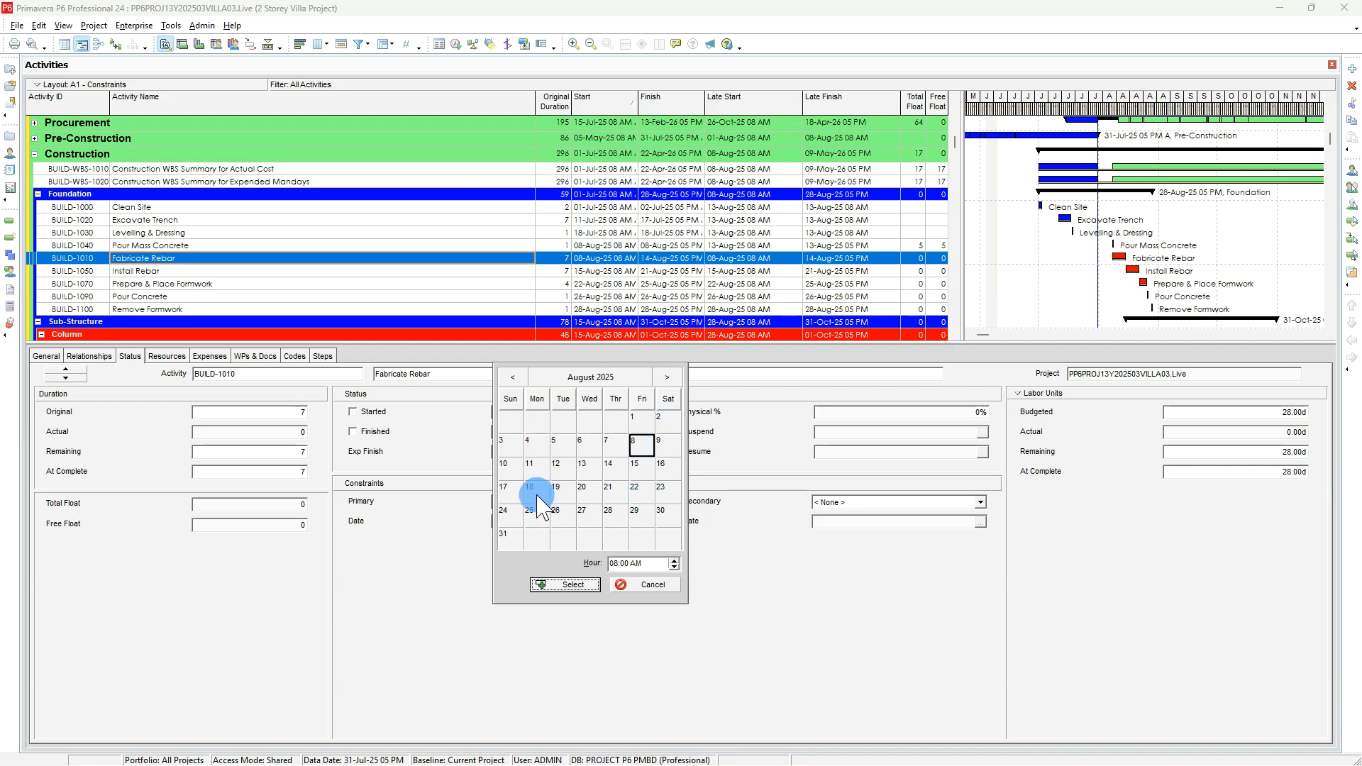
left_click(585, 491)
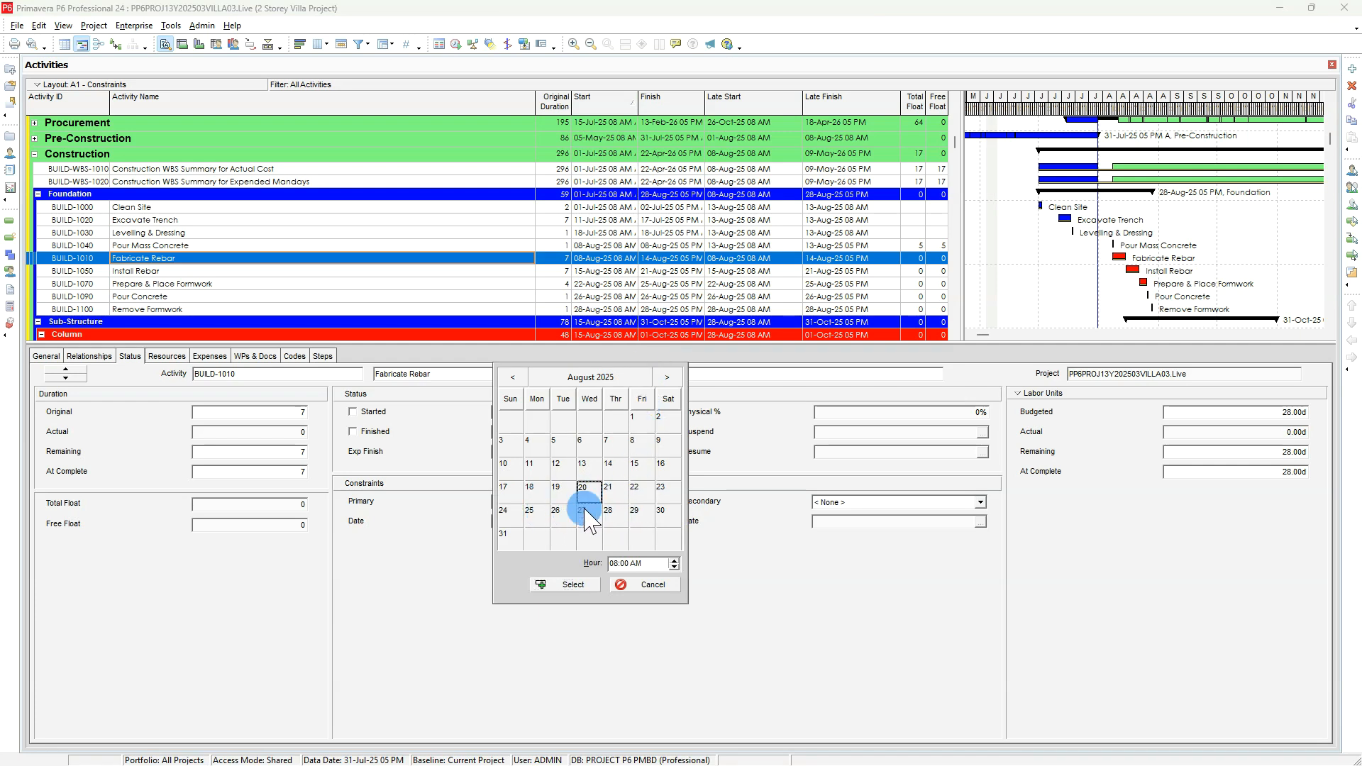
left_click(573, 586)
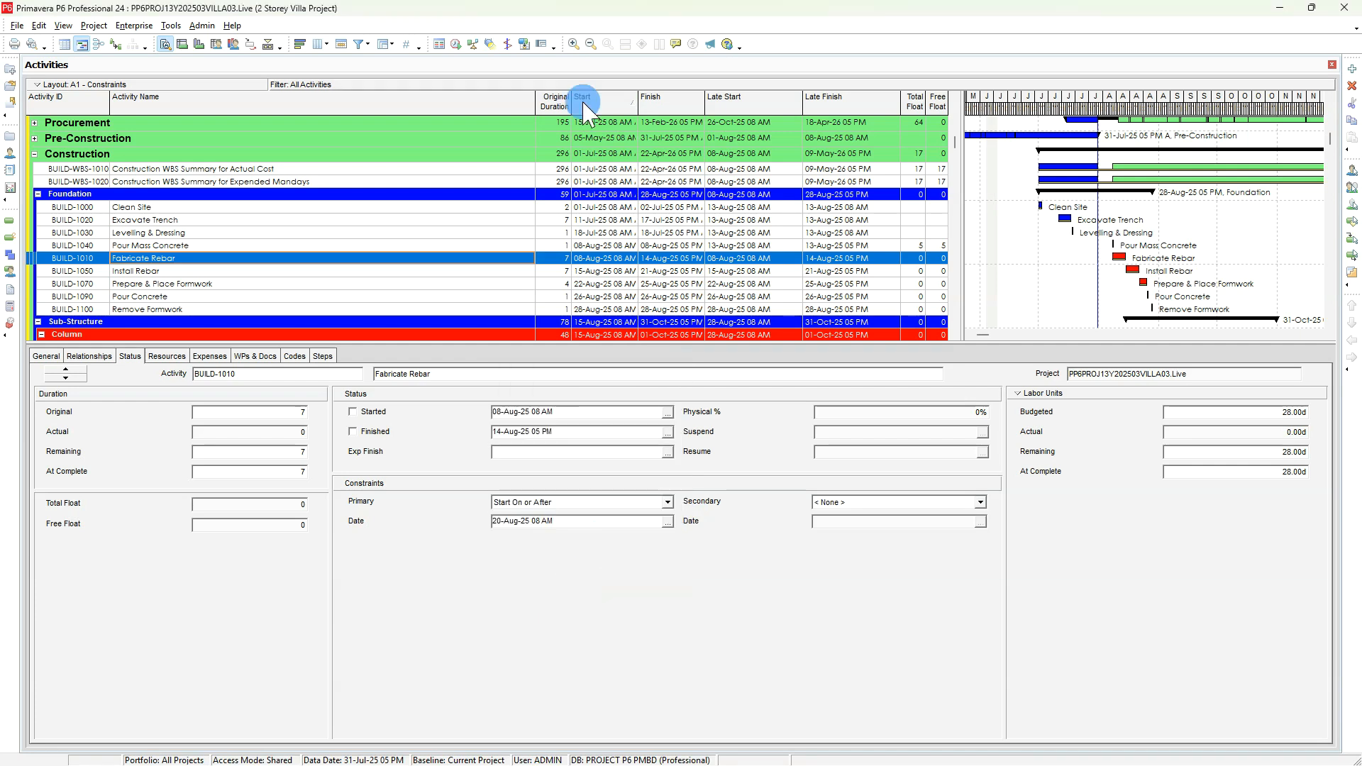
left_click(457, 45)
left_click(809, 340)
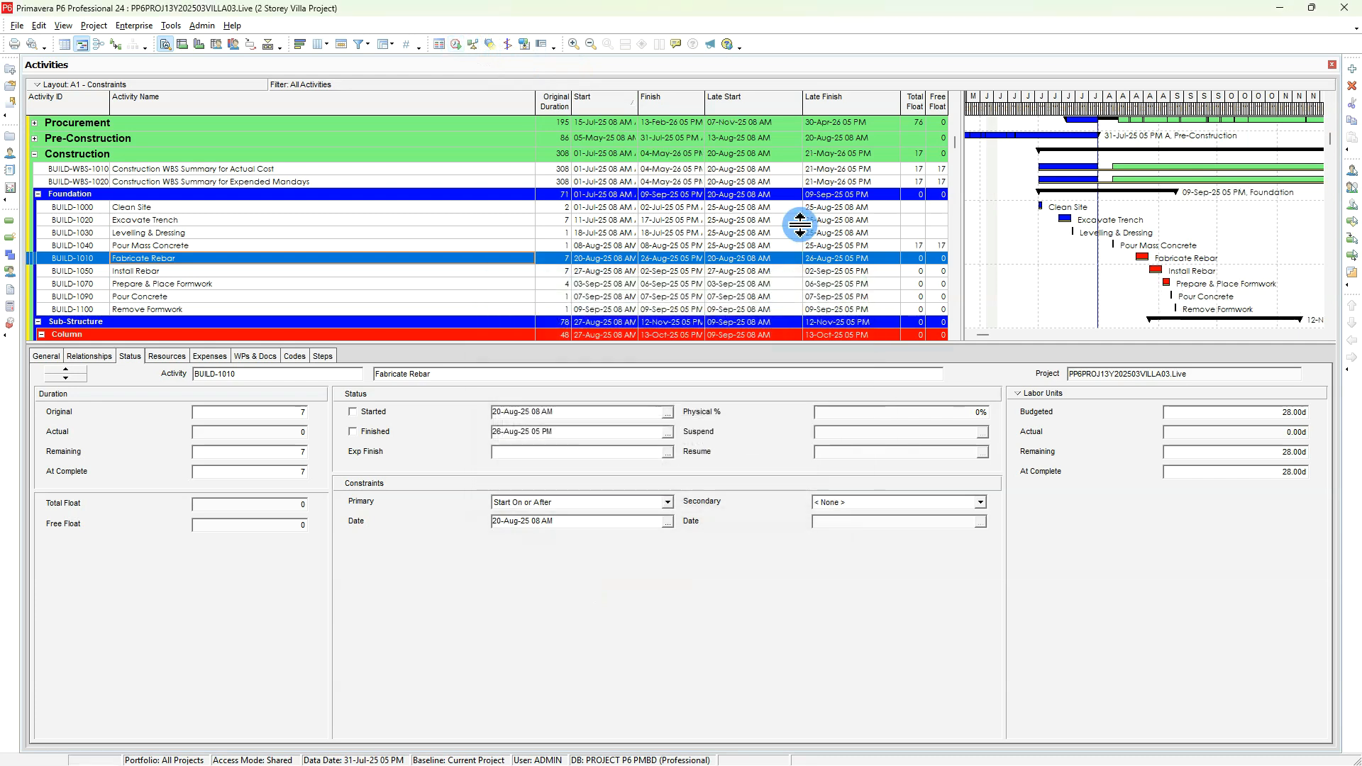
- Remove the primary constraint from Fabricate Rebar and reschedule the project
left_click(555, 506)
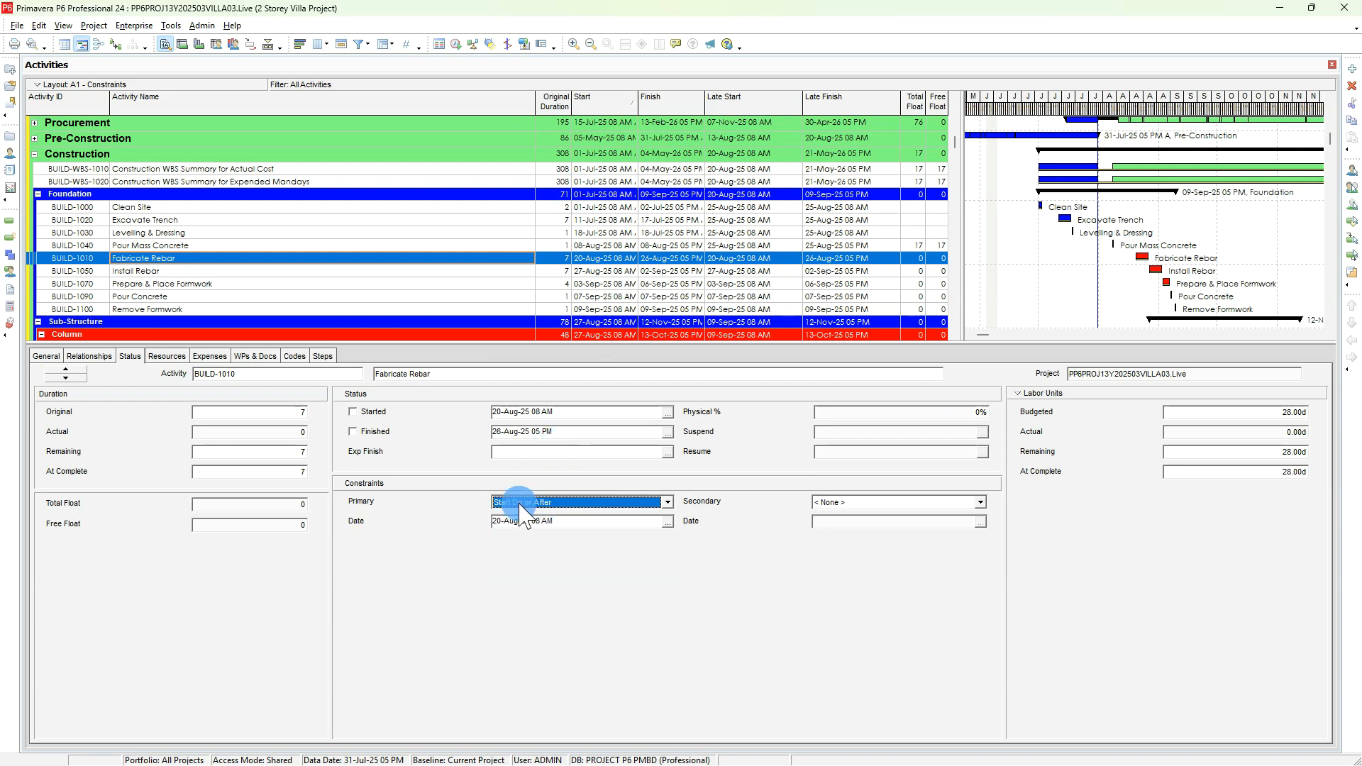
left_click(529, 505)
scroll(529, 529, "up", 3)
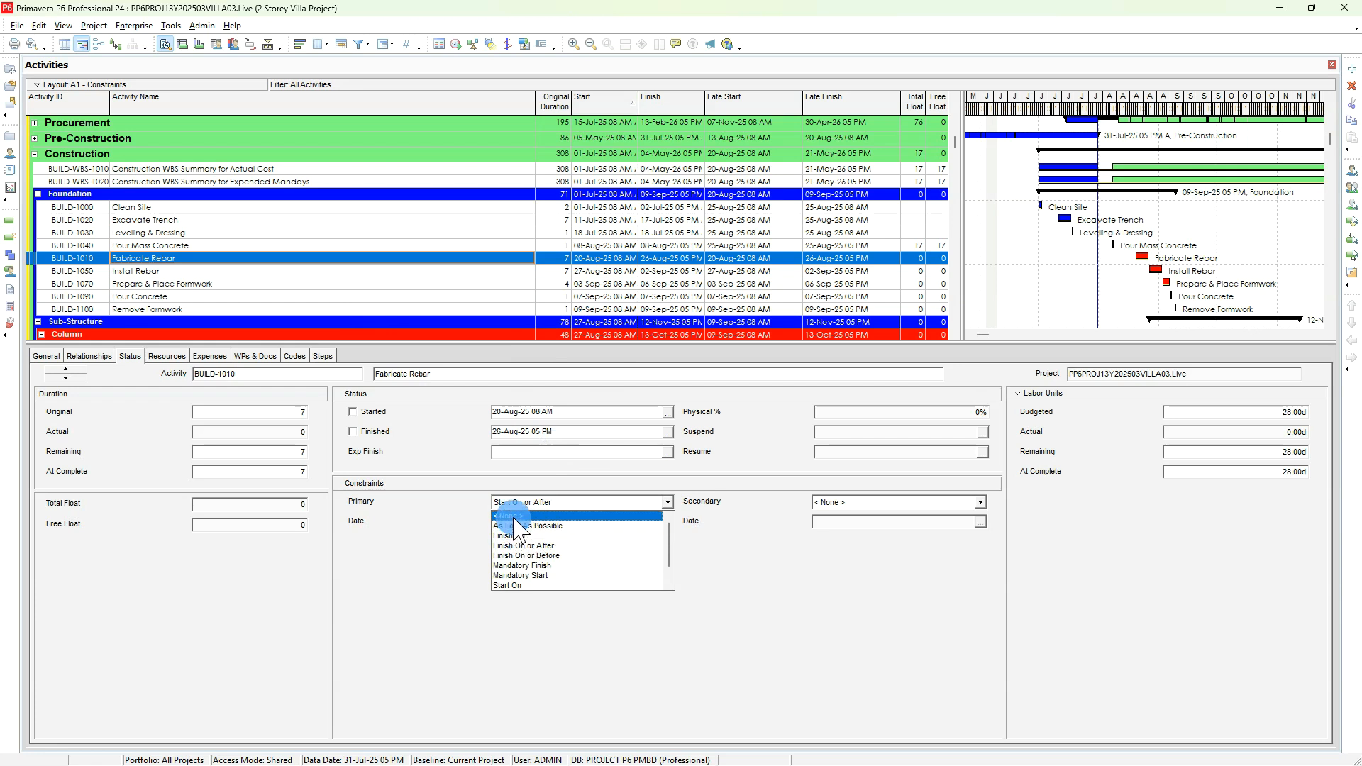
left_click(529, 518)
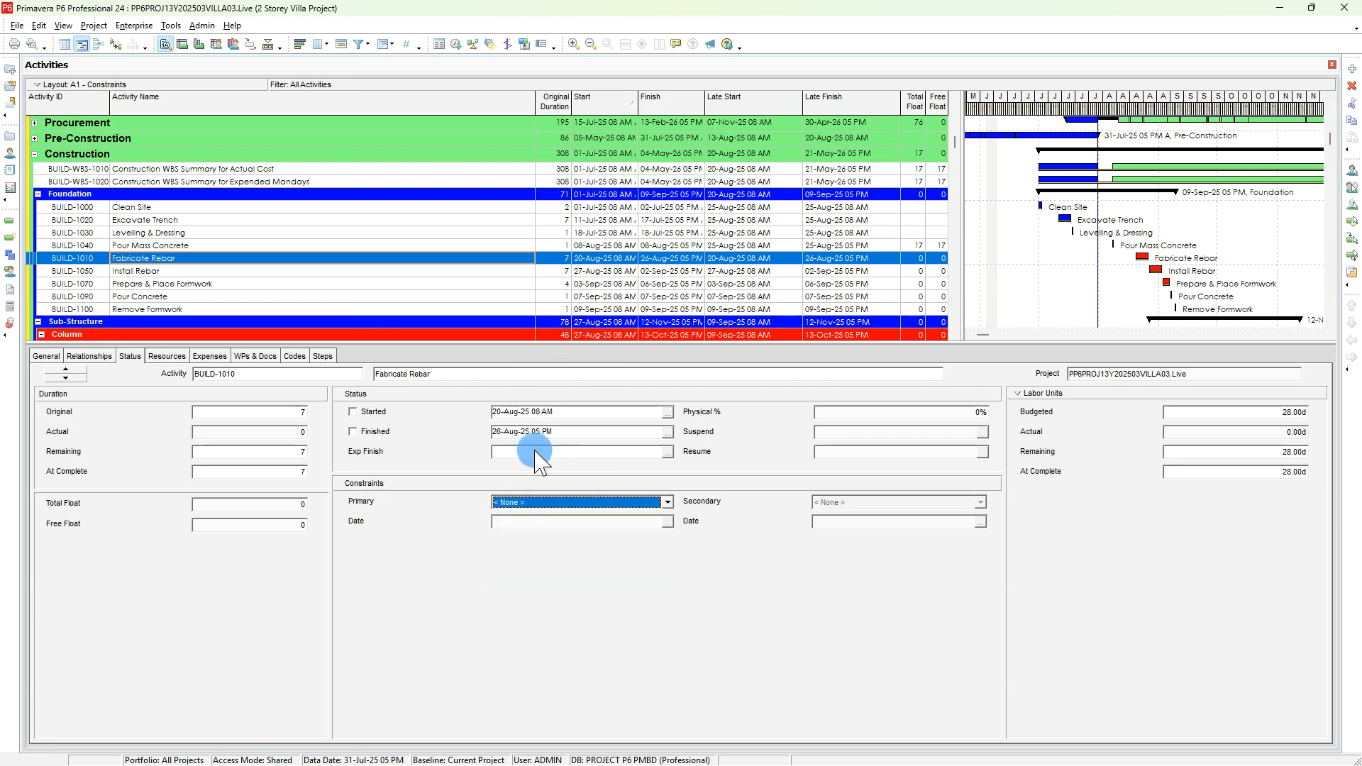
left_click(457, 44)
left_click(813, 339)
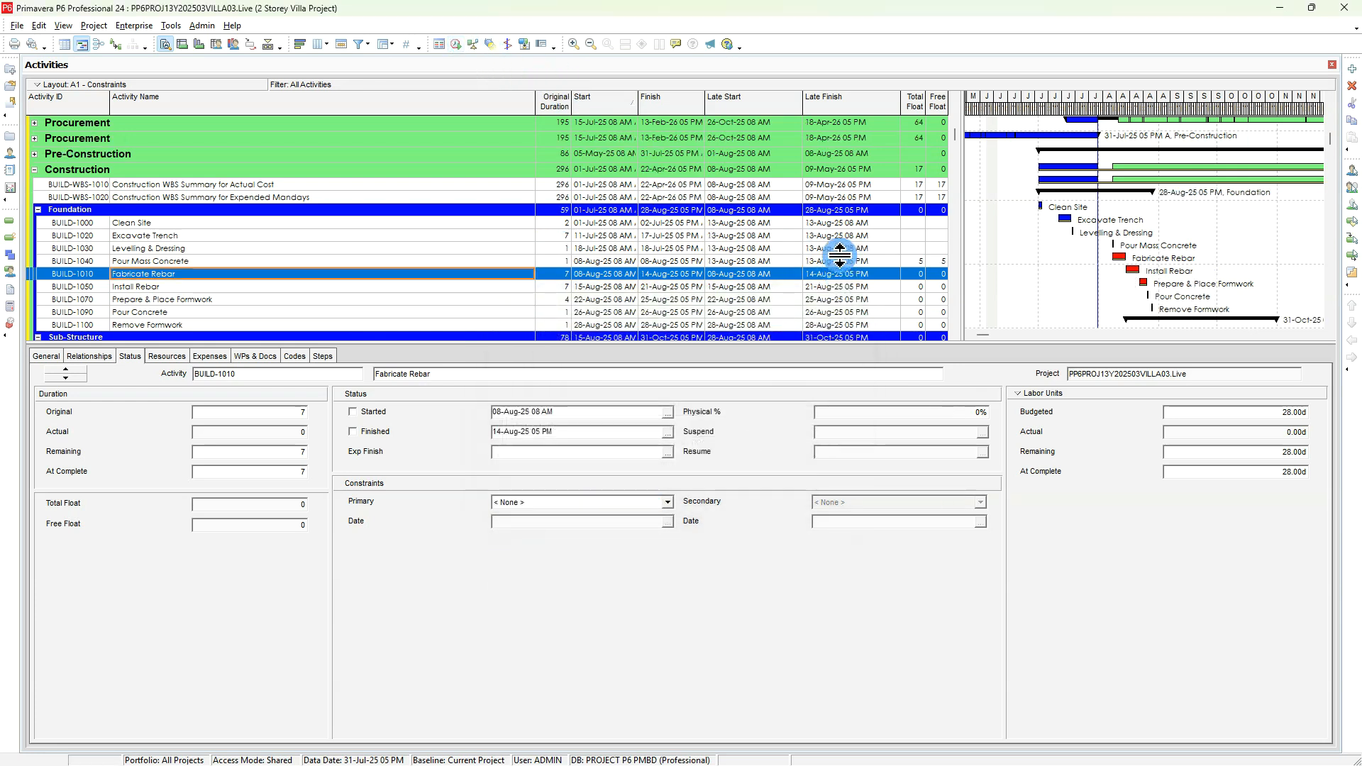
- Expand the Key Milestones group and compare the Foundation Completion milestone's dates with the Foundation and Sub-Structure activities
scroll(844, 262, "up", 2)
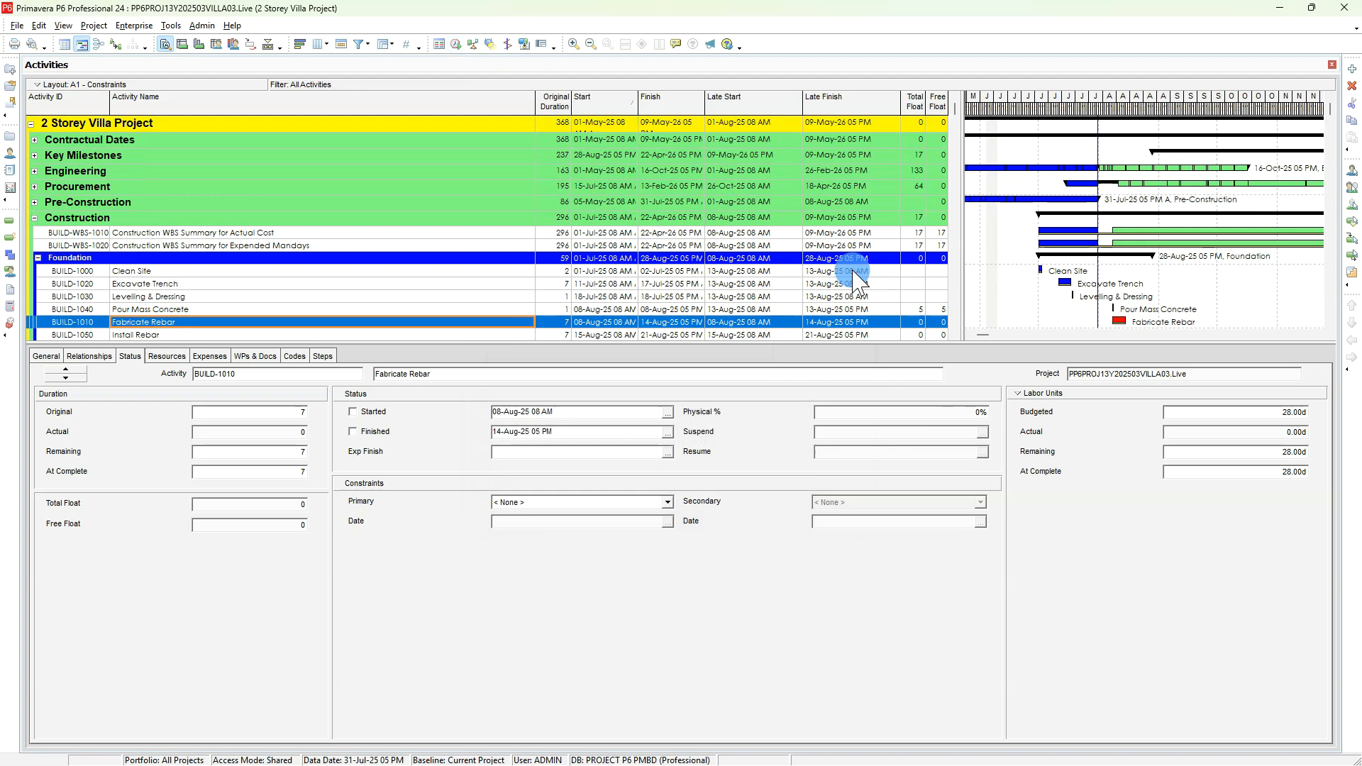
left_click(36, 158)
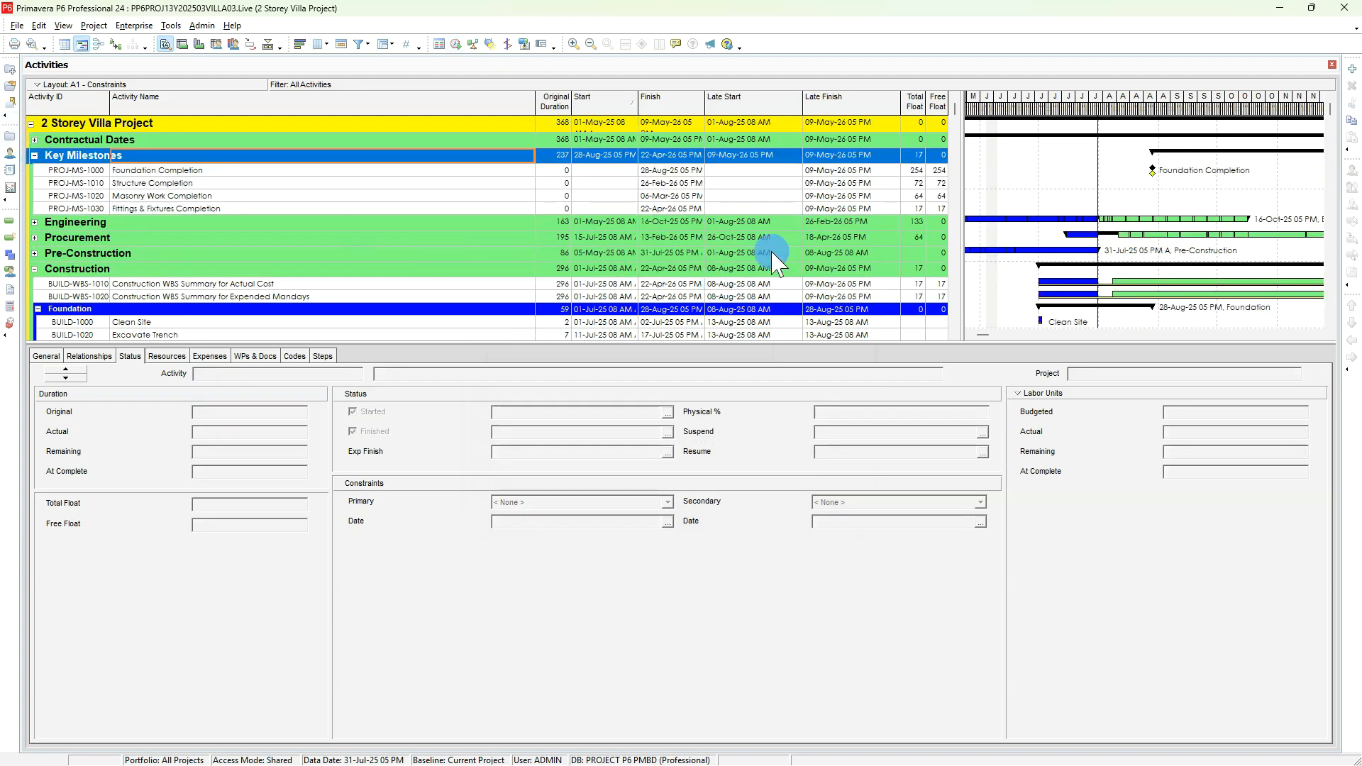
left_click(837, 173)
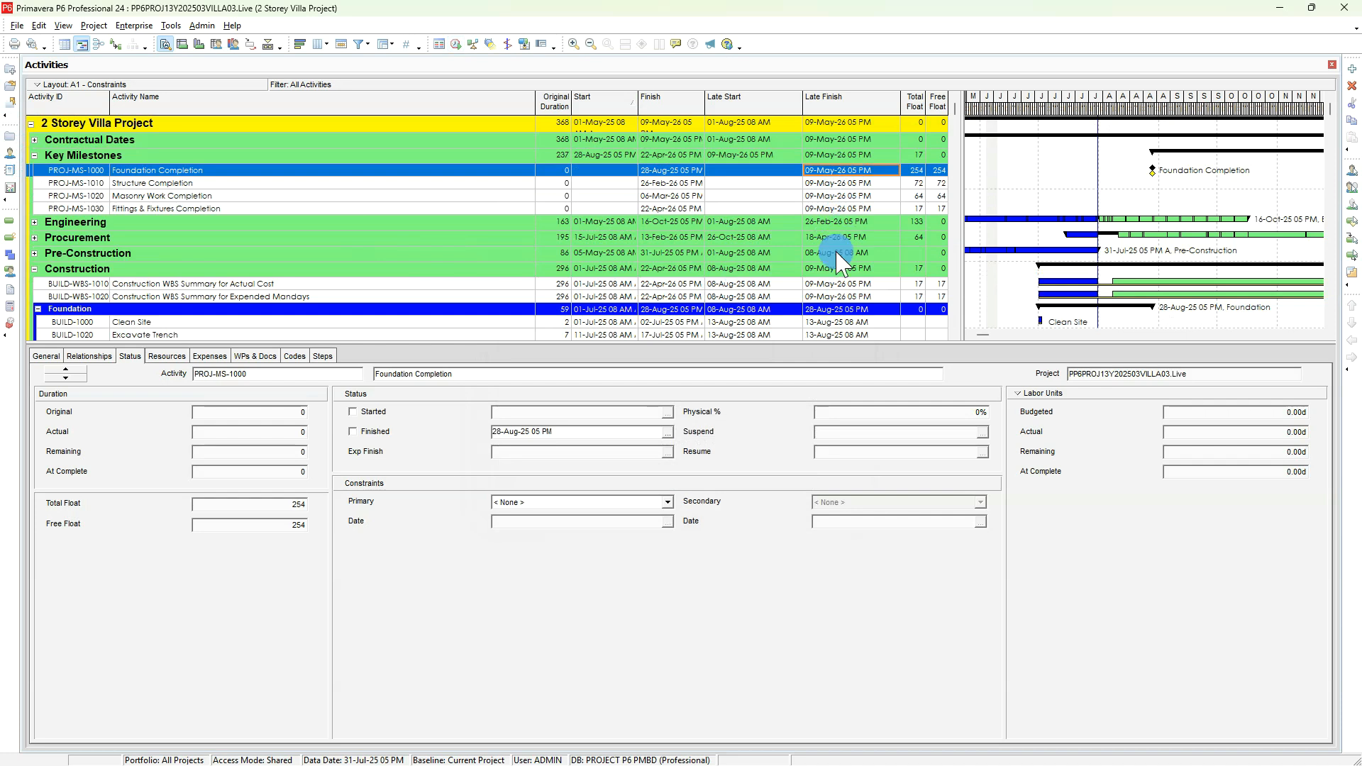
scroll(206, 227, "down", 2)
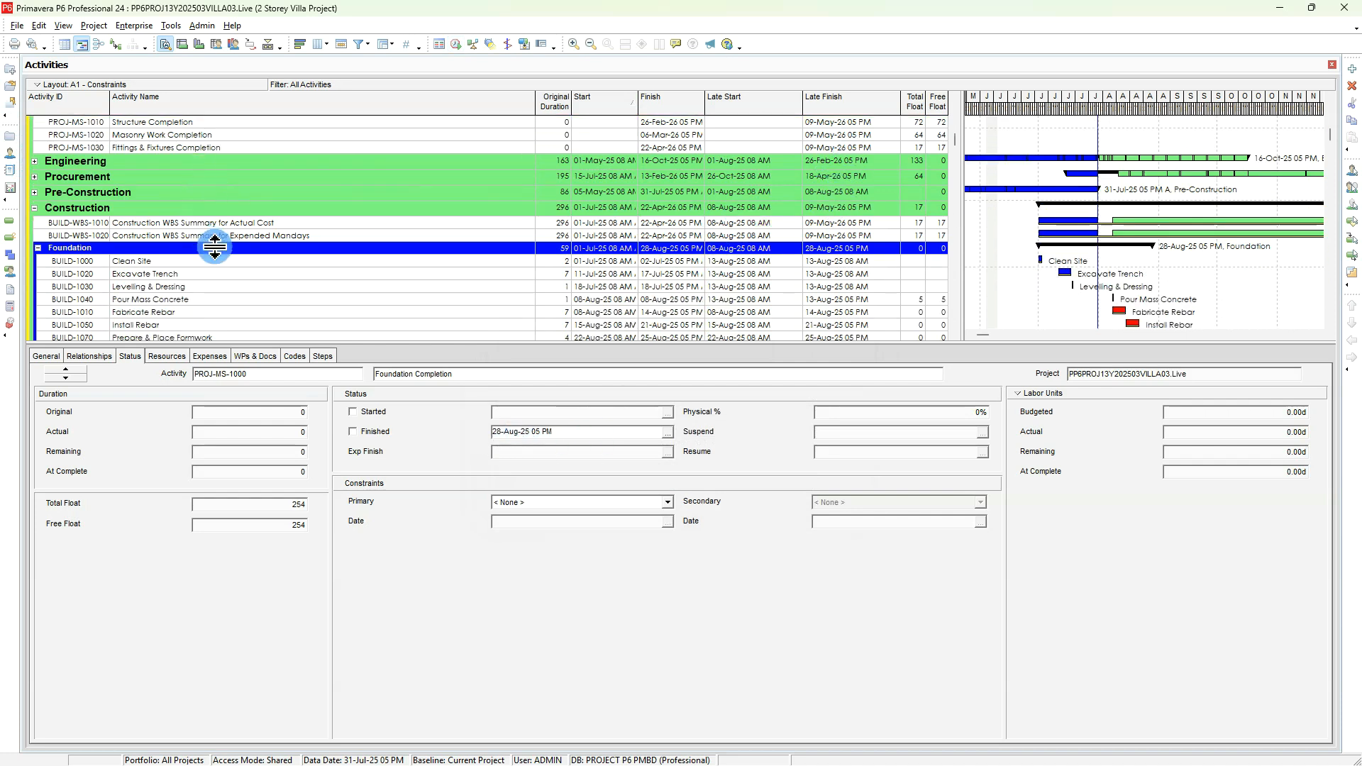
scroll(1181, 281, "down", 1)
scroll(1181, 280, "down", 1)
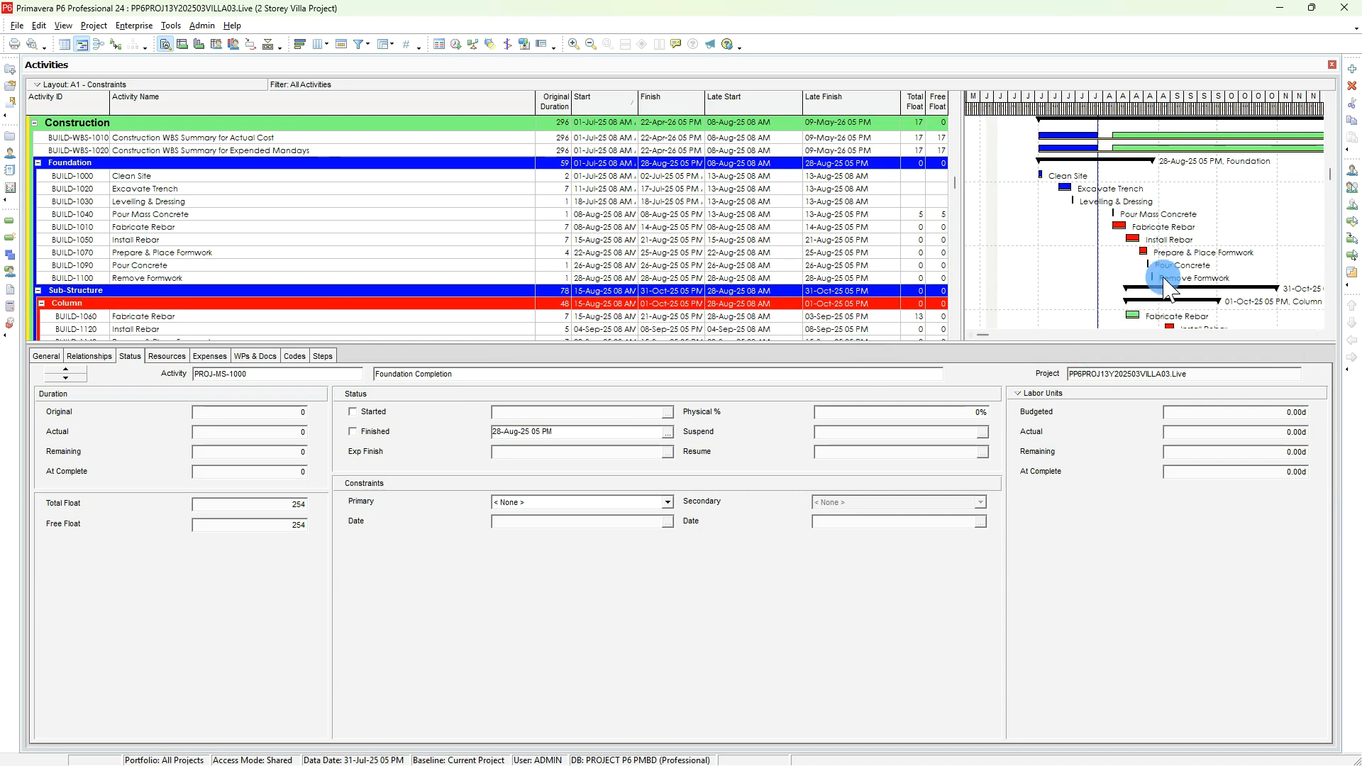
scroll(1167, 284, "down", 5)
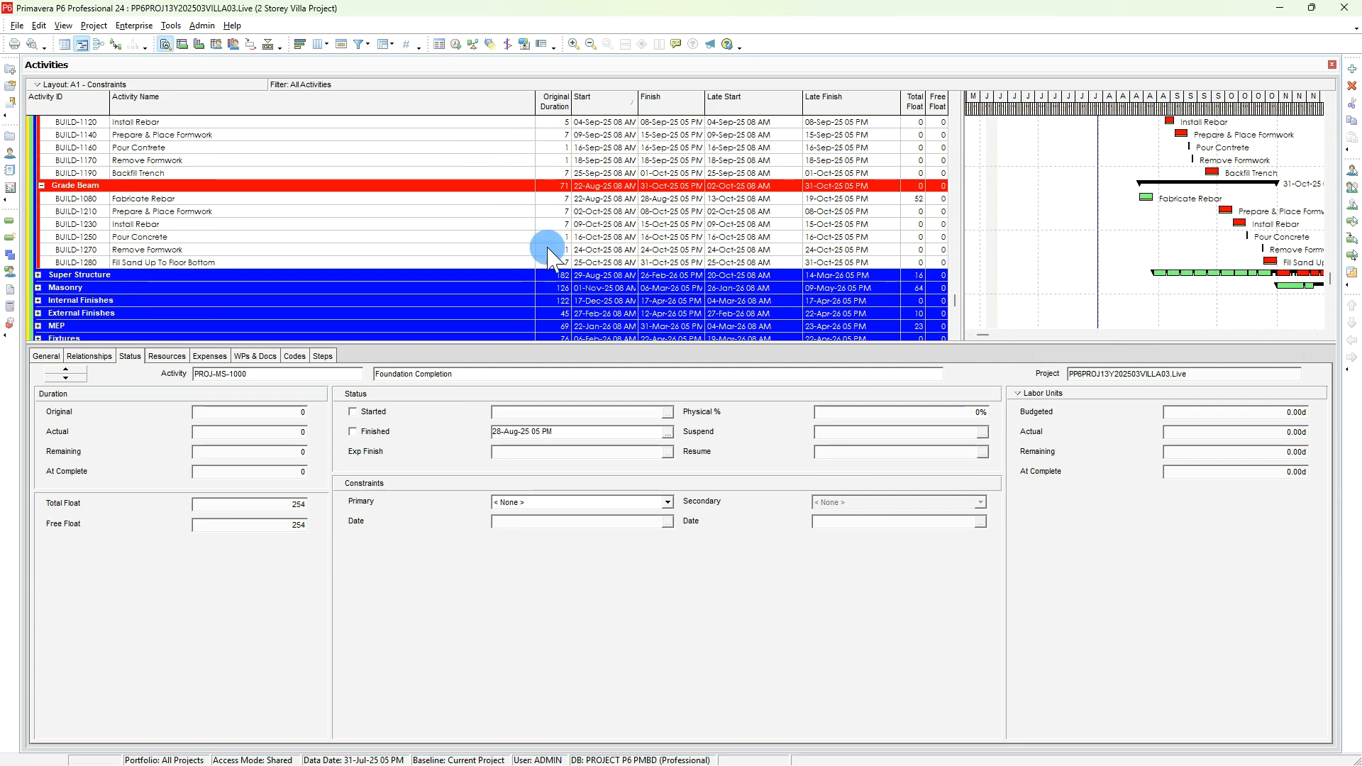
- Expand the Masonry group and examine its activities' late dates, float and Gantt bars against the key milestones
left_click(39, 288)
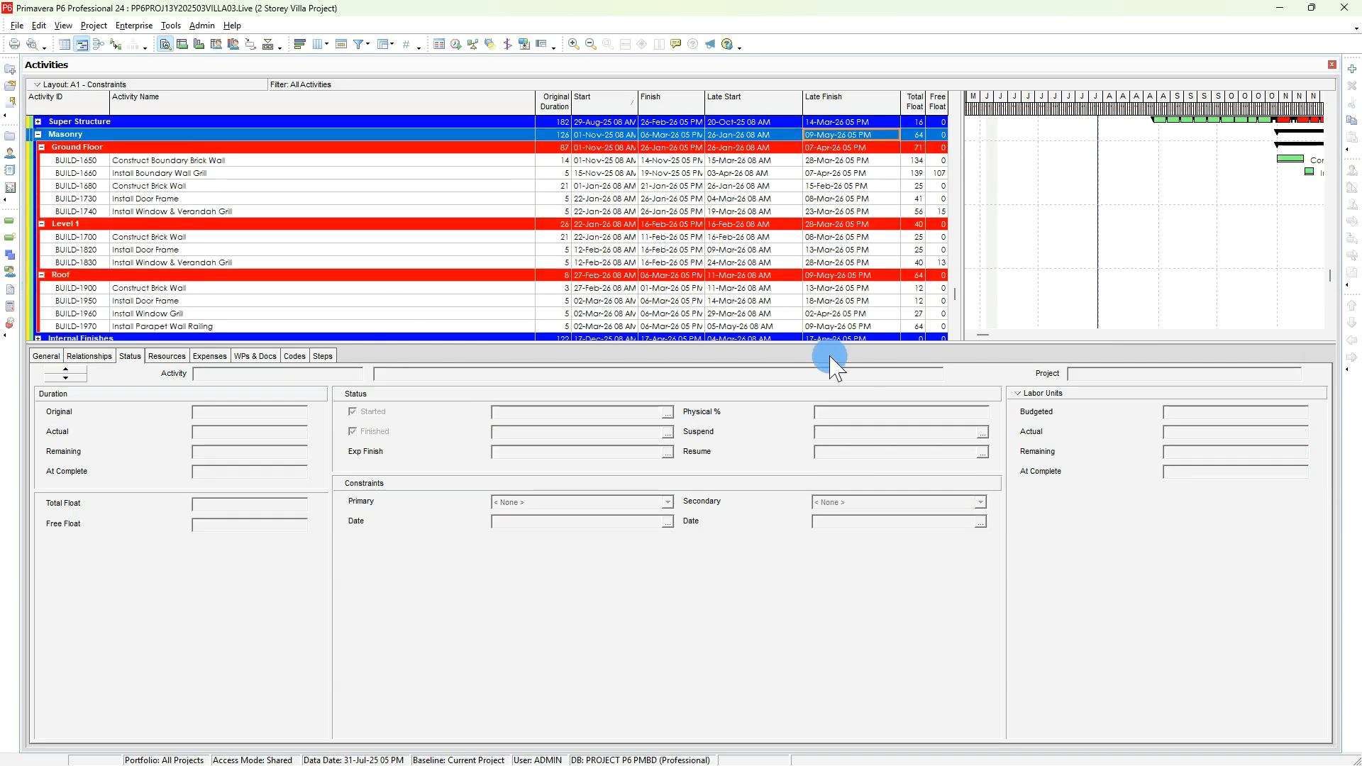
left_click_drag(1168, 97, 958, 111)
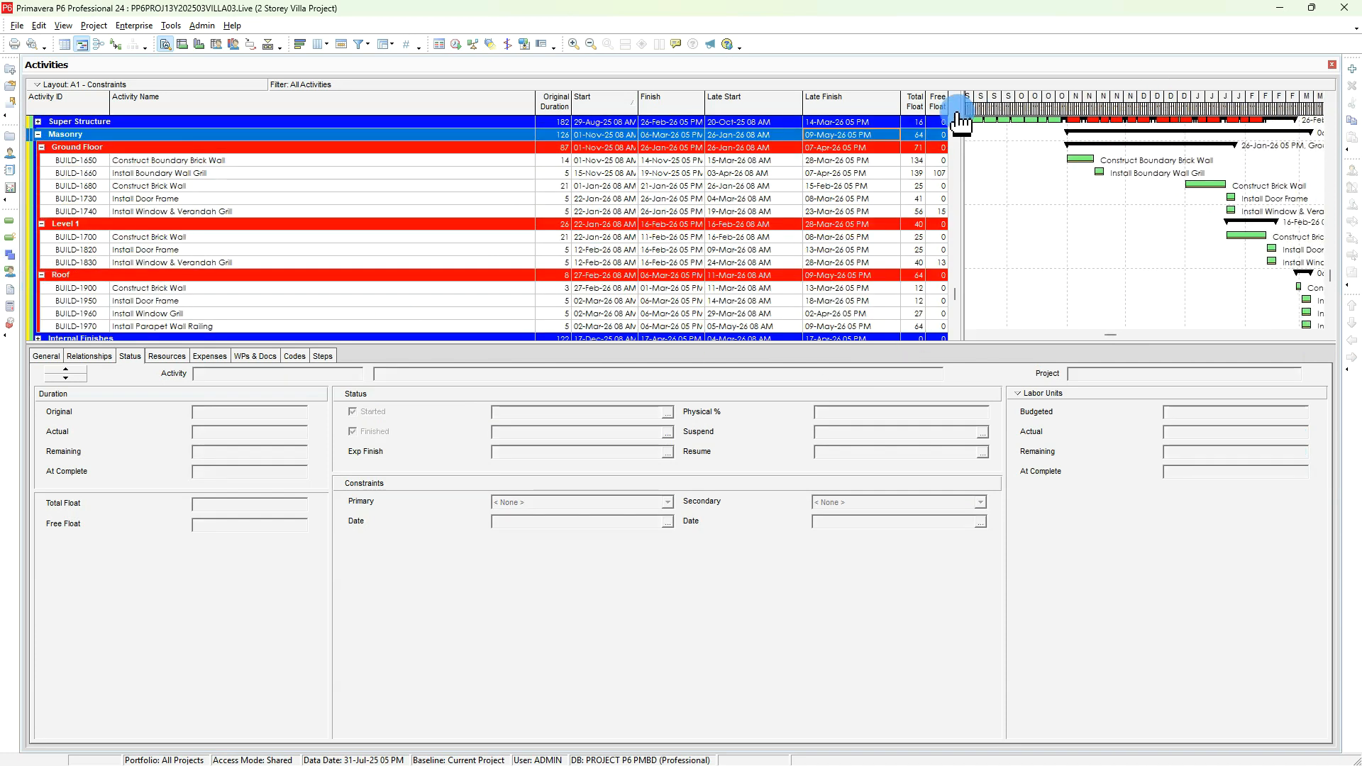
scroll(1209, 214, "down", 3)
scroll(1189, 213, "down", 1)
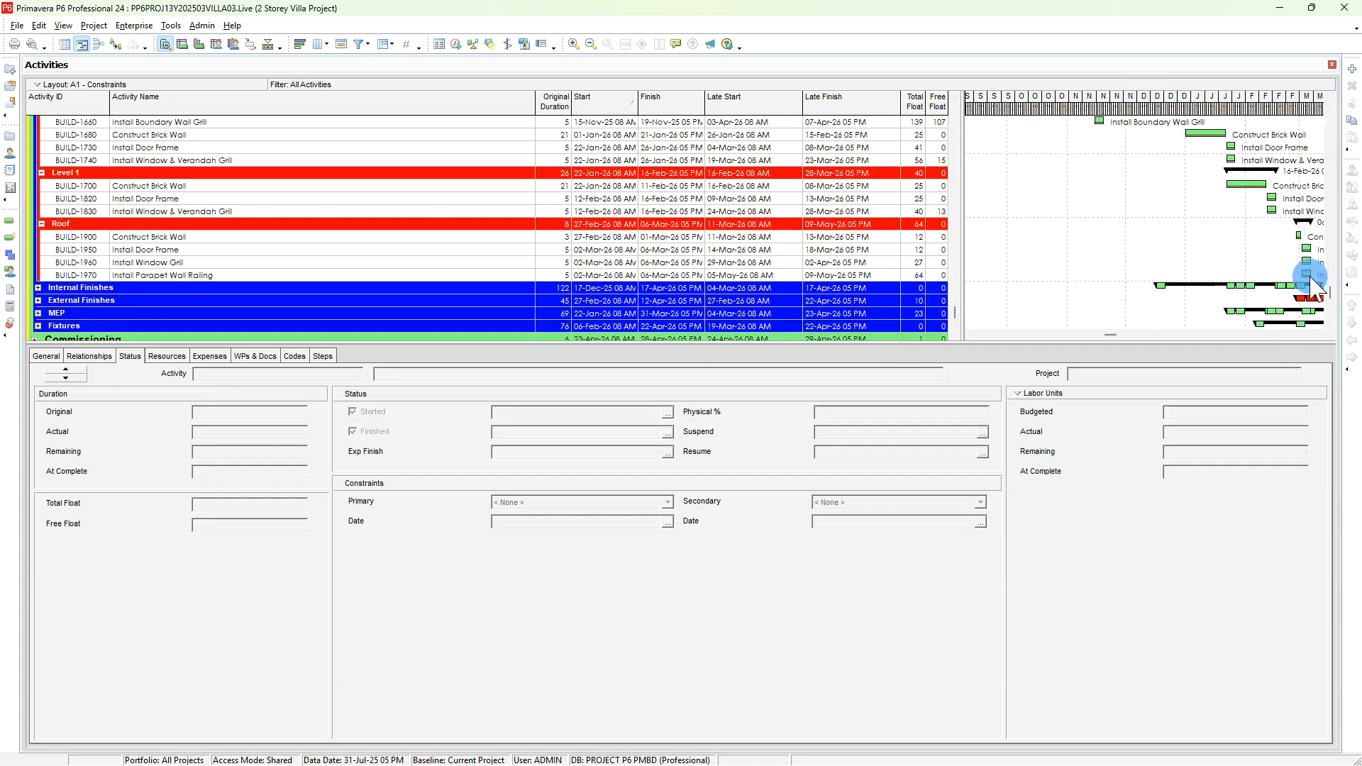
scroll(1271, 220, "up", 20)
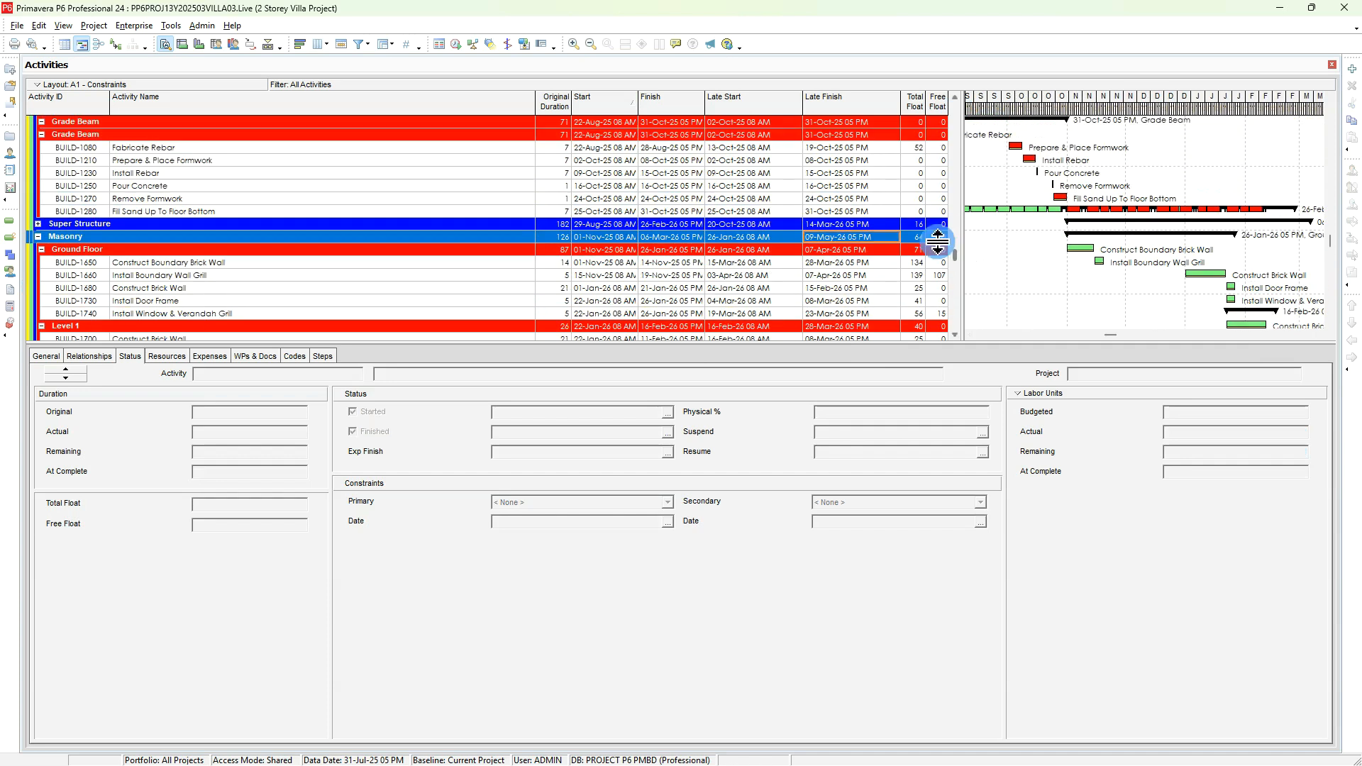
scroll(498, 218, "up", 8)
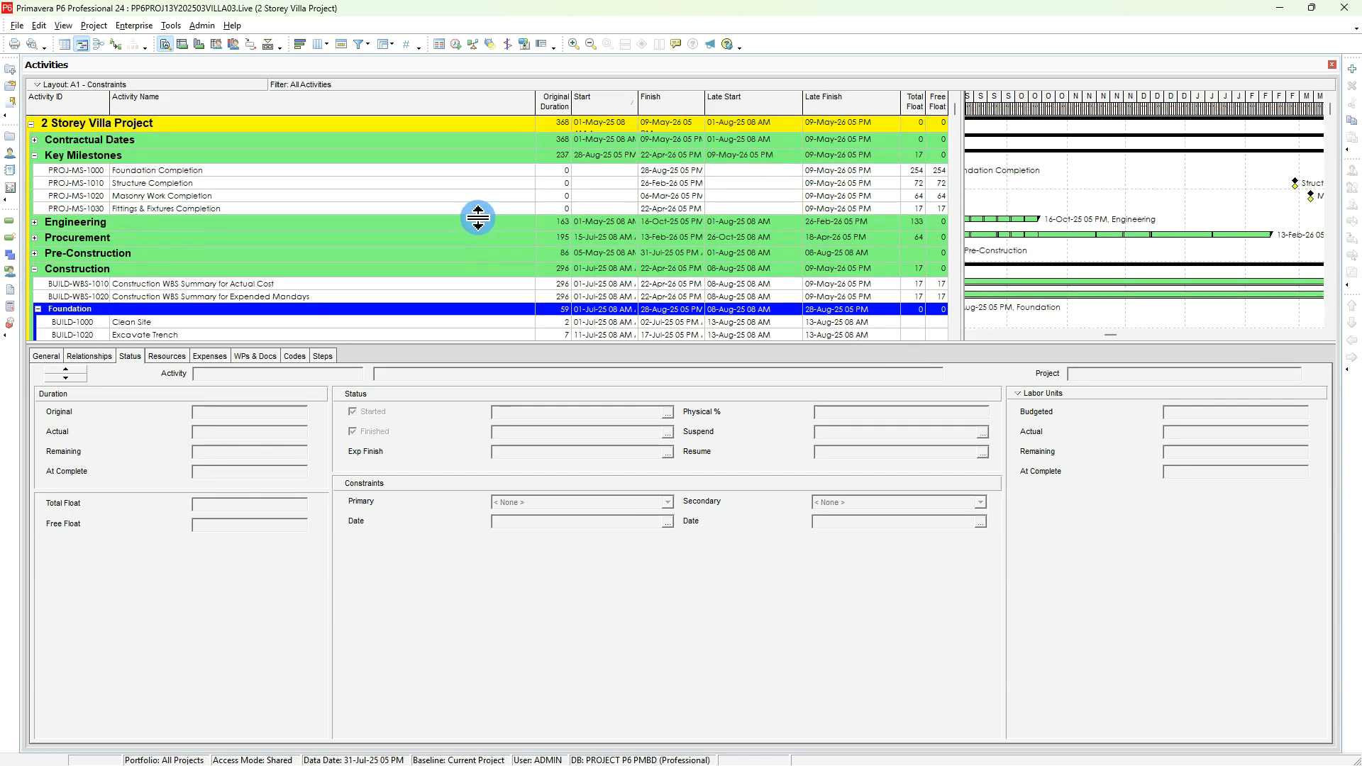
- Give the Masonry Work Completion milestone a primary Finish On or Before constraint dated 06-Mar-26 05 PM and reschedule the project
left_click(174, 197)
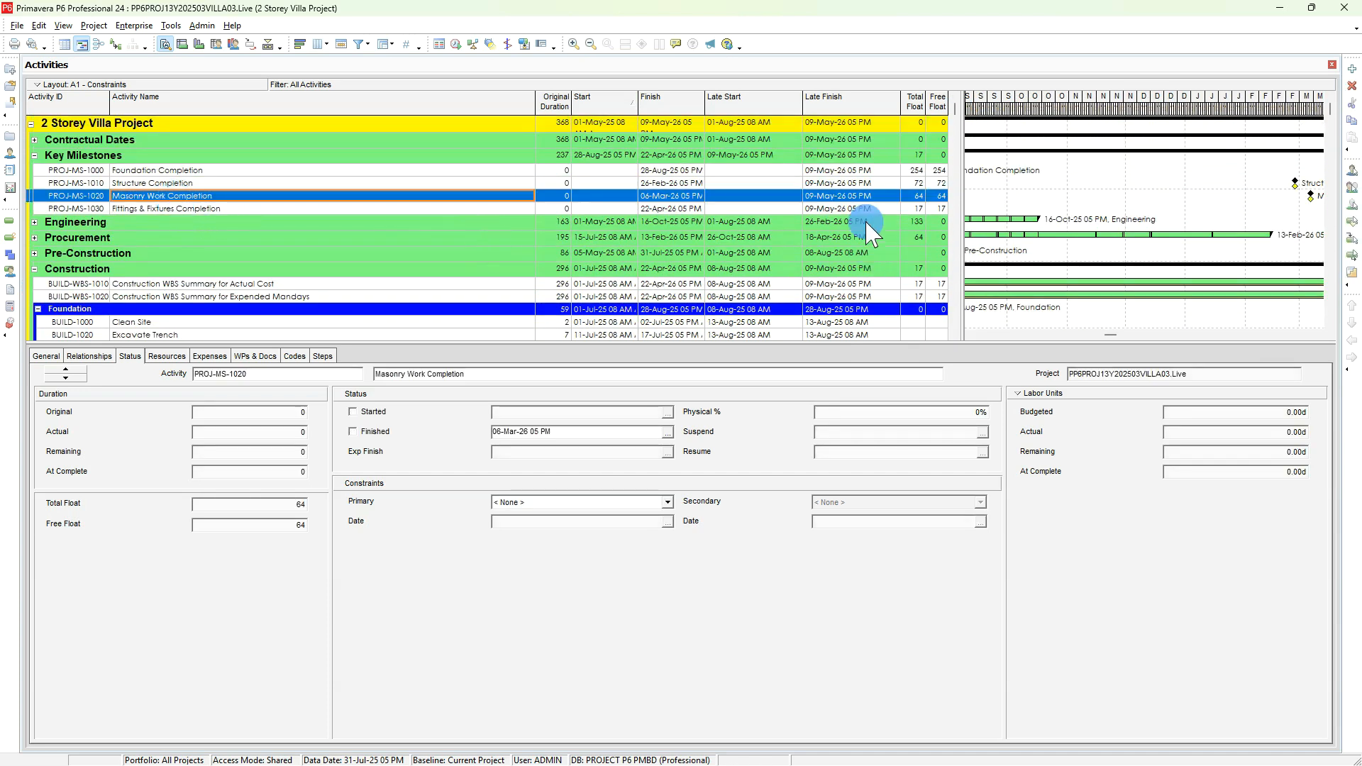
left_click(528, 503)
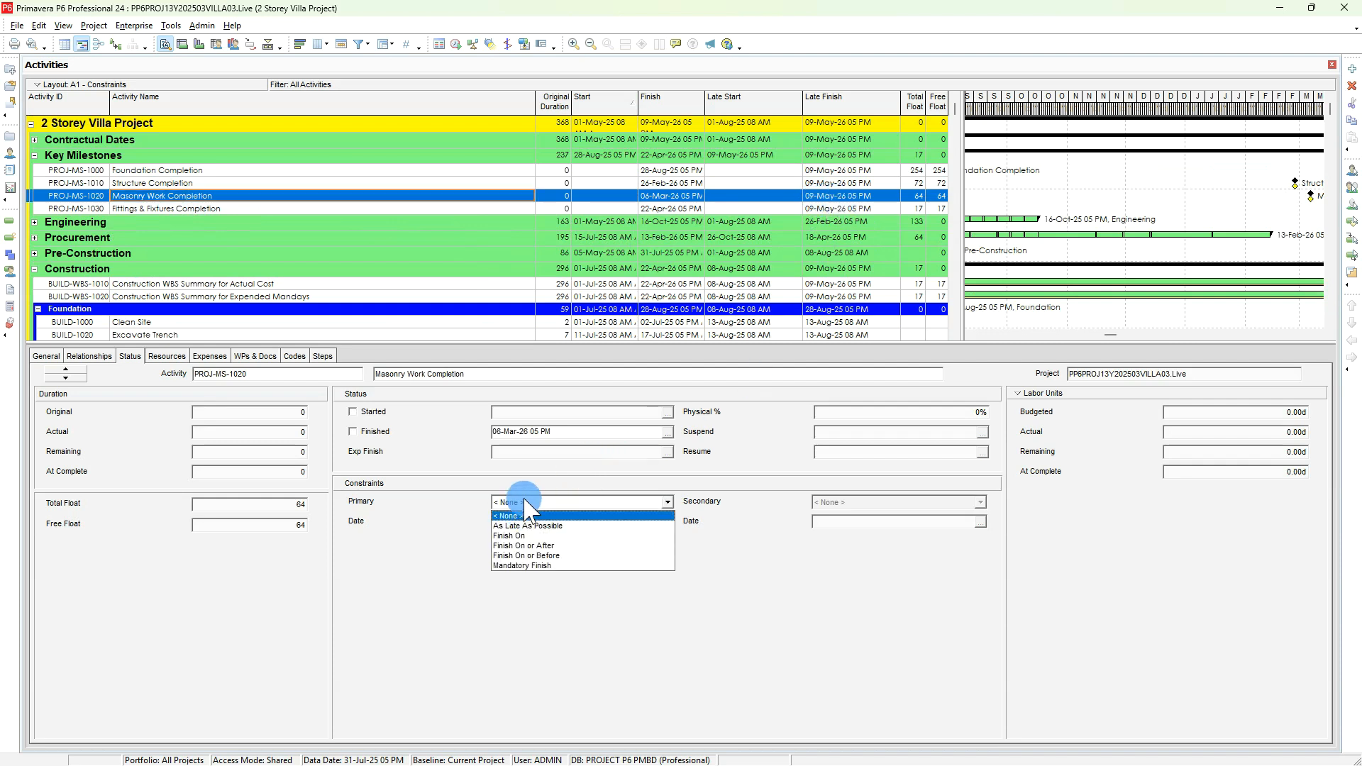
left_click(545, 556)
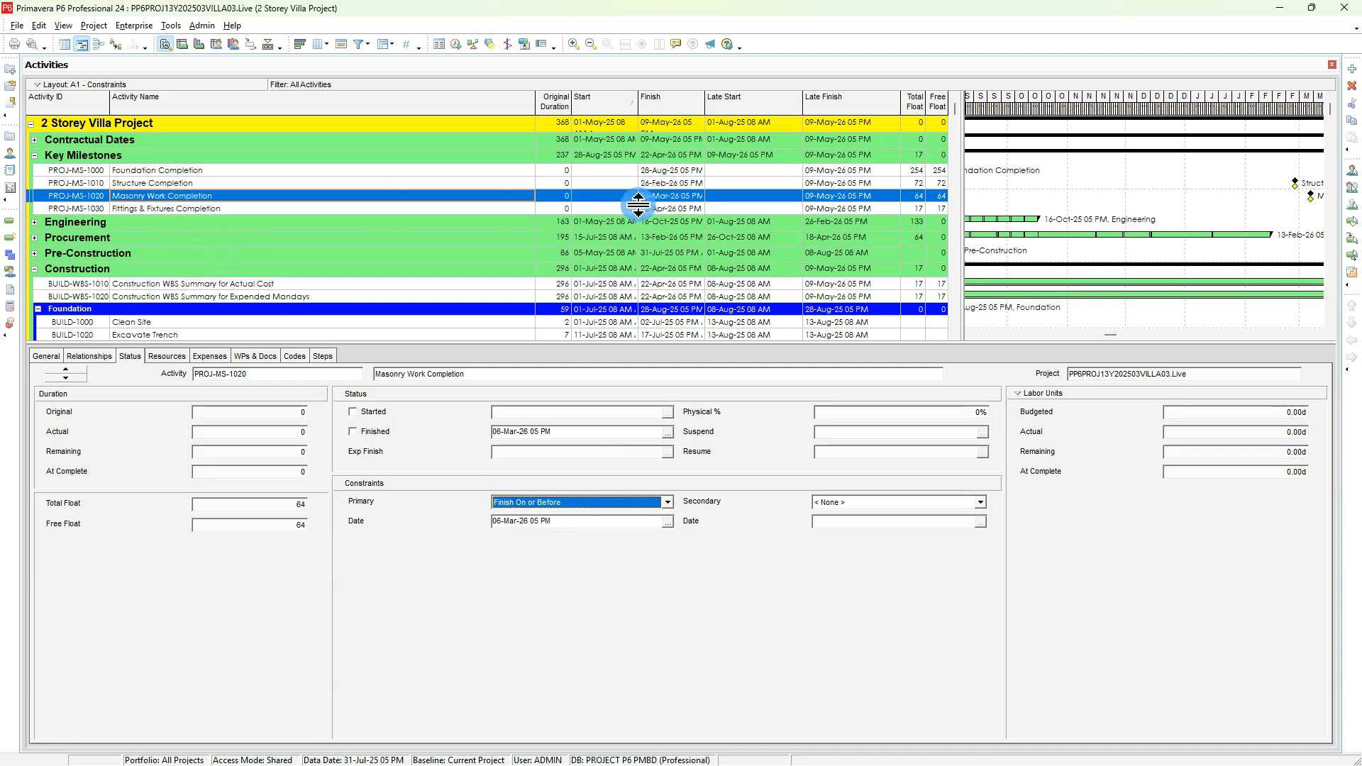
scroll(882, 227, "down", 7)
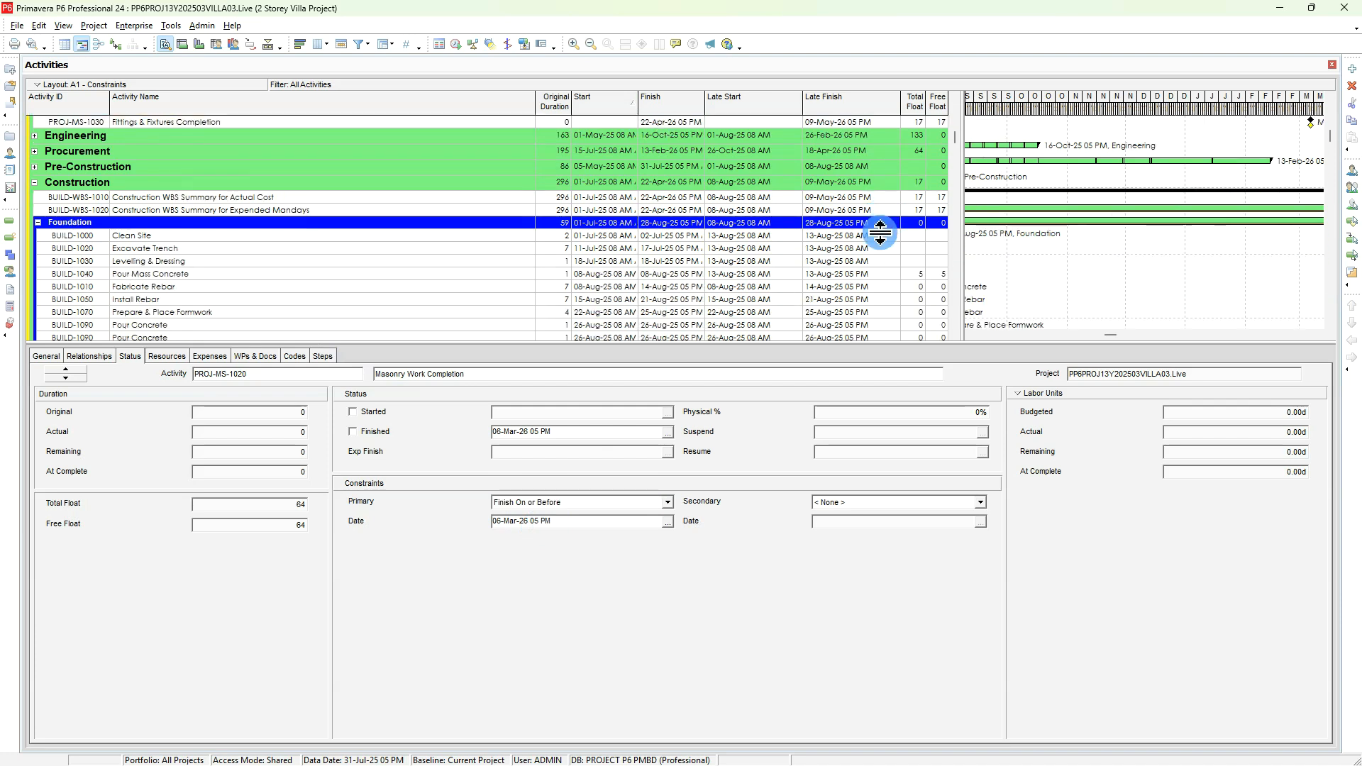
scroll(831, 238, "down", 8)
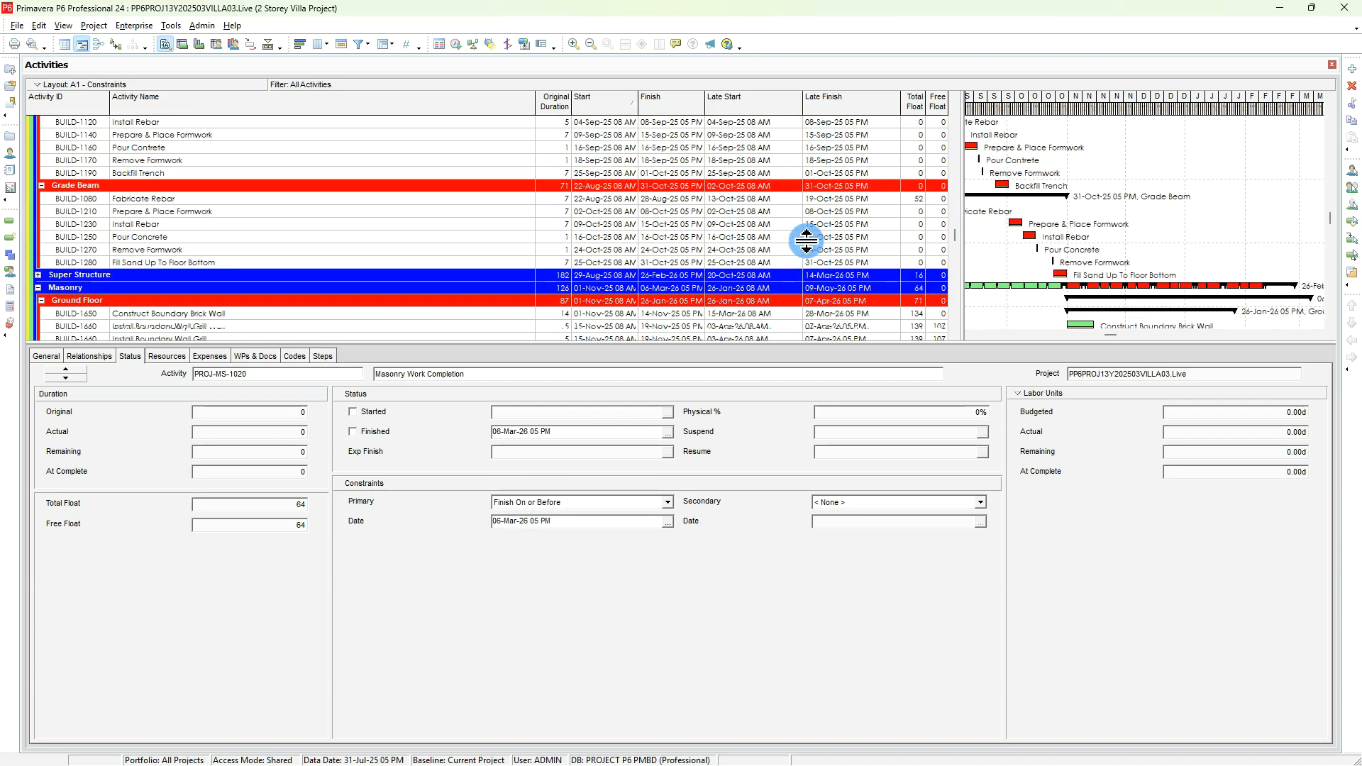
scroll(811, 243, "down", 1)
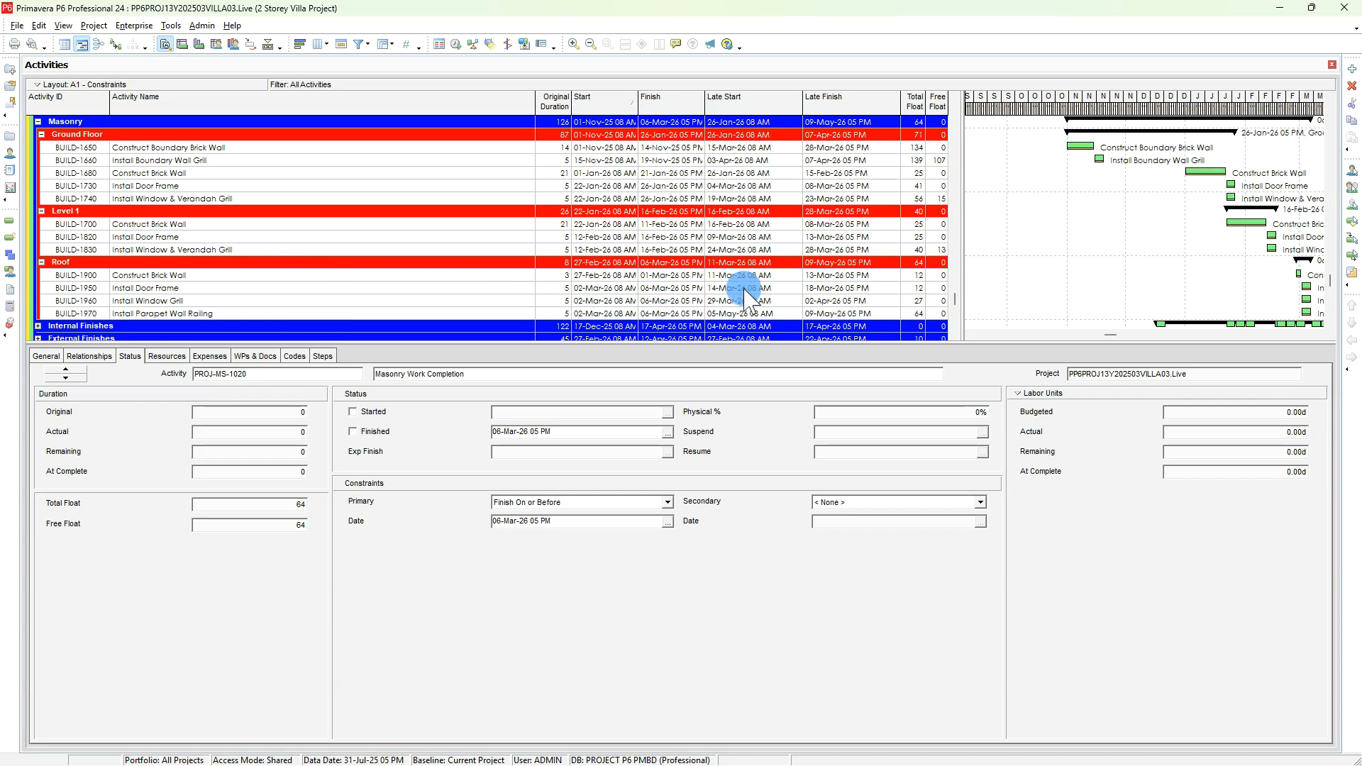
double_click(1126, 100)
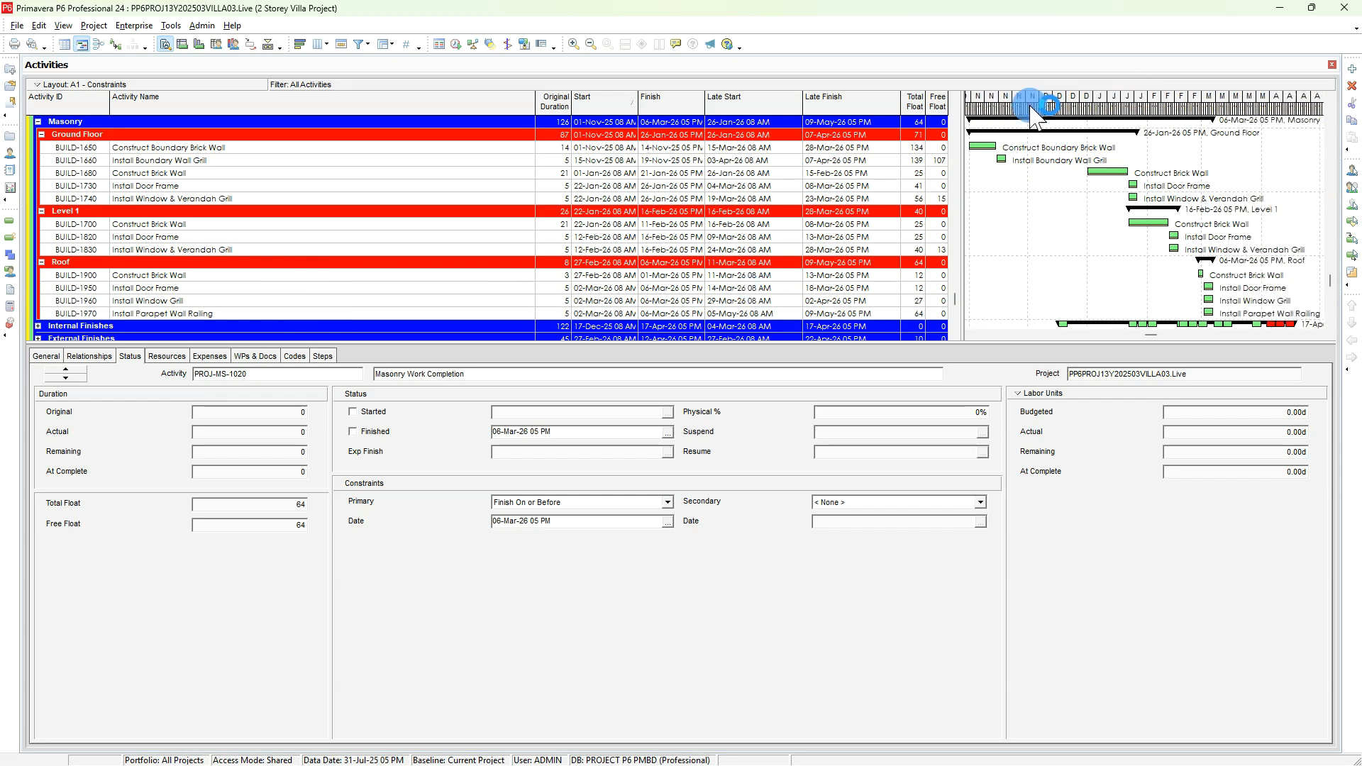
left_click(454, 47)
left_click(820, 332)
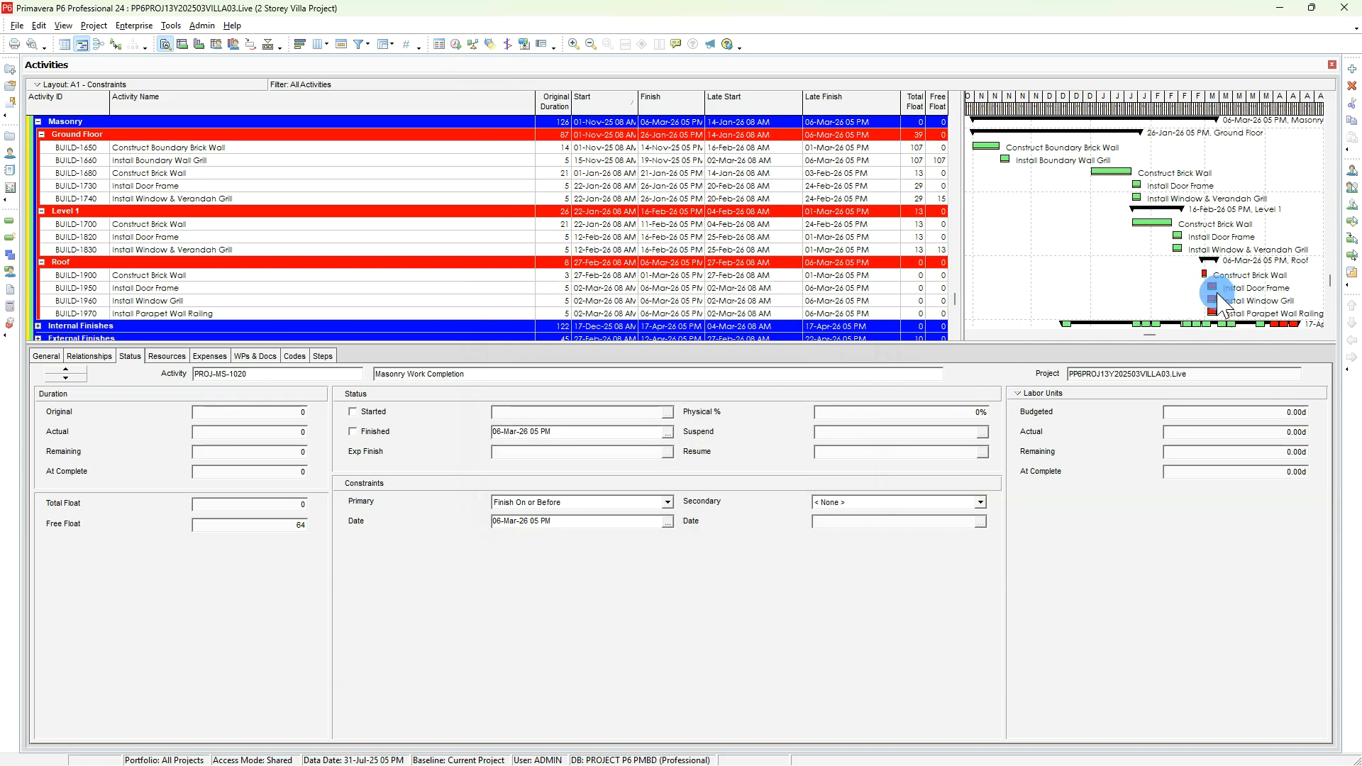
- Remove the primary constraint from the Masonry Work Completion milestone and reschedule the project
scroll(511, 248, "up", 10)
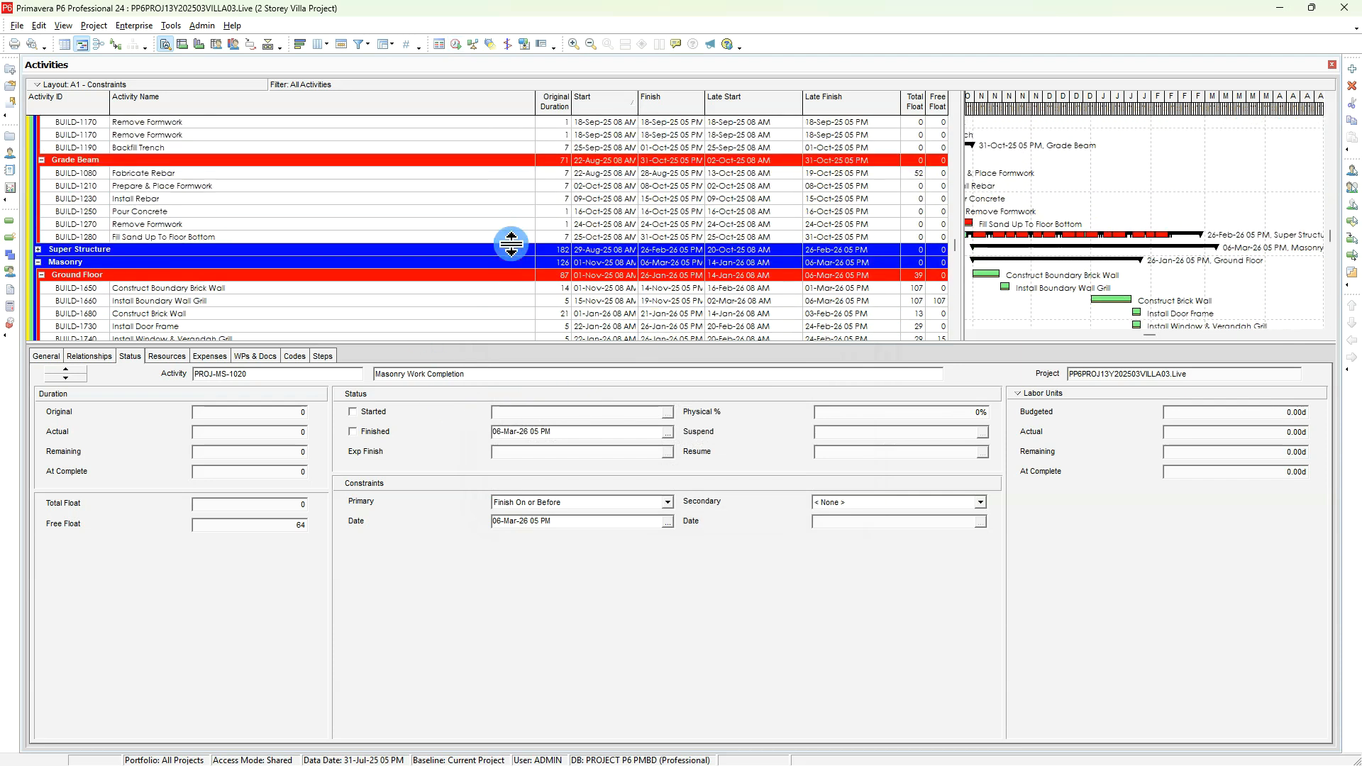
left_click_drag(955, 201, 952, 100)
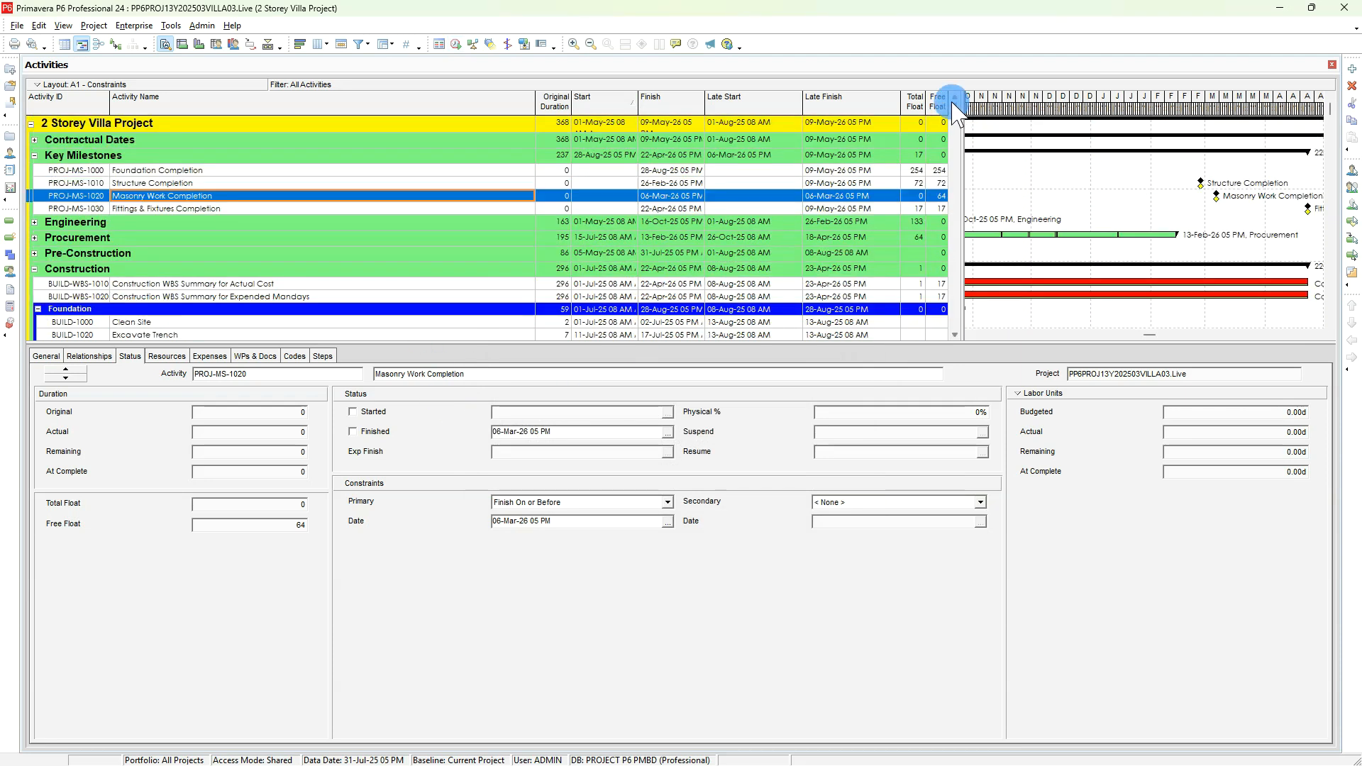
left_click(537, 504)
left_click(525, 513)
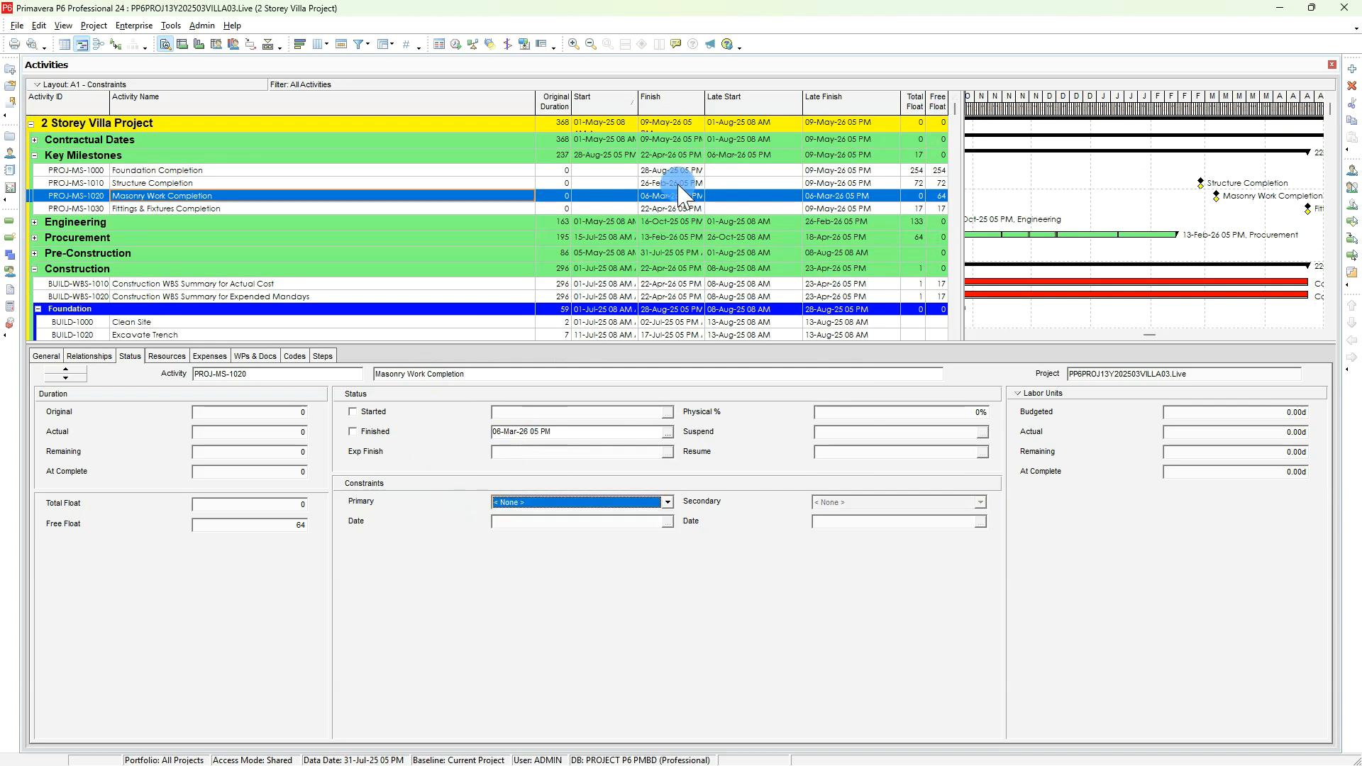
left_click(456, 44)
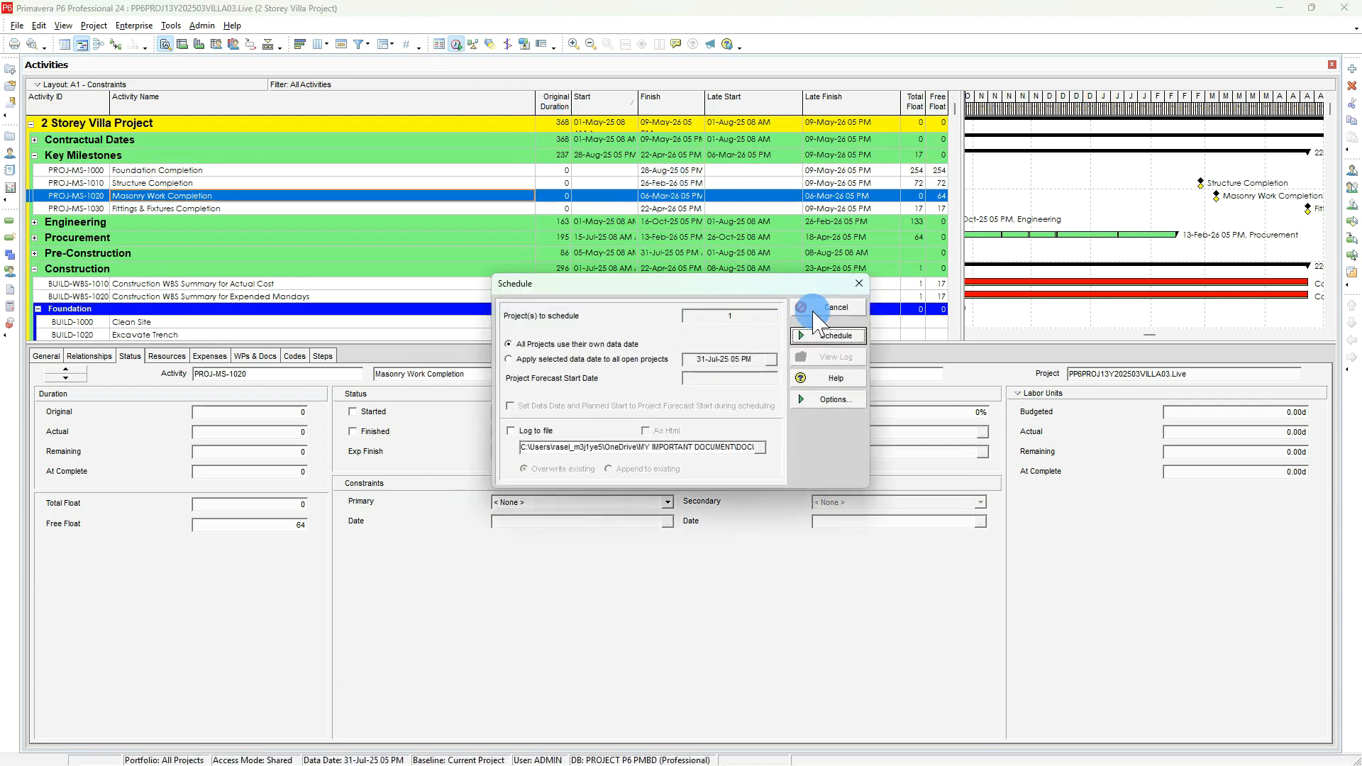
left_click(828, 348)
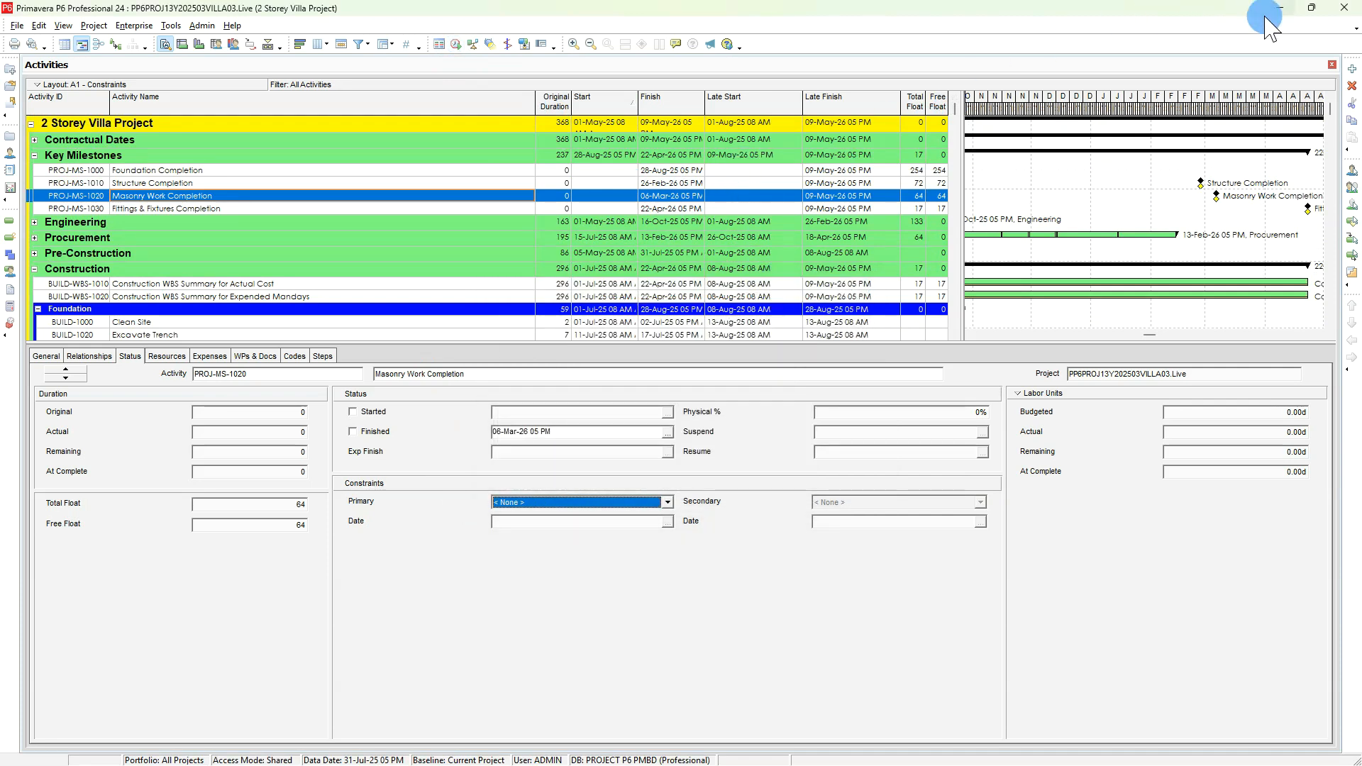
scroll(578, 244, "down", 6)
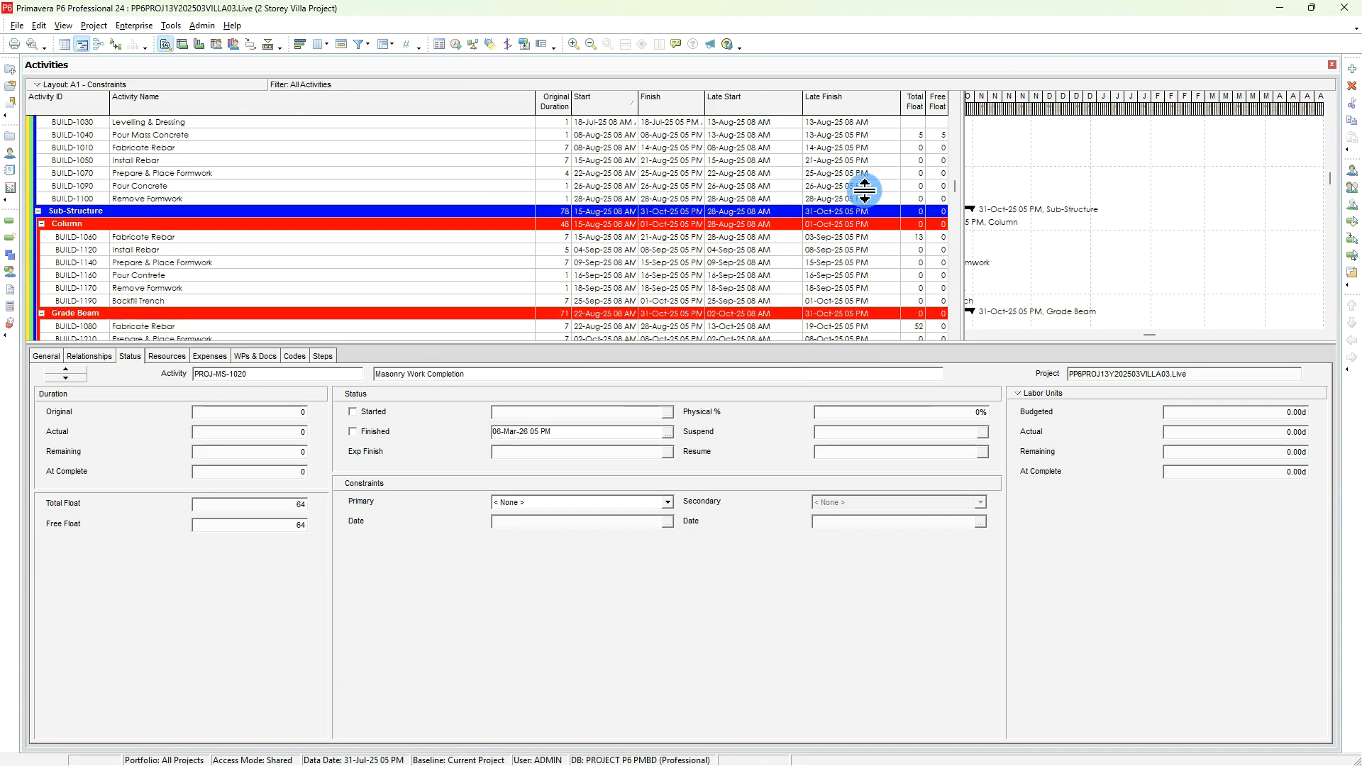
left_click(1278, 7)
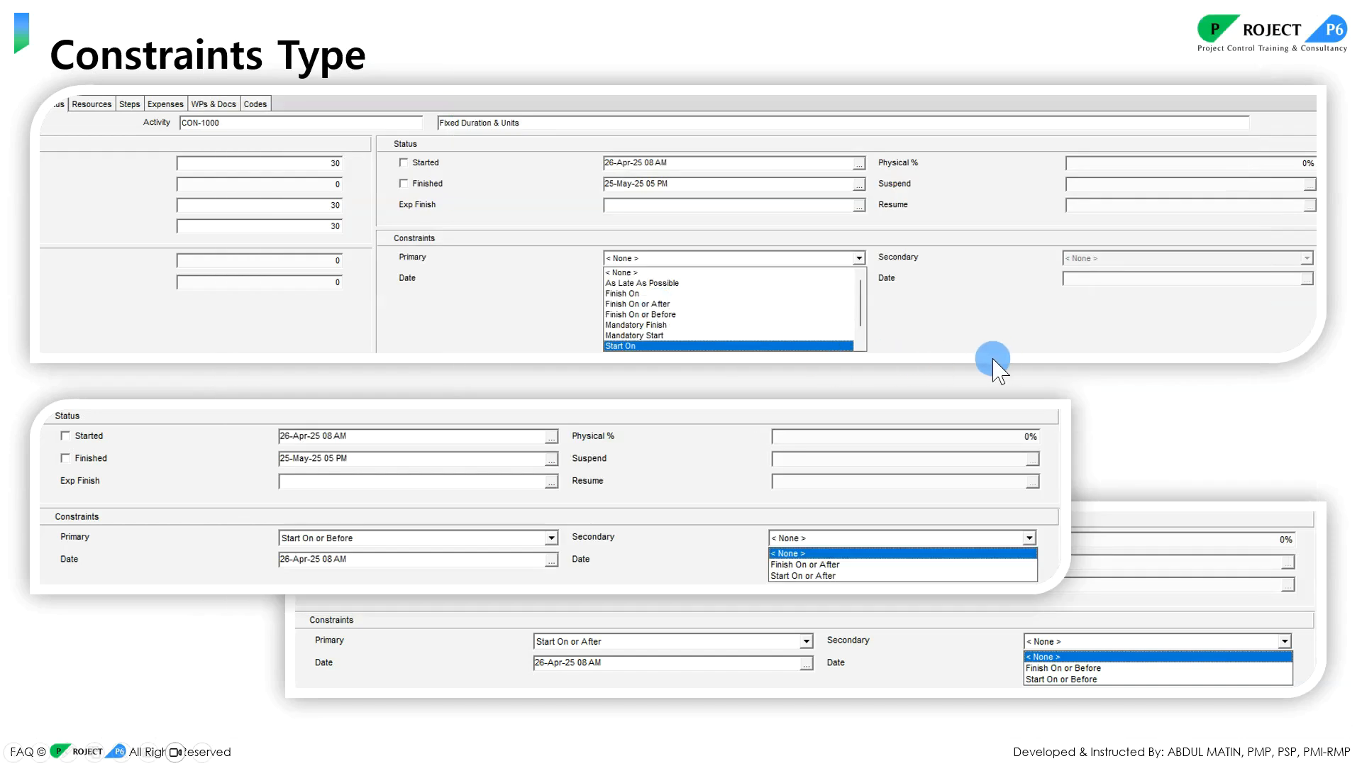
left_click(1002, 367)
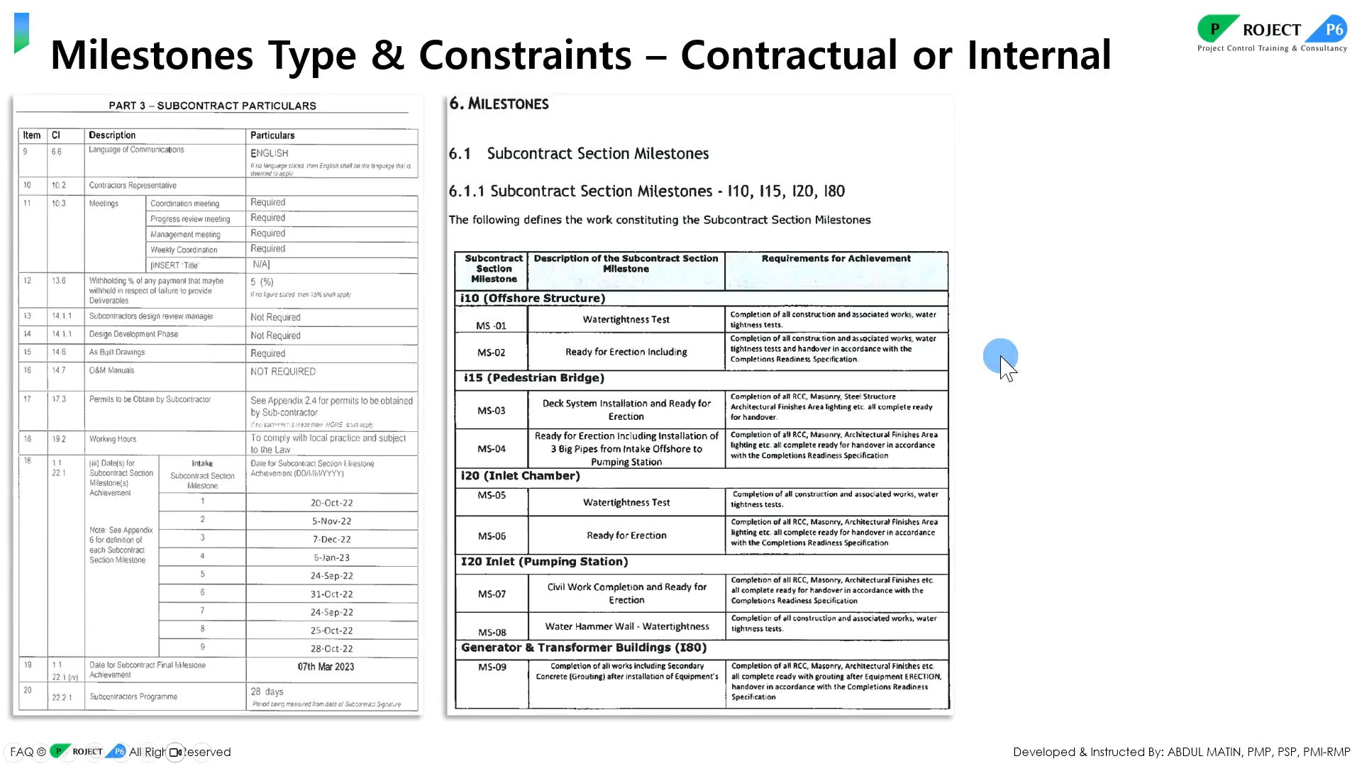
left_click(1008, 368)
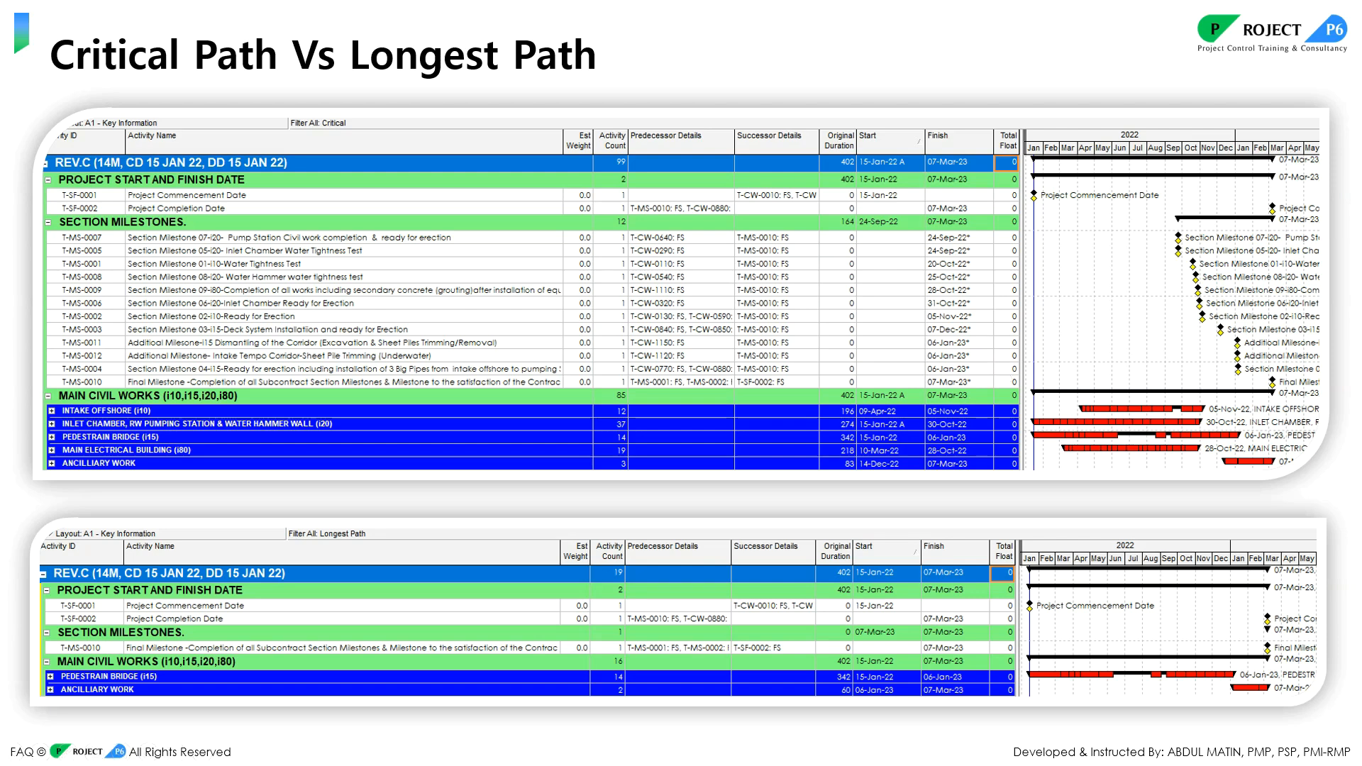